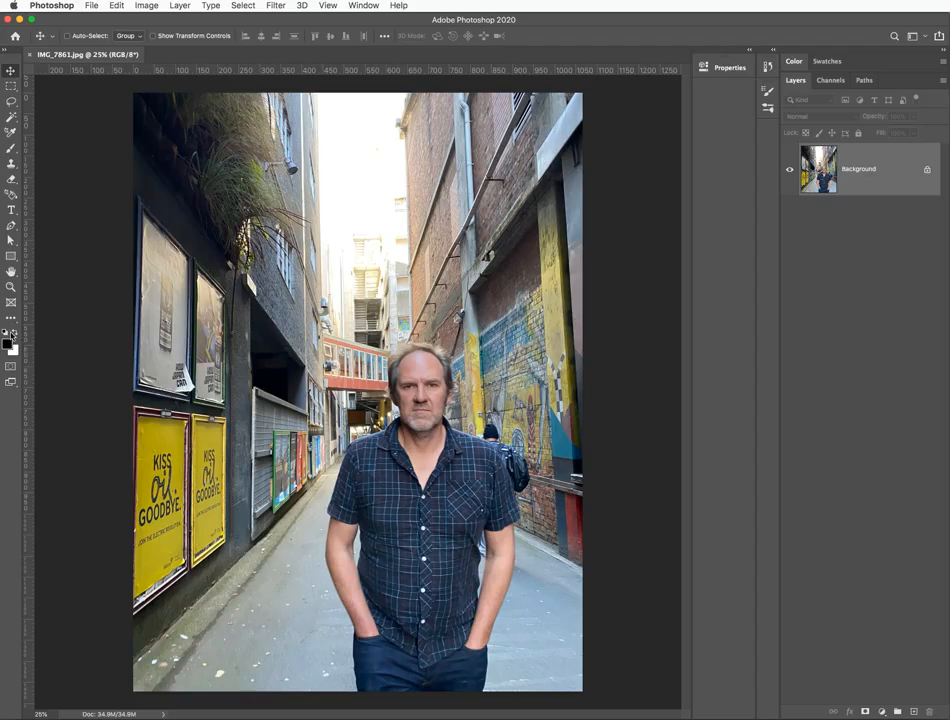
Crop the alley photo to the man's head and shoulders, about 848 × 929 px, with the Crop tool.
key("w")
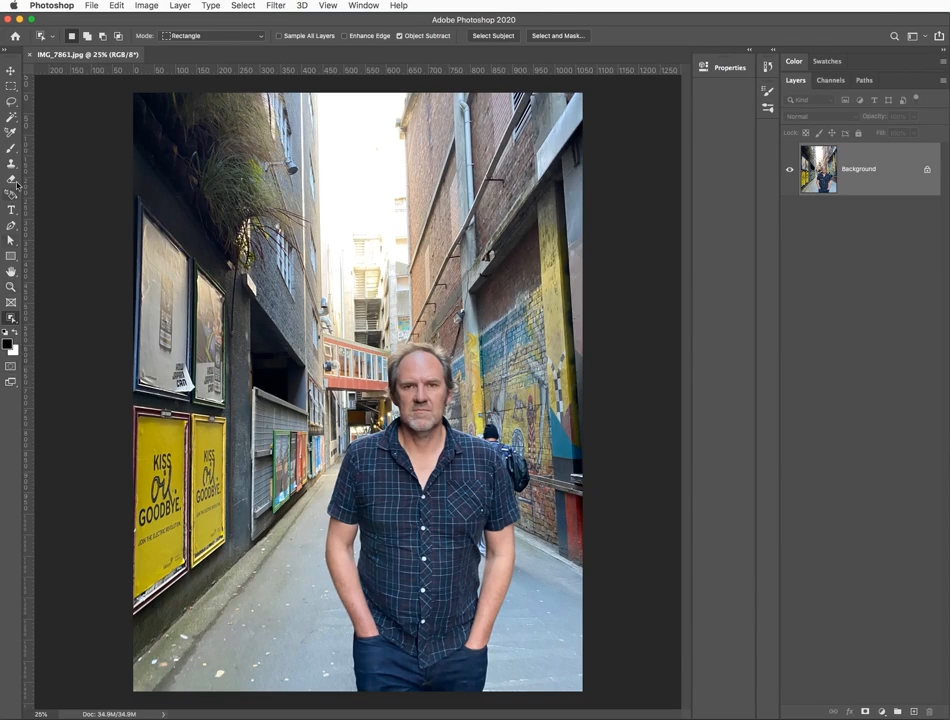
left_click(11, 320)
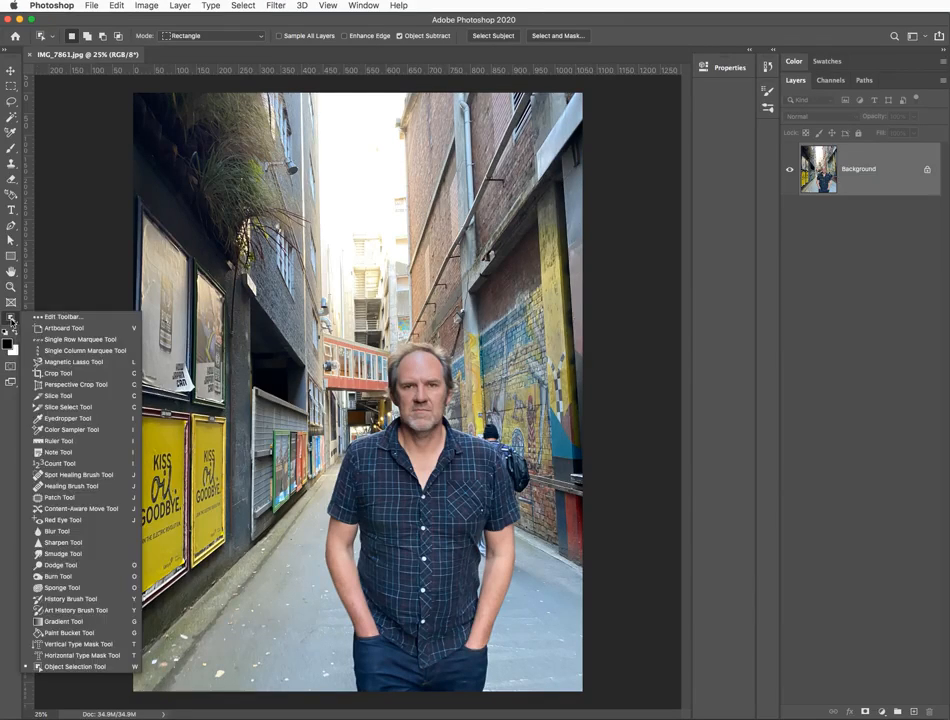
left_click(57, 375)
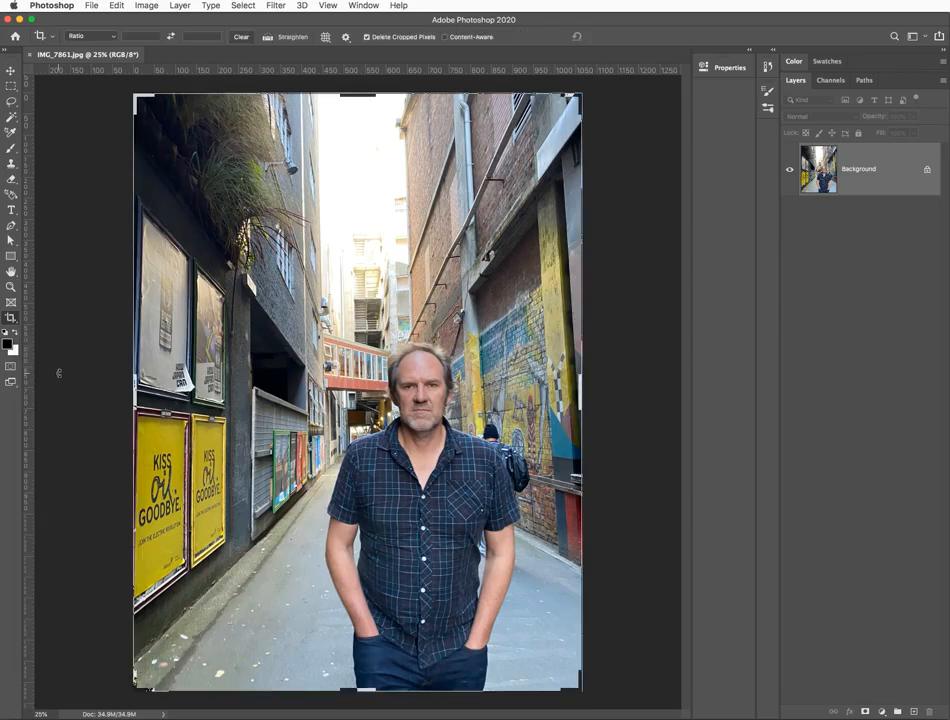
left_click_drag(133, 93, 246, 210)
left_click_drag(469, 574, 418, 463)
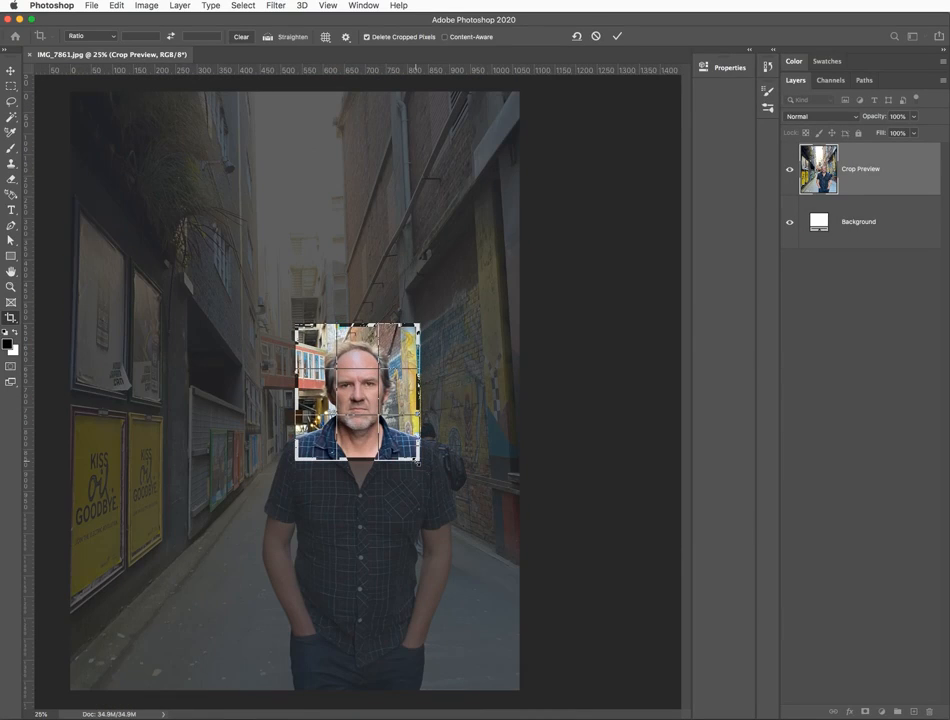
key("Return")
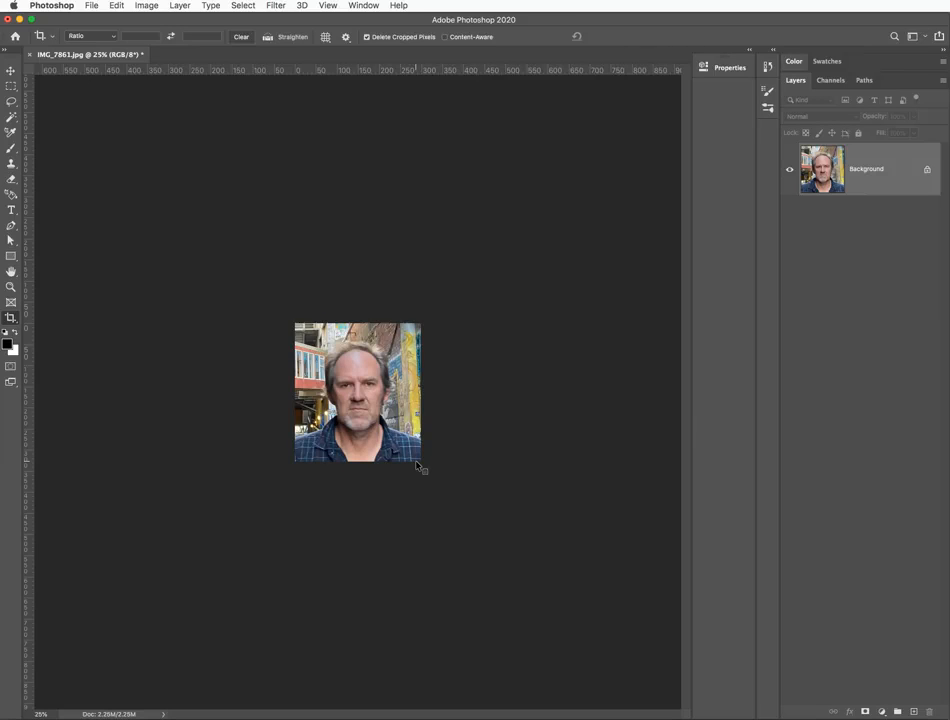
Check the cropped portrait's pixel dimensions and resolution in the image size settings, leaving them unaltered.
key("super+equal")
key("super+equal")
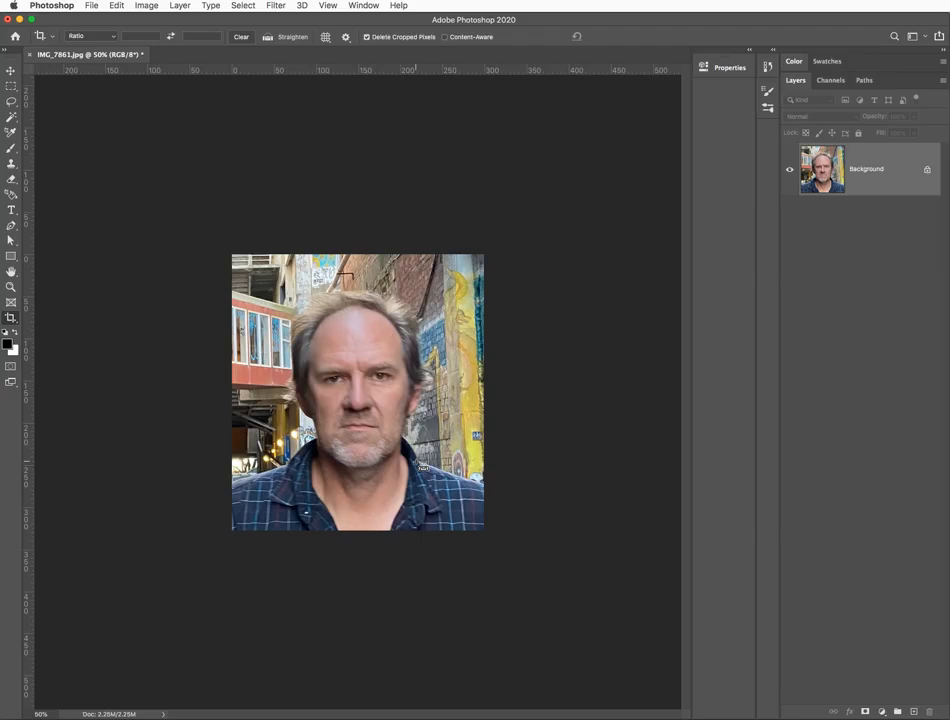
key("super+equal")
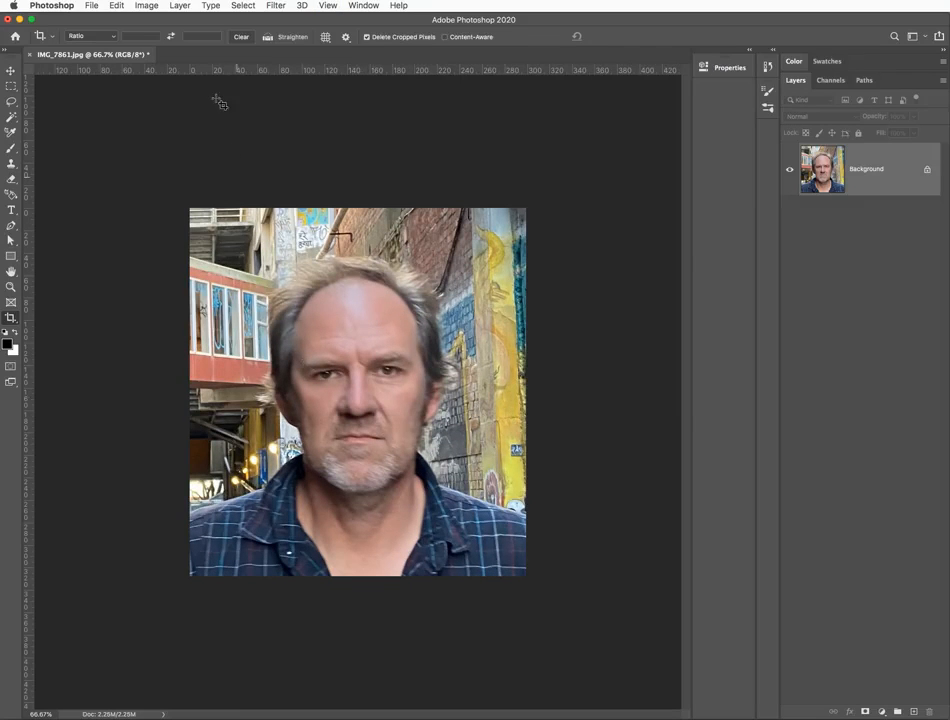
left_click(147, 6)
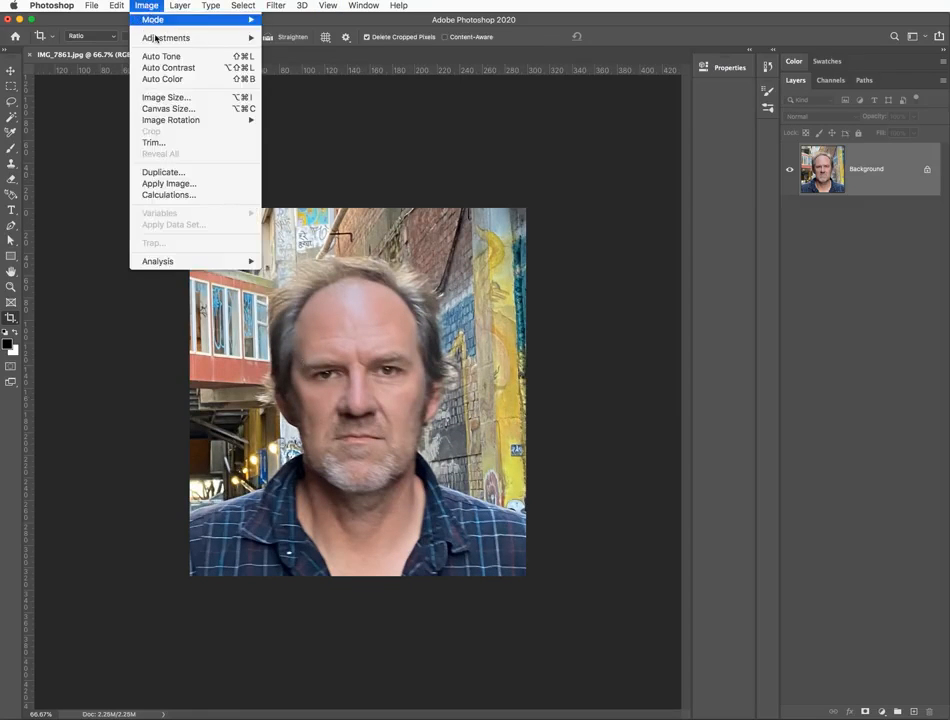
left_click(165, 100)
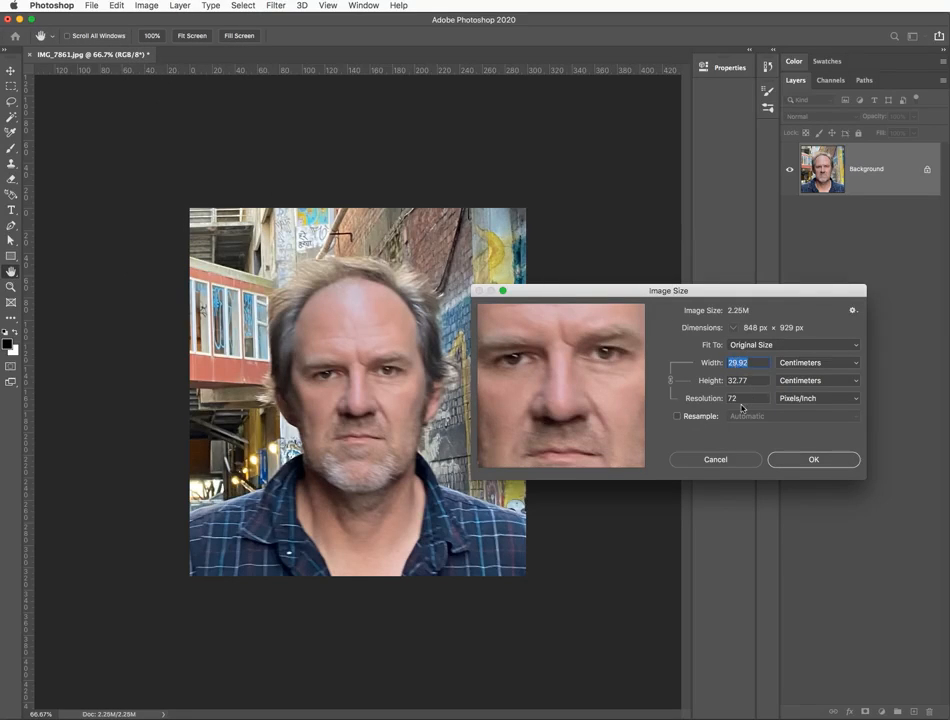
left_click(737, 460)
Select the man against the alley background using the Object Selection tool in Rectangle mode around his head and shoulders.
key("c")
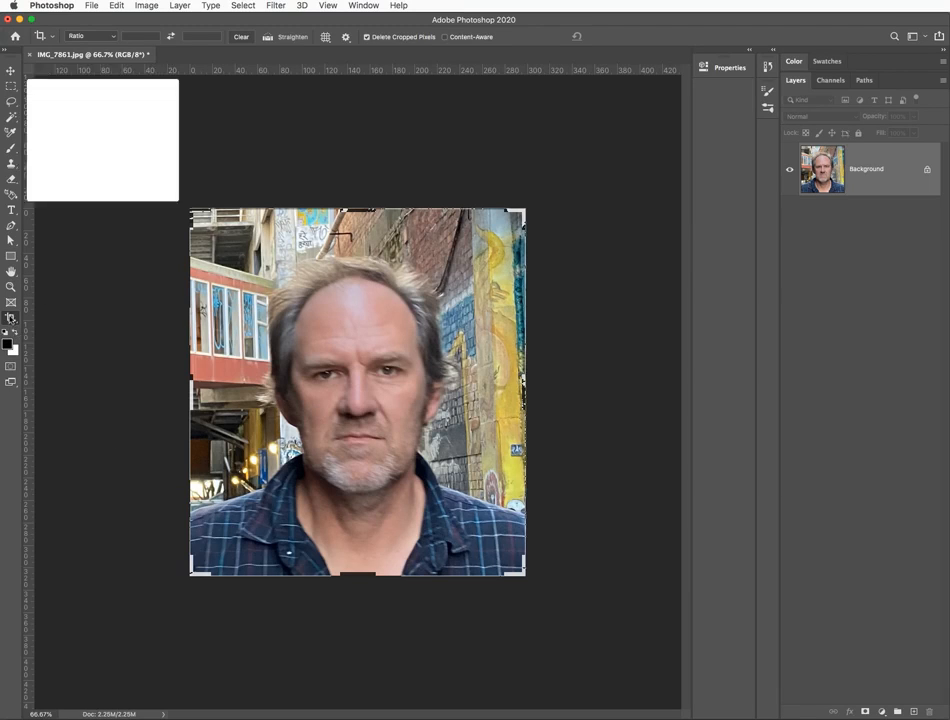
left_click(11, 318)
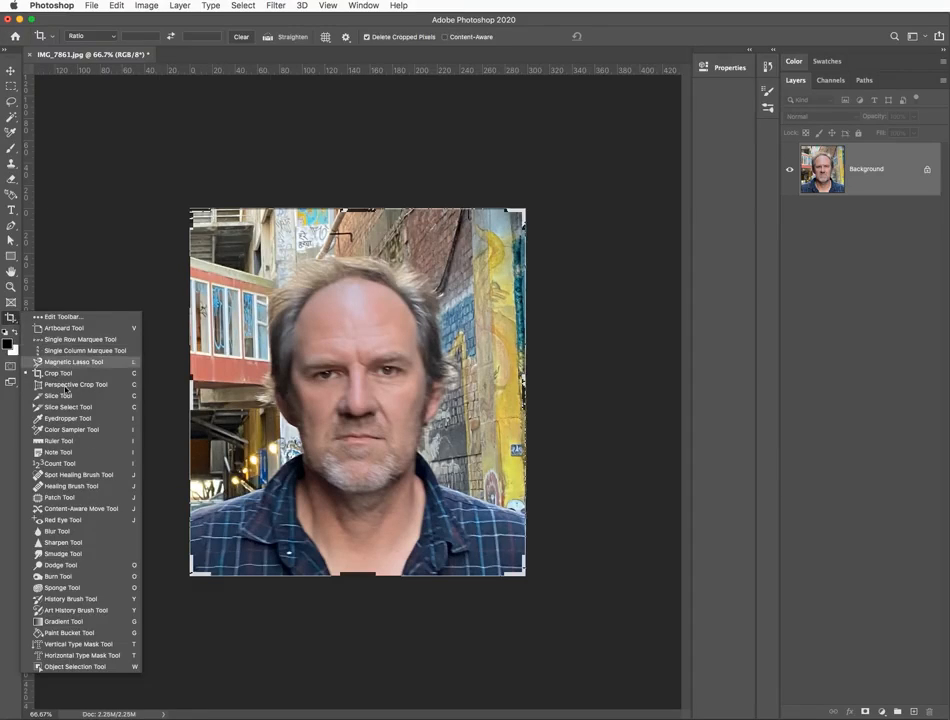
left_click(62, 666)
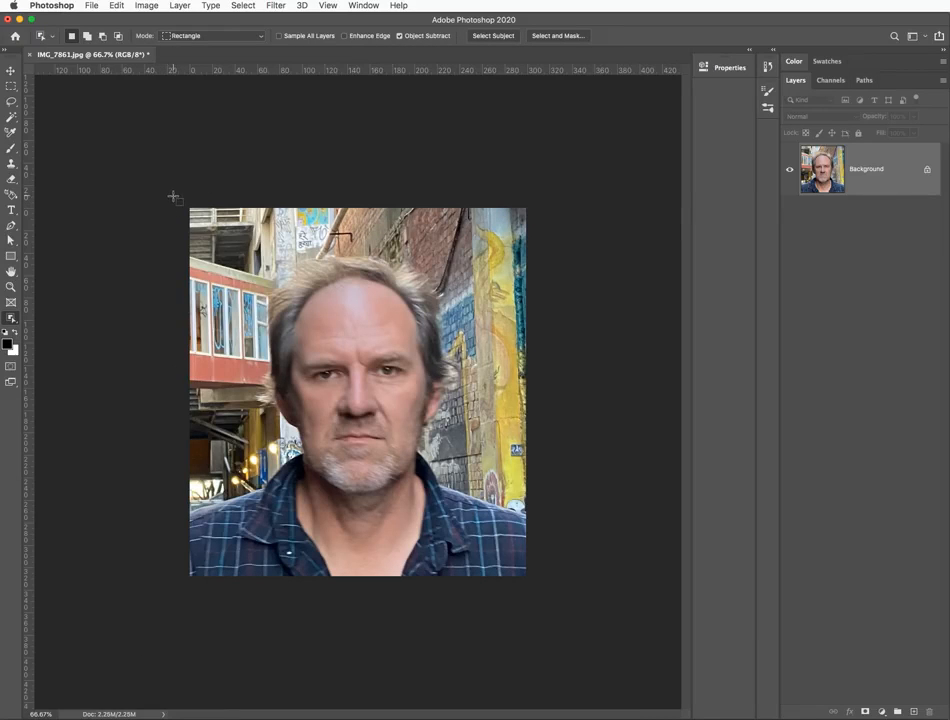
left_click_drag(180, 197, 510, 573)
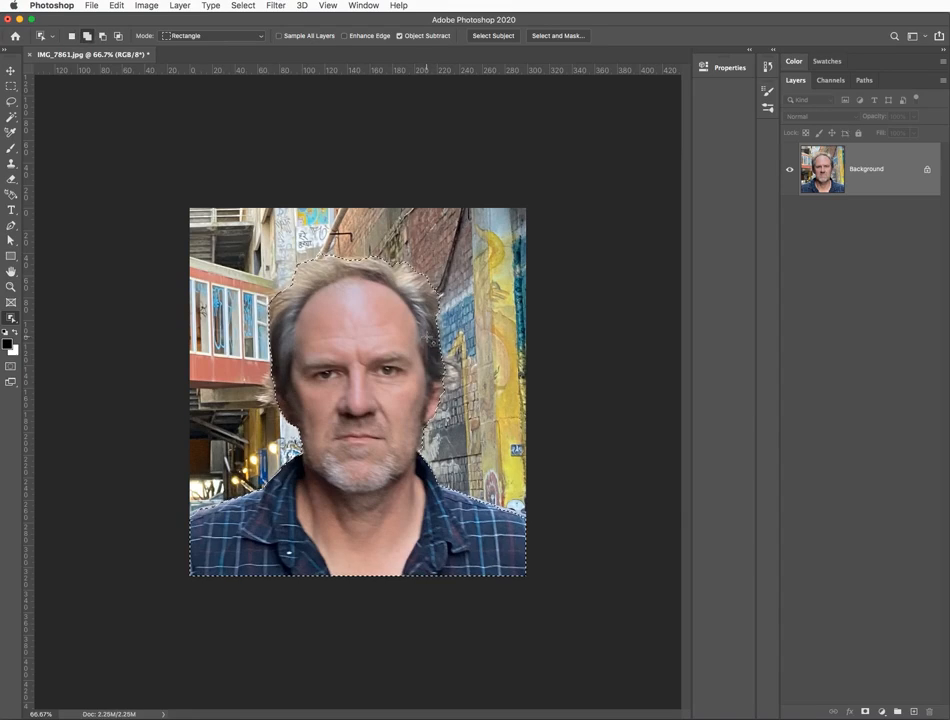
Add the hair sticking out beside the right-hand ear to the selection and subtract the surplus wall area around it.
left_click_drag(431, 340, 466, 399)
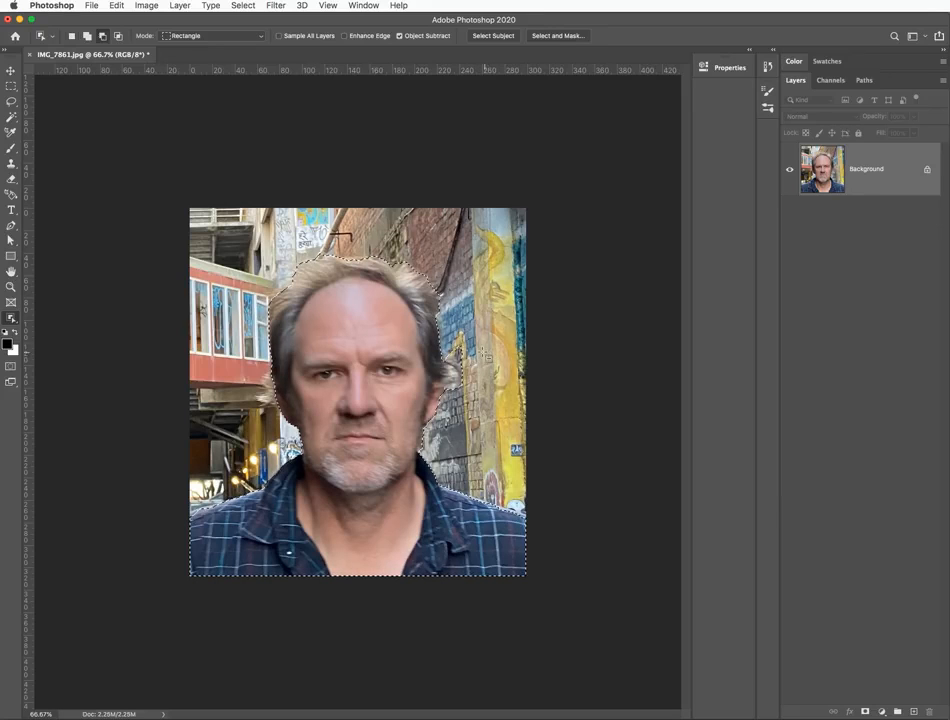
left_click_drag(473, 323, 449, 374)
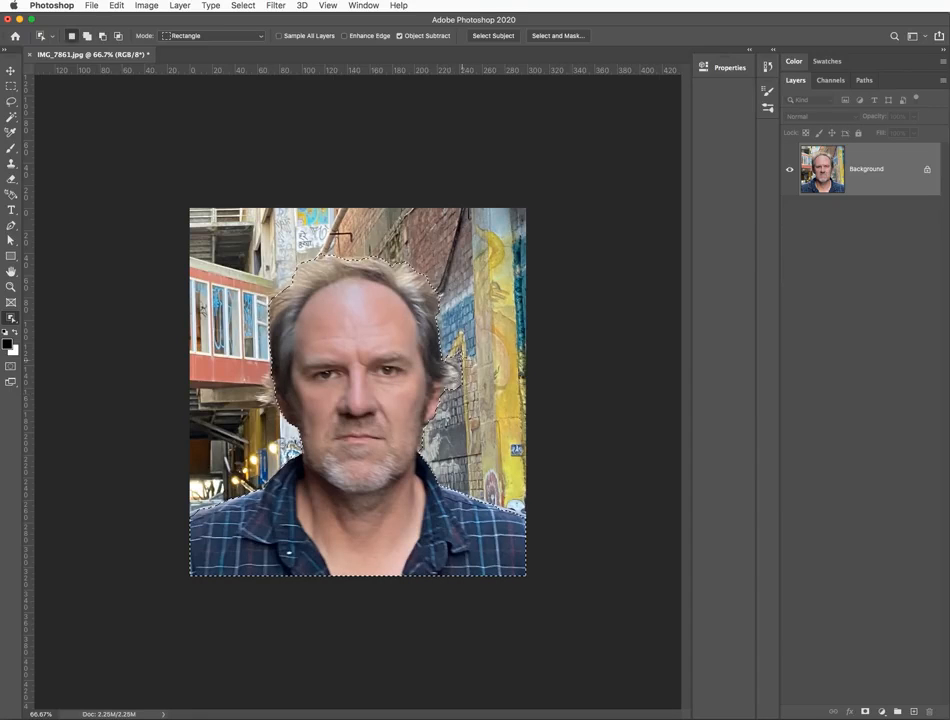
left_click_drag(463, 311, 442, 377)
left_click_drag(400, 358, 395, 372)
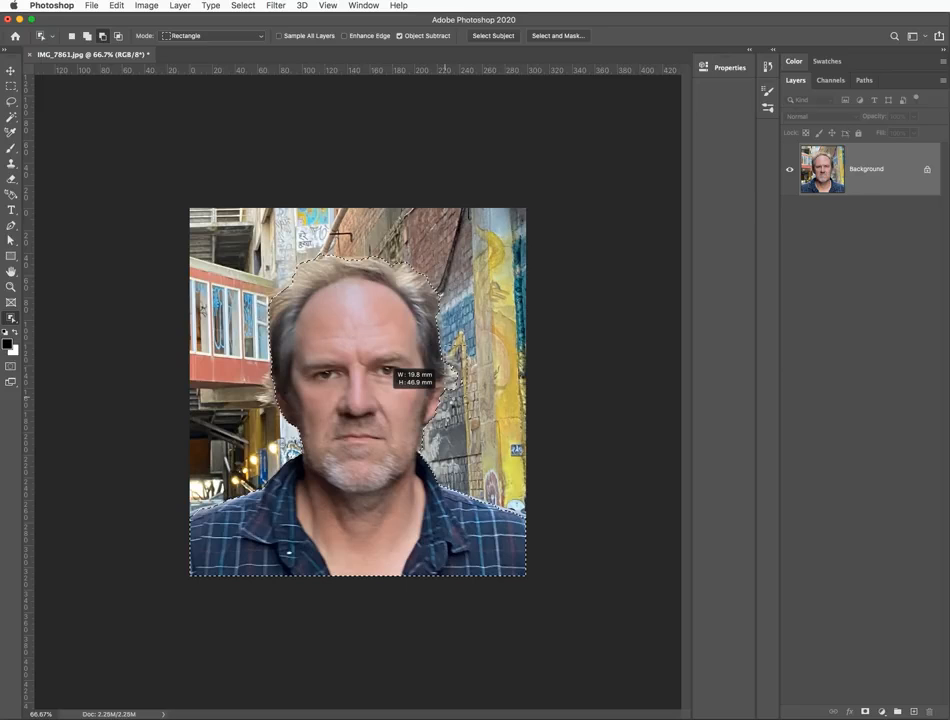
left_click_drag(444, 398, 445, 399)
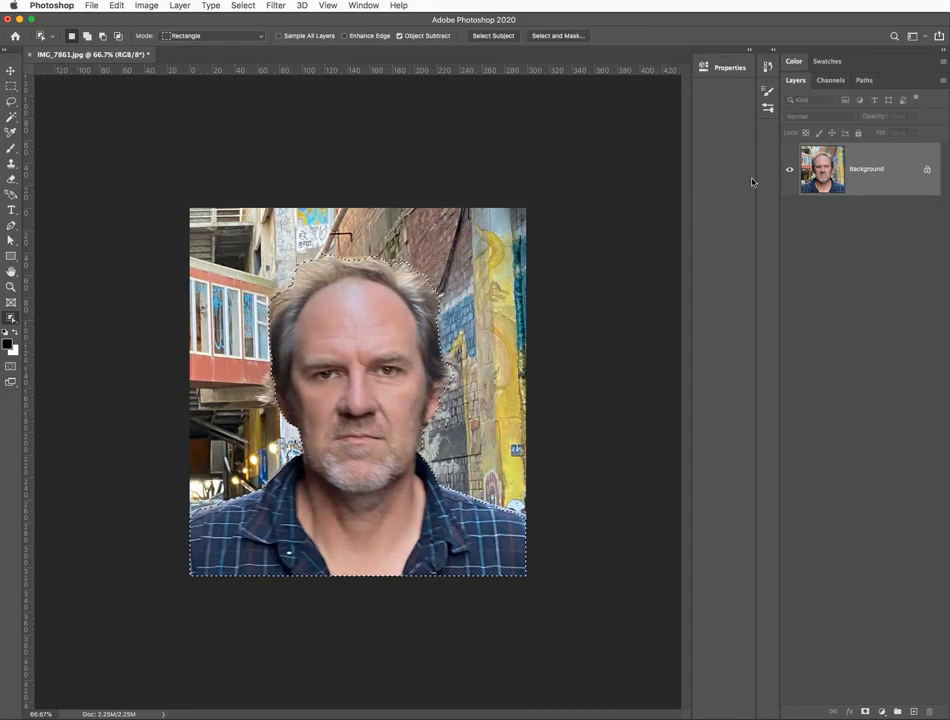
Unlock the Background layer and add a layer mask from the selection to hide the alley behind the man.
left_click(926, 172)
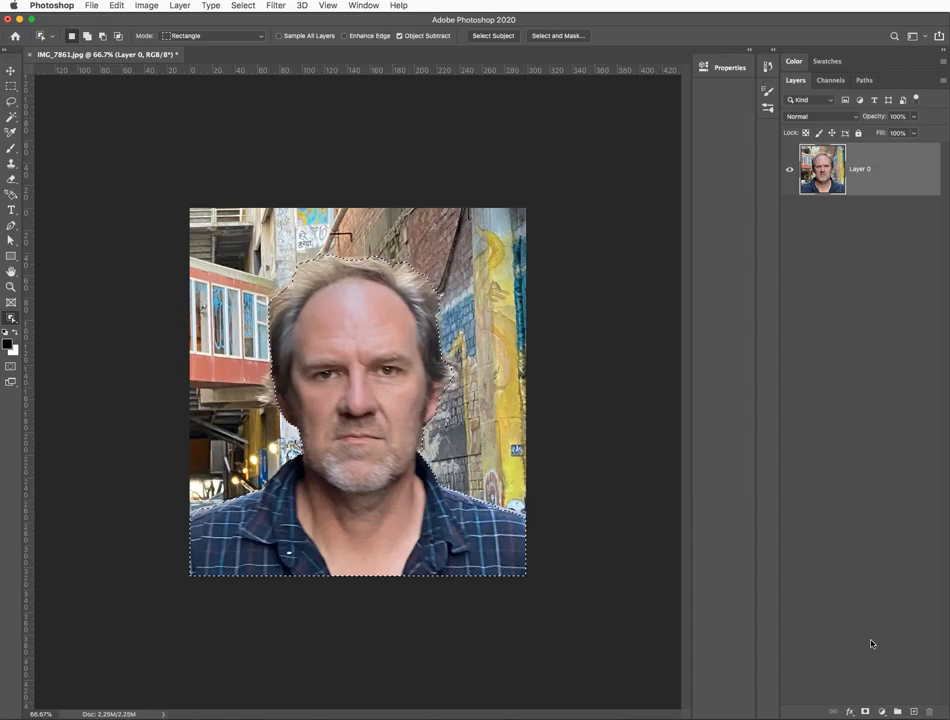
left_click(865, 712)
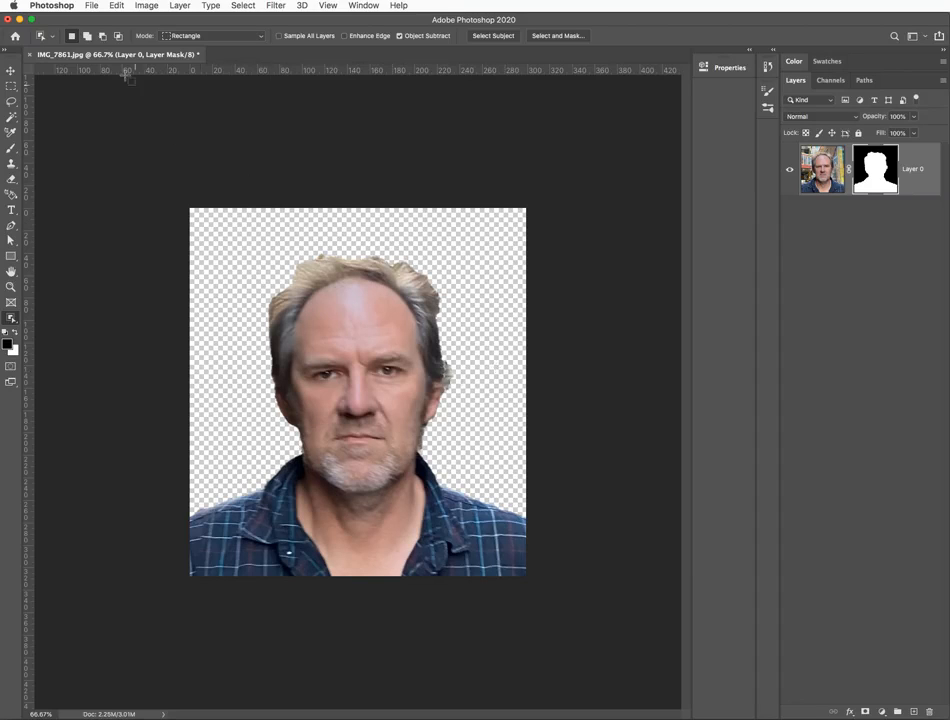
Start saving a copy on the computer and create a folder named autotrace on the Desktop as its destination.
left_click(91, 6)
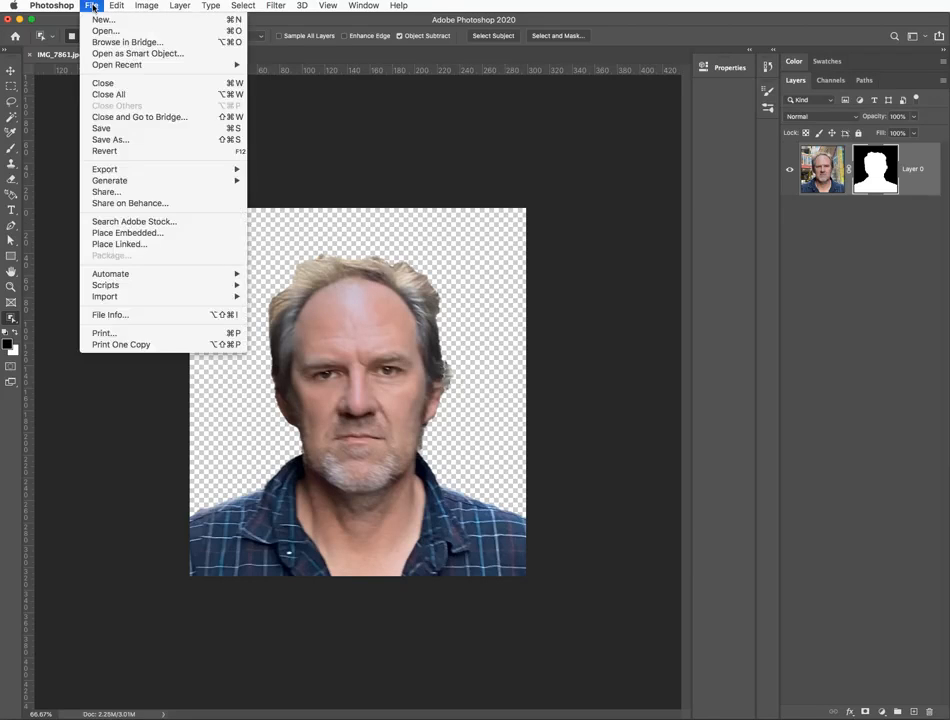
left_click(111, 140)
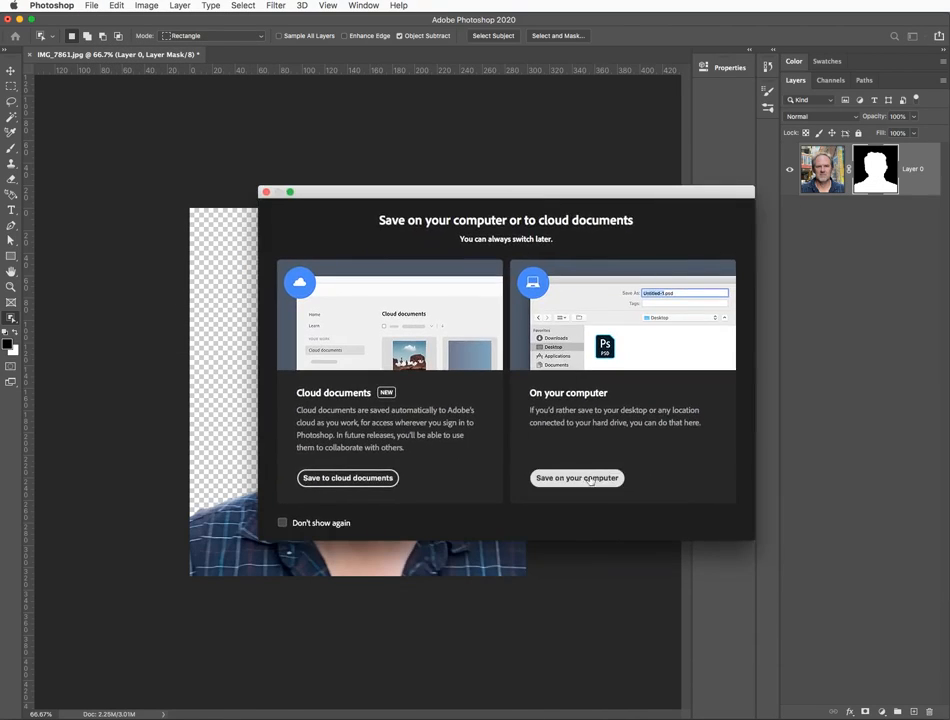
left_click(588, 478)
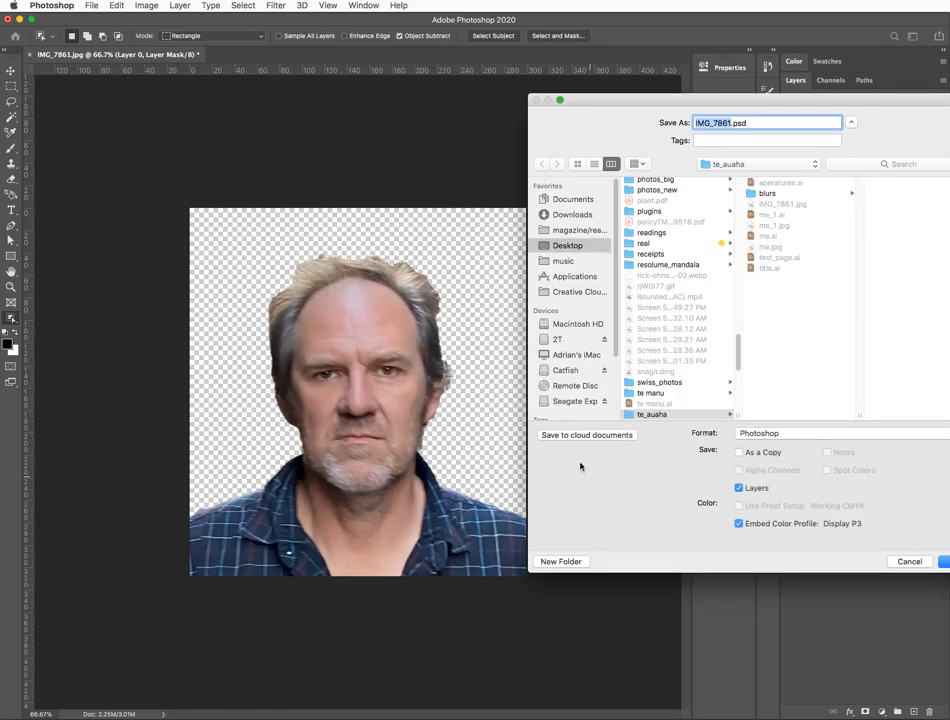
left_click_drag(620, 100, 407, 97)
left_click(355, 243)
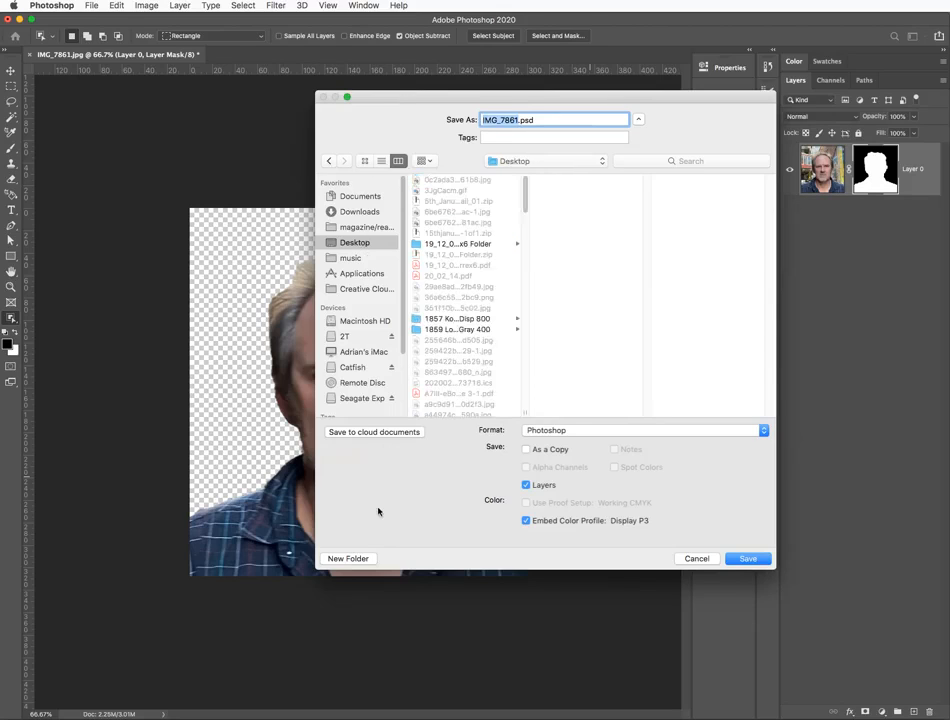
left_click(350, 559)
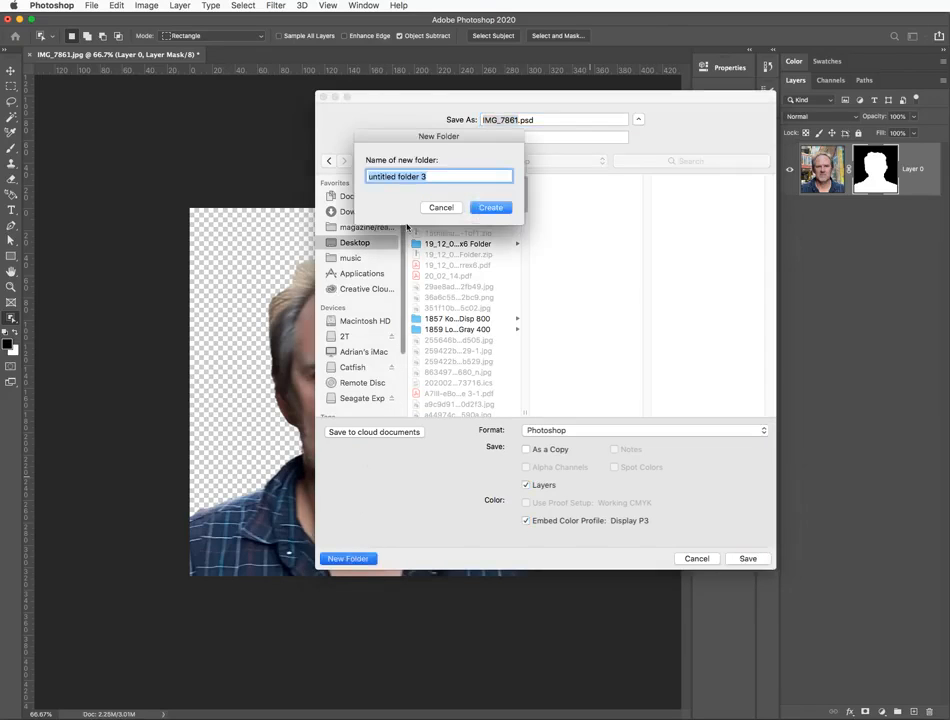
type("autotrace")
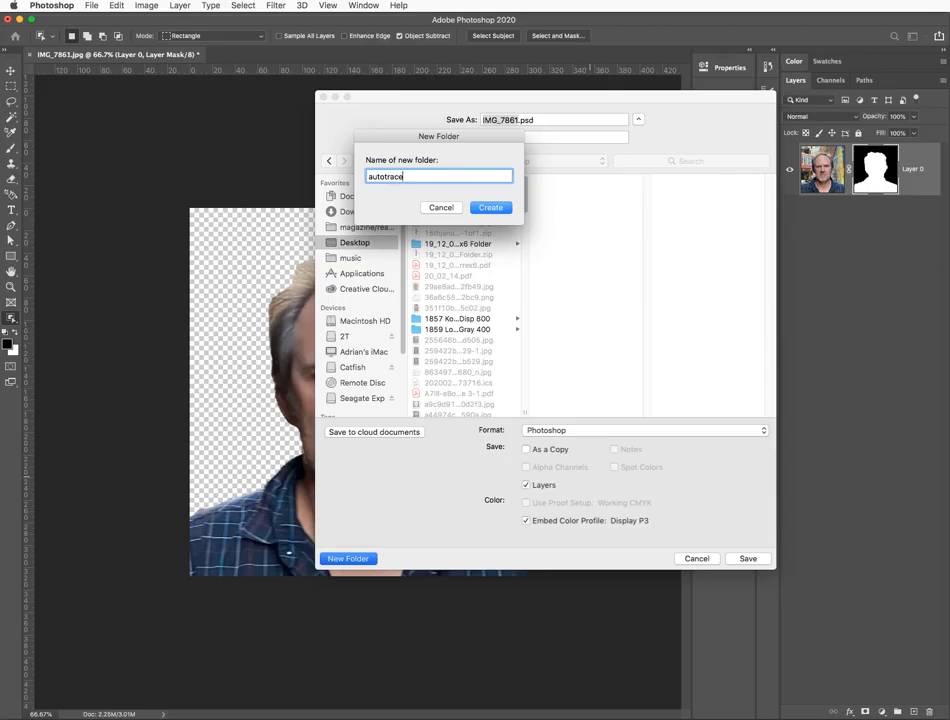
left_click(490, 207)
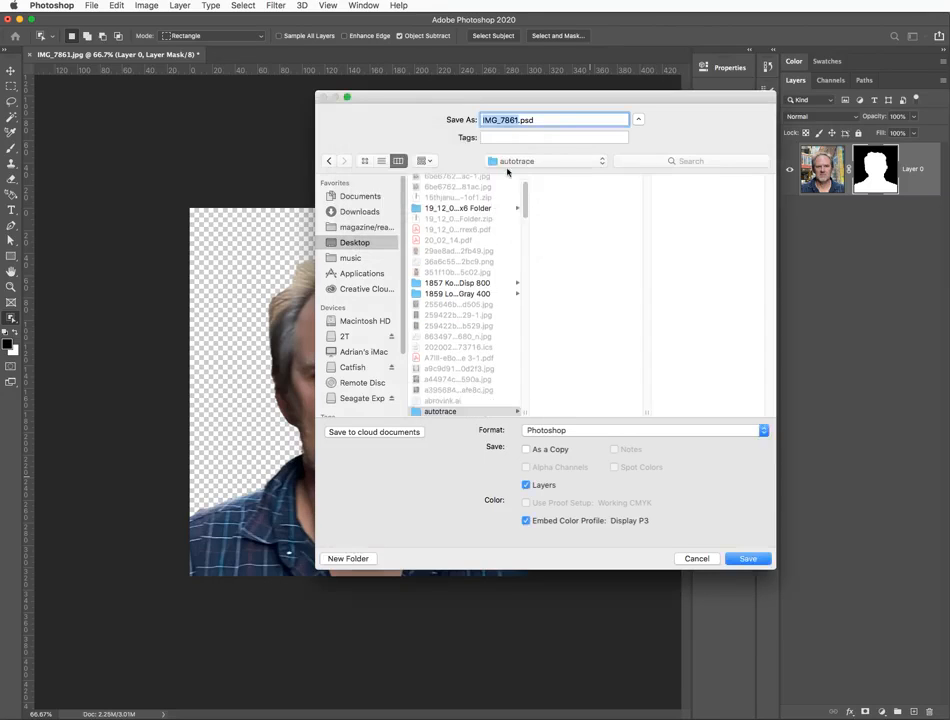
Save the masked portrait as me.psd in Photoshop format with layers and Maximize Compatibility enabled.
type("ma")
left_click(752, 559)
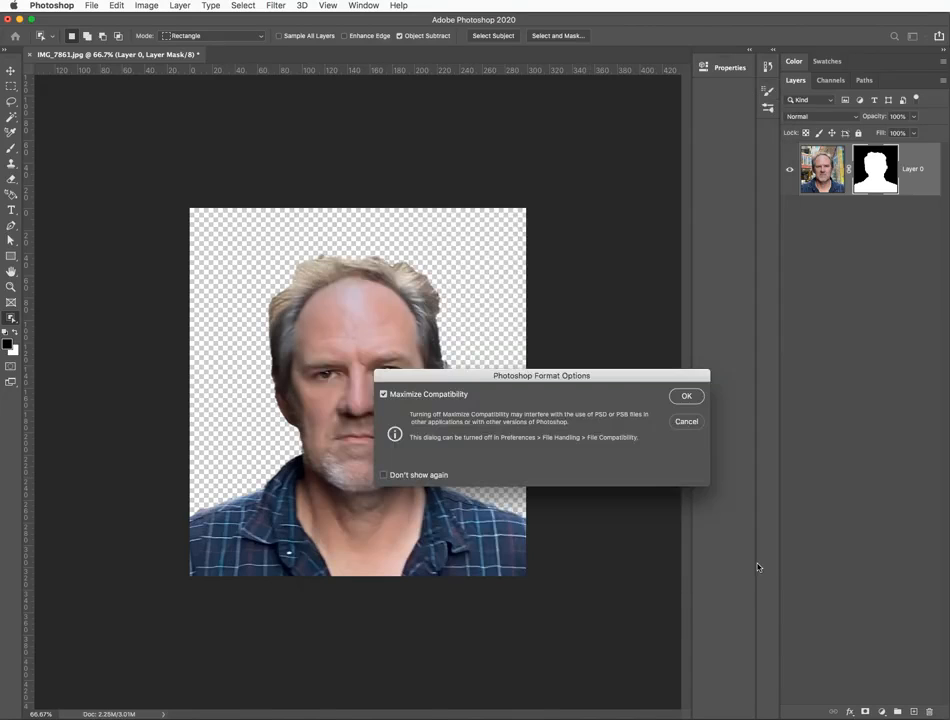
left_click(684, 396)
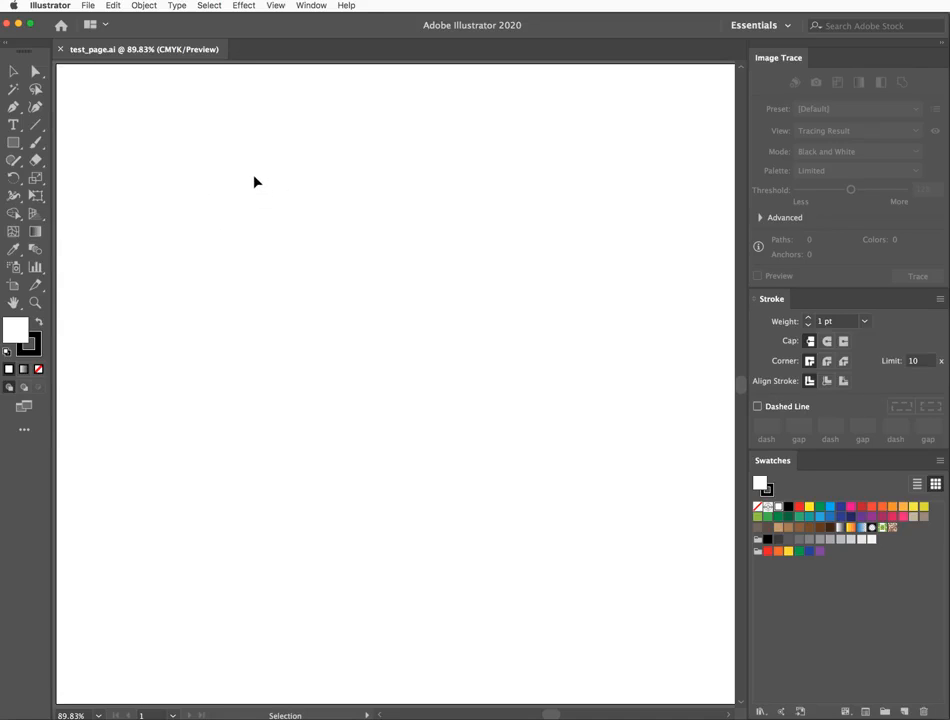
Switch to Illustrator and place me.psd from the Desktop's autotrace folder as a linked image near the upper-left of the test_page.ai artboard.
left_click(88, 5)
left_click(104, 183)
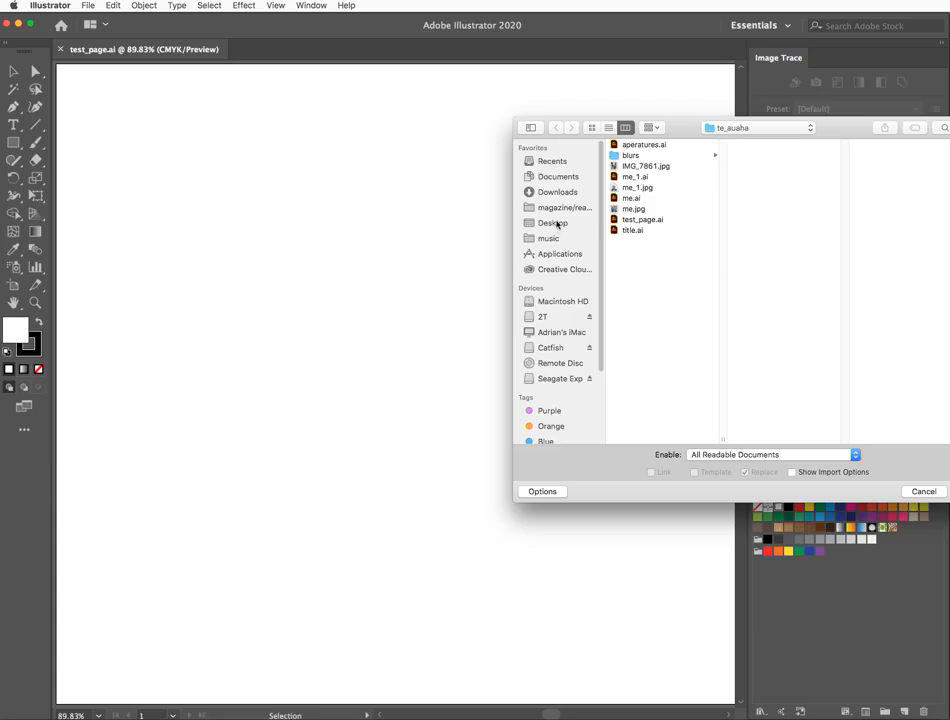
left_click(555, 221)
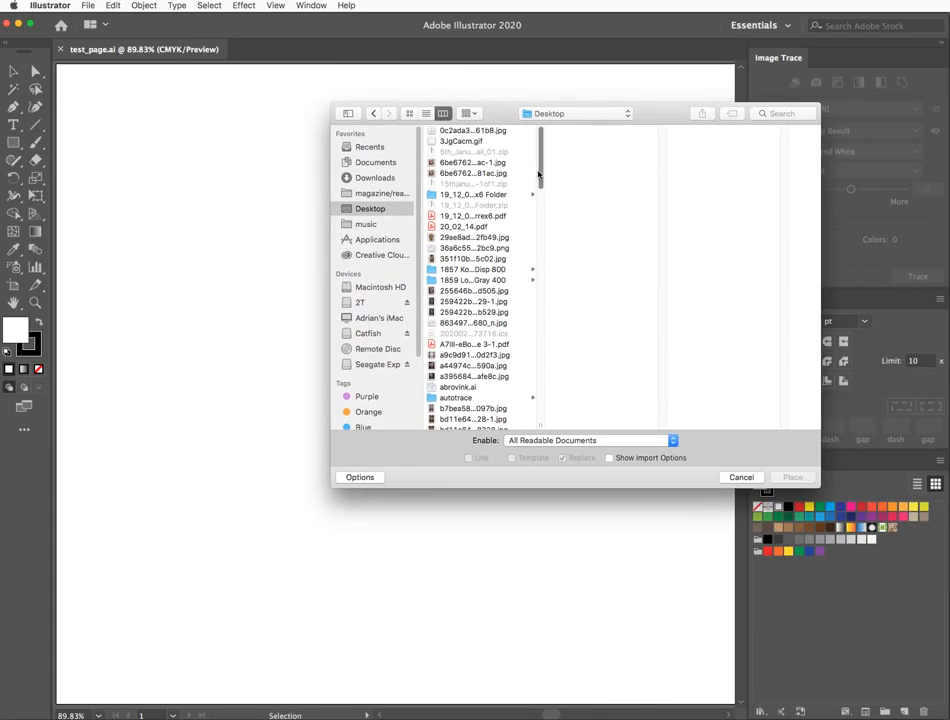
scroll(541, 166, "down", 2)
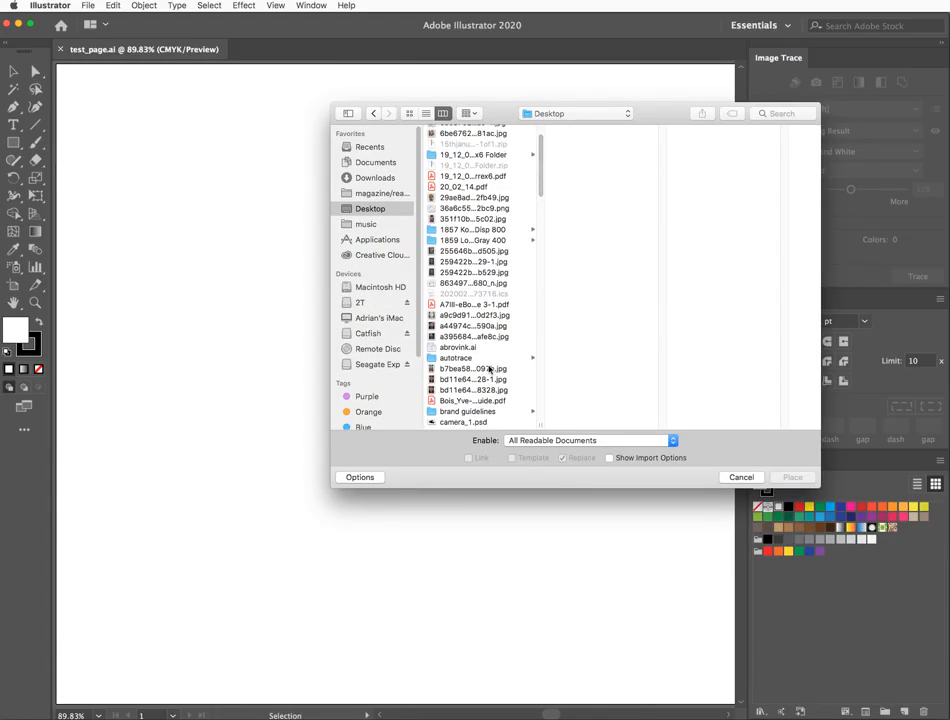
left_click(483, 358)
left_click(570, 131)
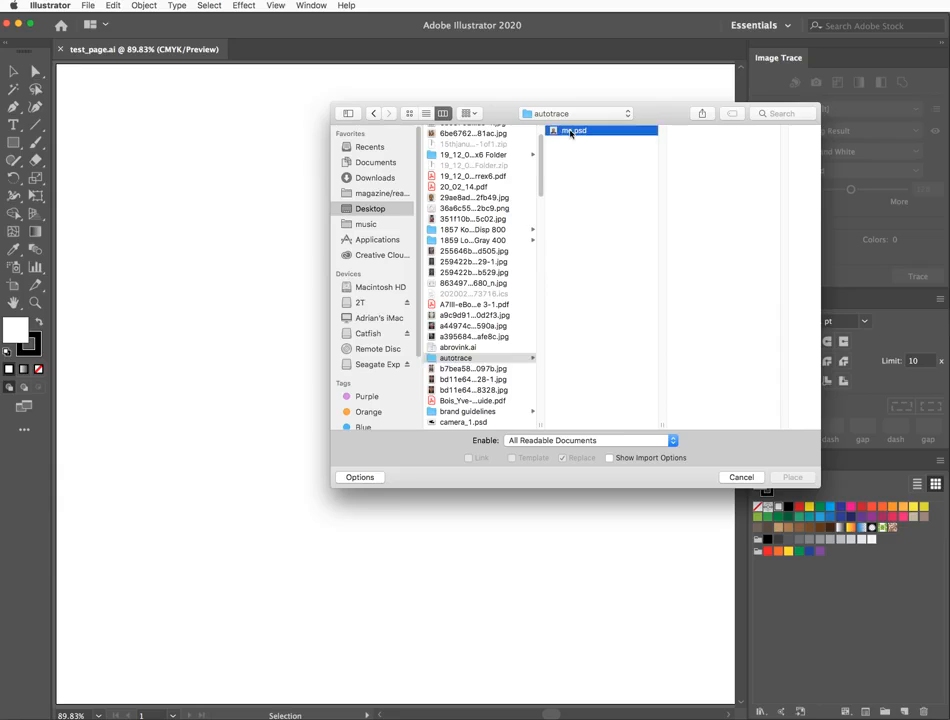
left_click(787, 478)
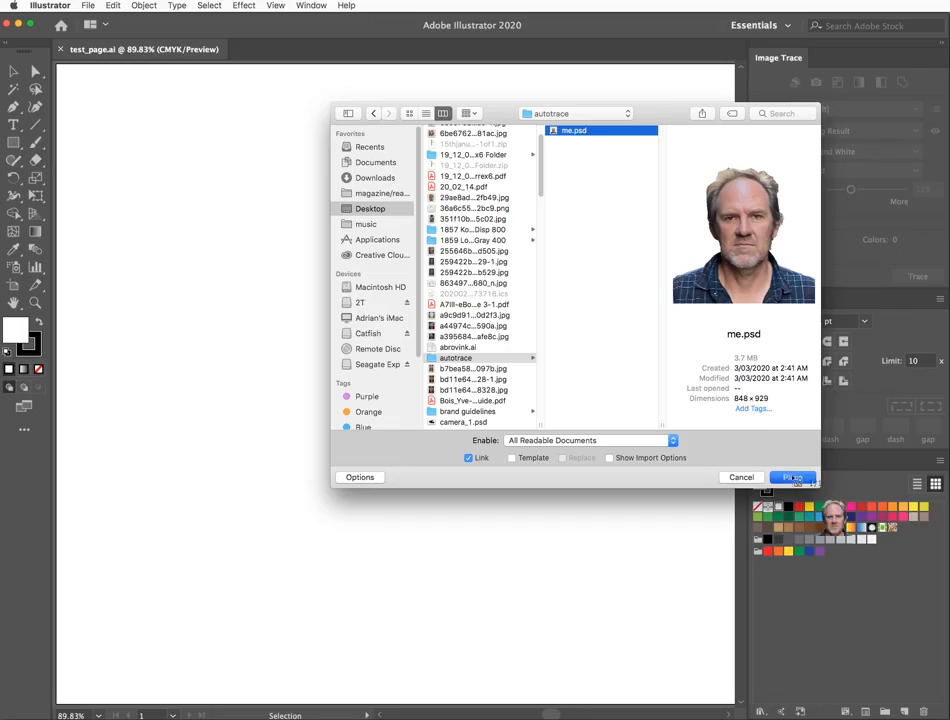
left_click(127, 128)
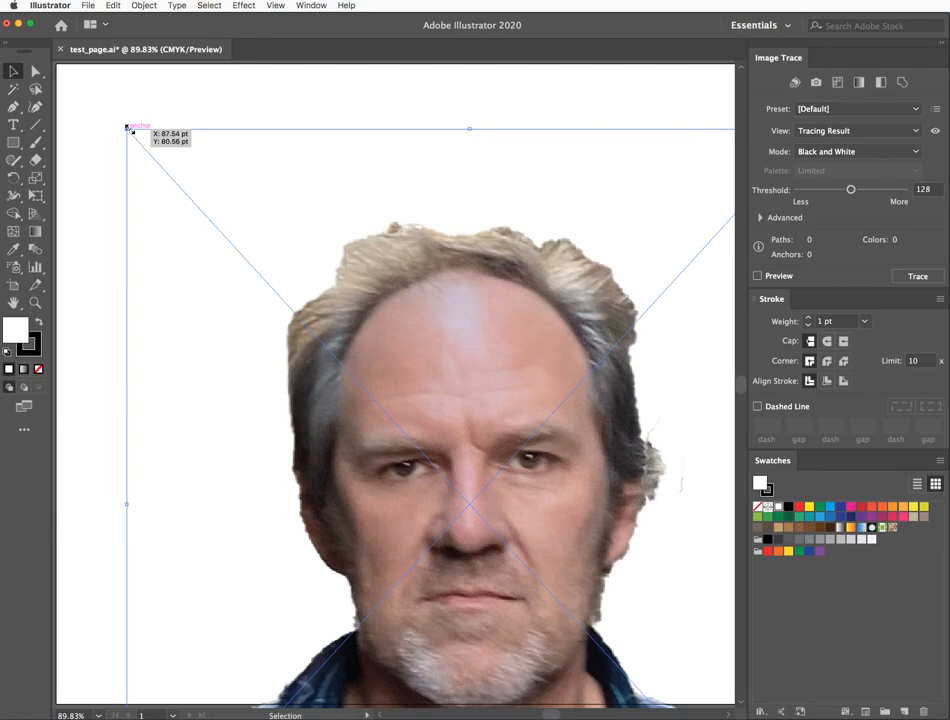
Scale the placed portrait down proportionally to roughly half size and move it to the middle of the visible artboard.
left_click_drag(127, 128, 441, 473)
left_click_drag(528, 534, 305, 242)
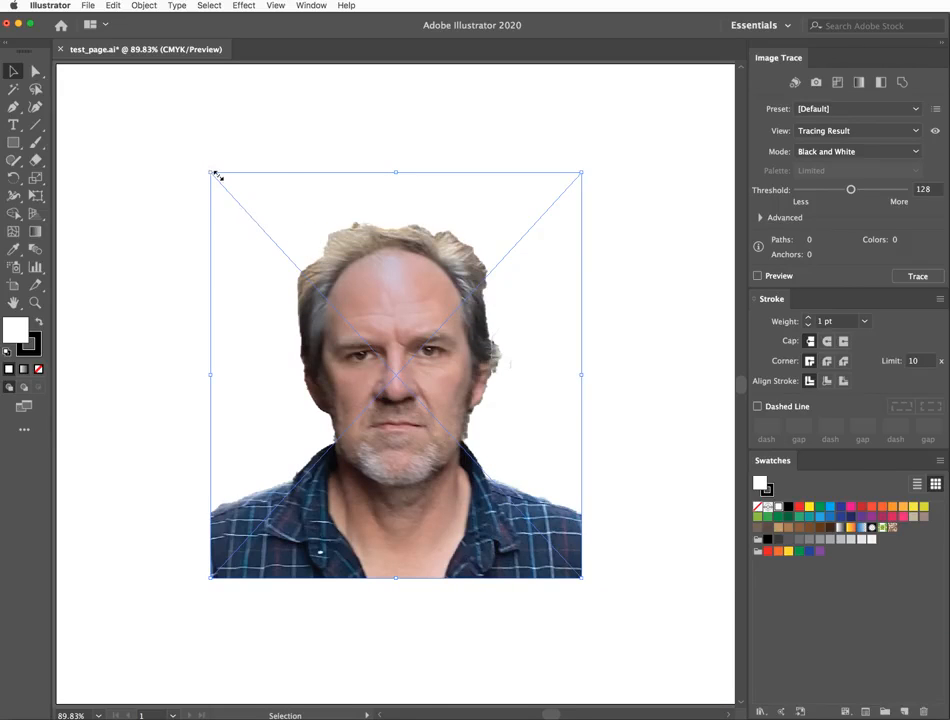
Enlarge the placed portrait proportionally and move it back to the middle of the visible artboard.
left_click_drag(212, 171, 112, 96)
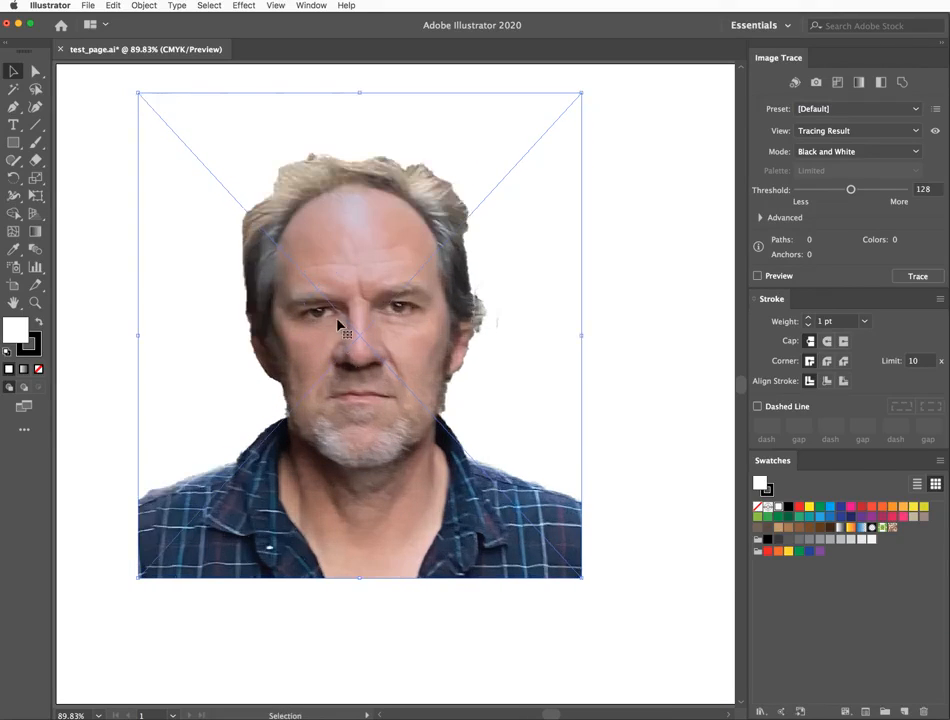
left_click_drag(357, 340, 378, 368)
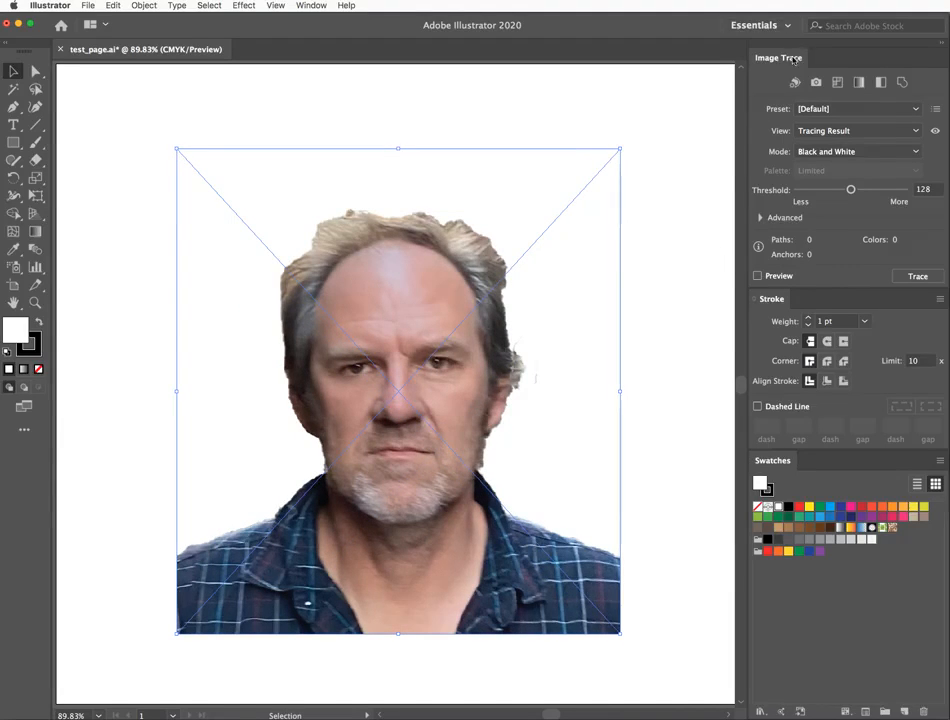
Reveal the advanced Image Trace options and turn on the trace preview for the placed portrait.
left_click(311, 6)
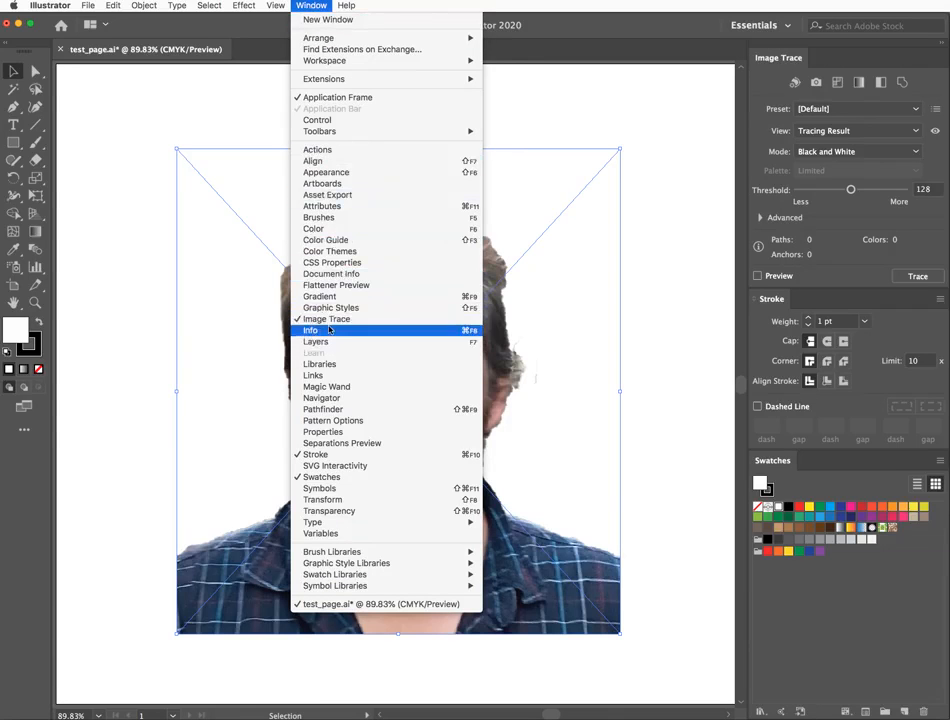
left_click(674, 227)
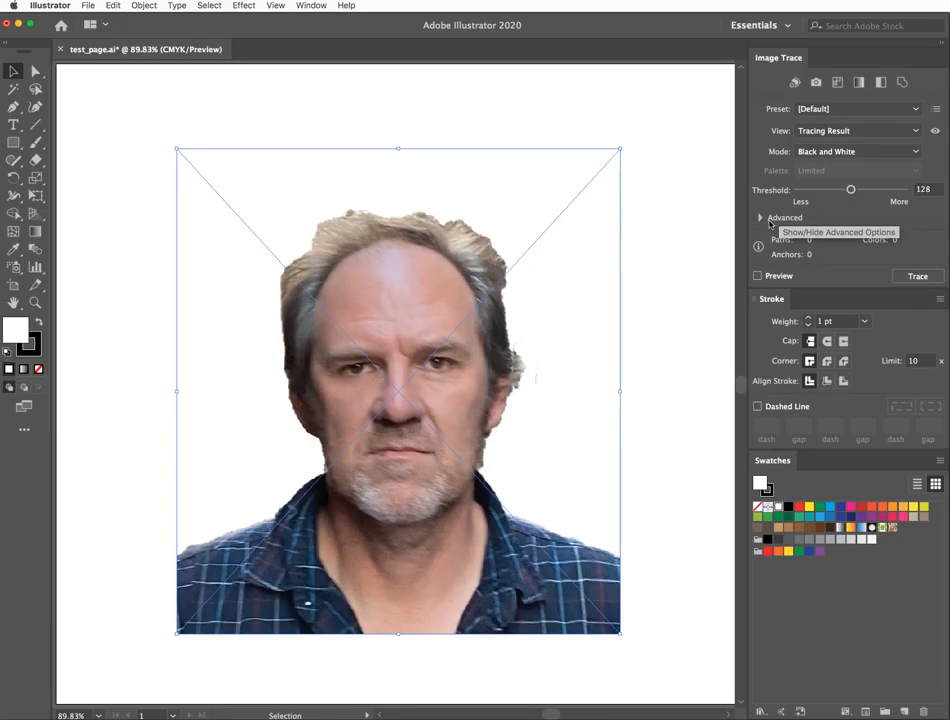
left_click(779, 218)
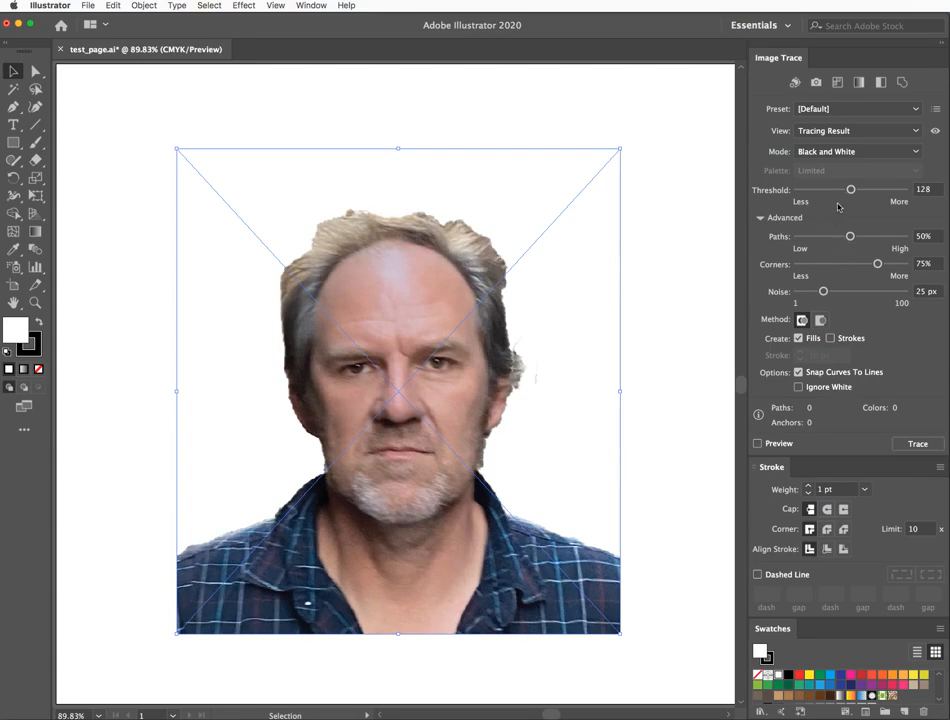
left_click(758, 446)
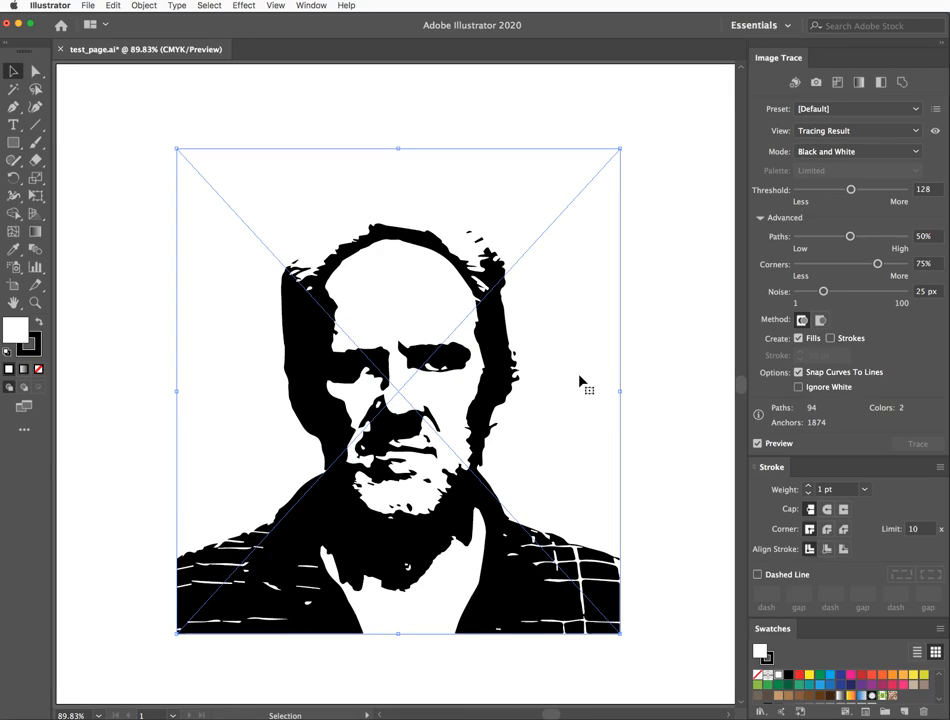
Compare the black-and-white trace's Paths setting at 1% and 100% on the face, and settle on 68%.
key("super+1")
key("super+equal")
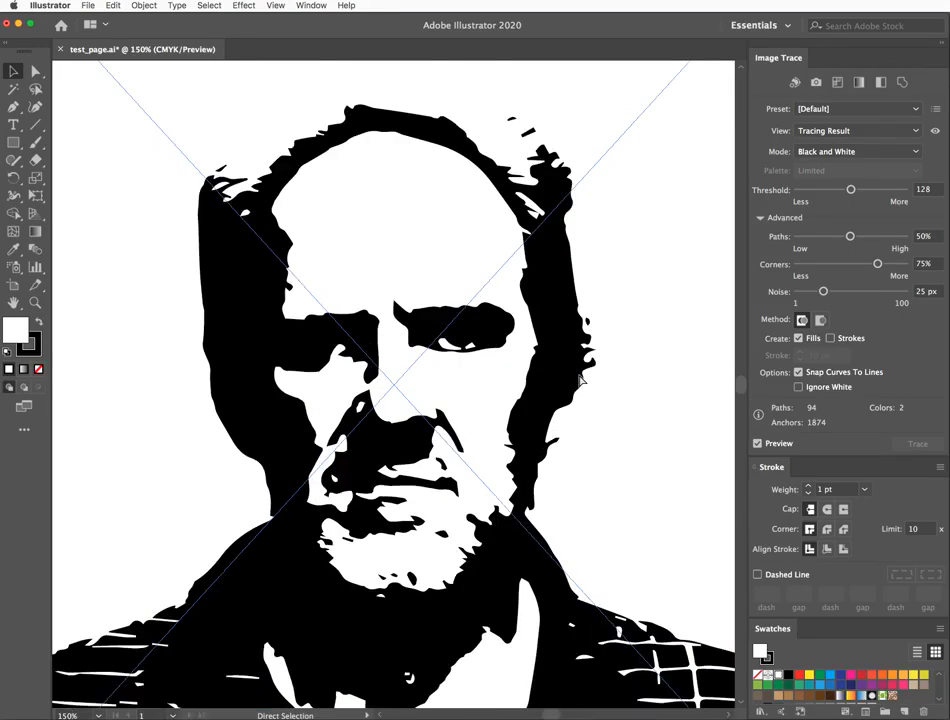
key("super+equal")
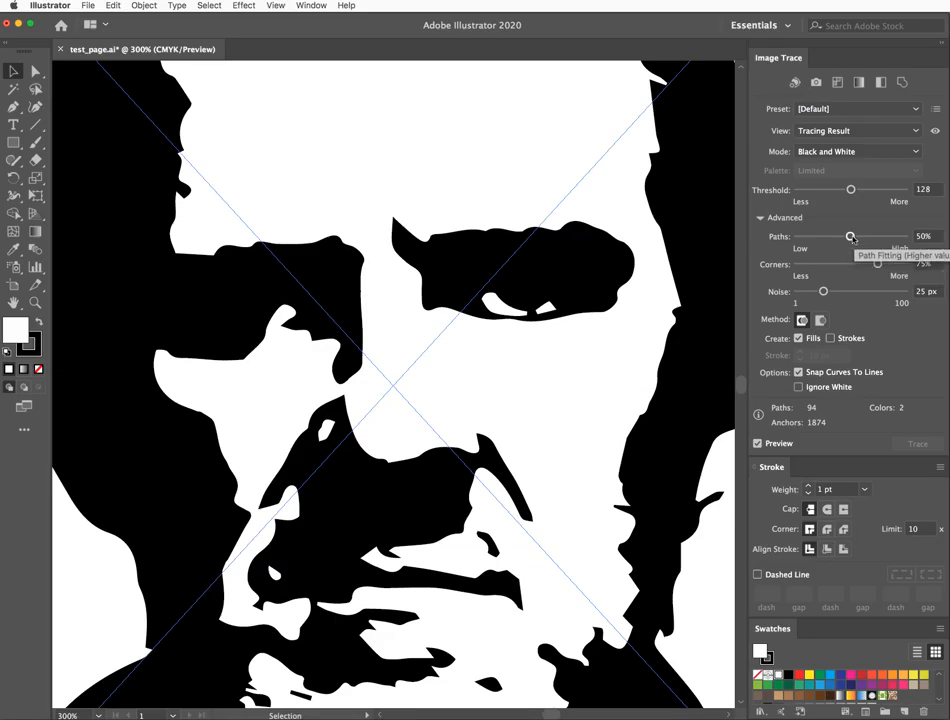
left_click_drag(850, 237, 792, 240)
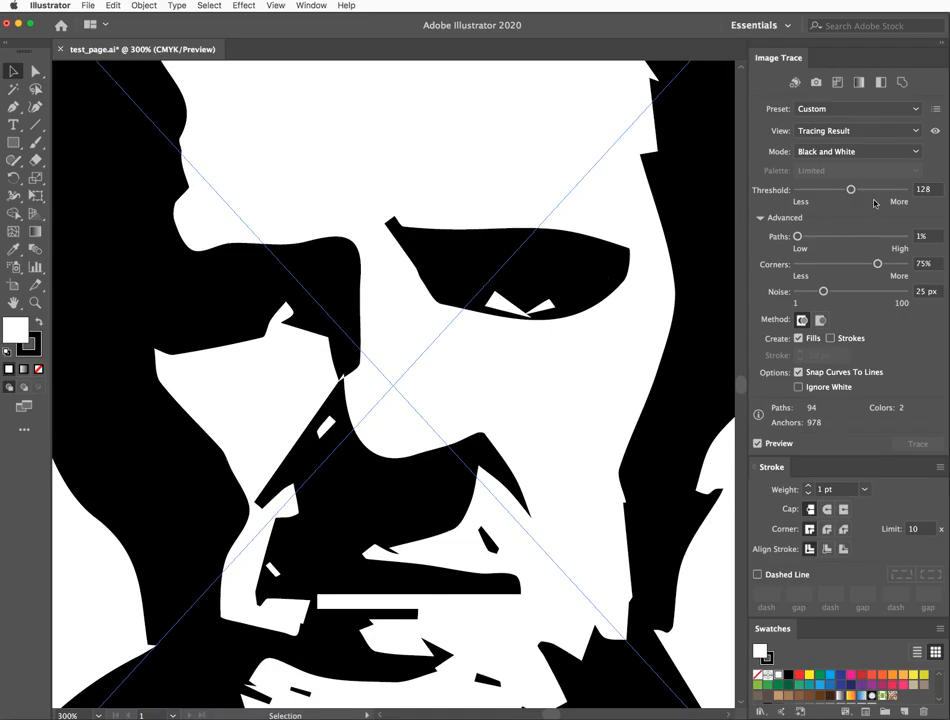
left_click_drag(807, 234, 921, 241)
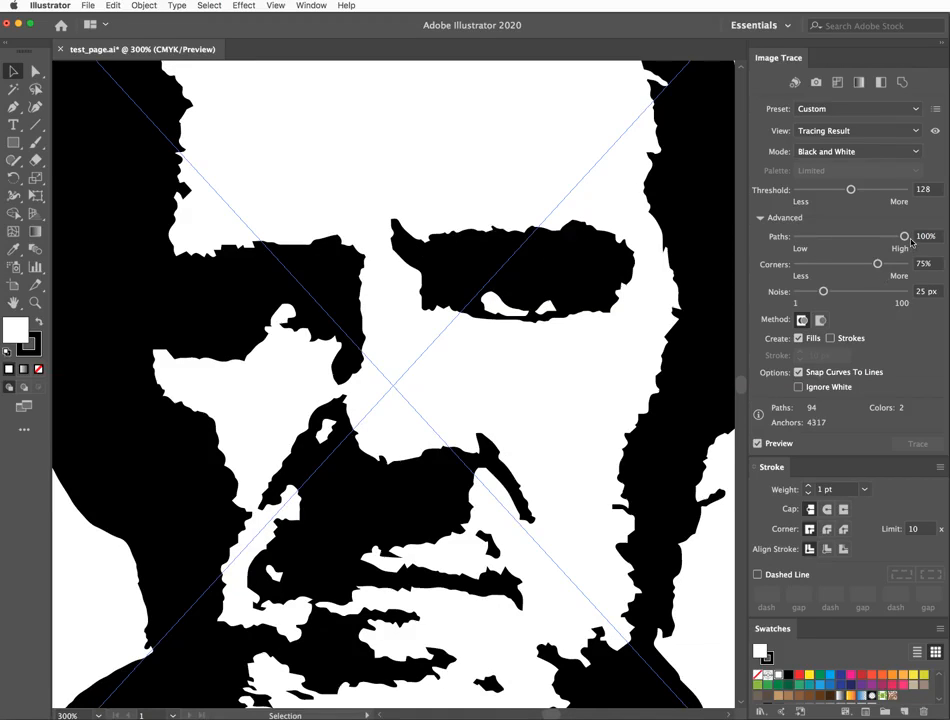
left_click_drag(905, 237, 869, 239)
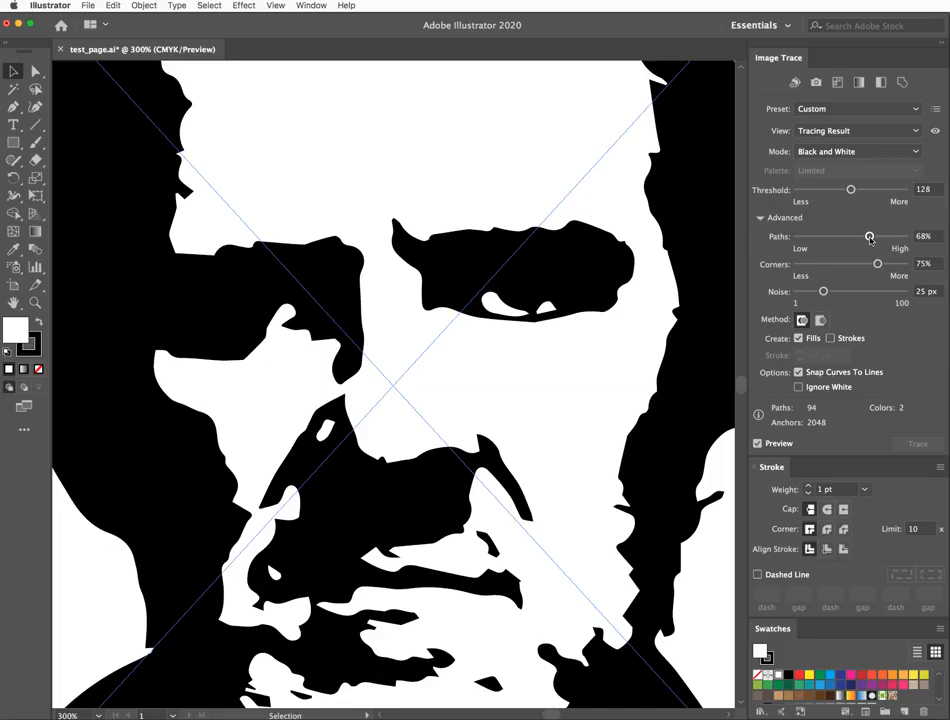
Compare the trace's Corners setting at 0% and 100%, and settle on 14%.
left_click_drag(878, 265, 613, 198)
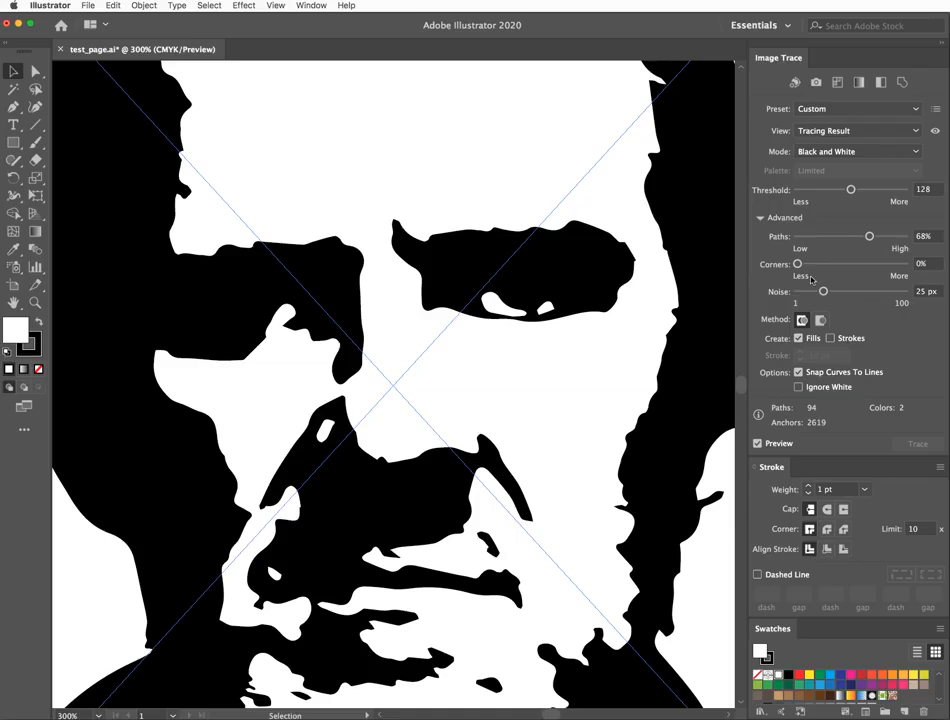
left_click_drag(797, 264, 937, 266)
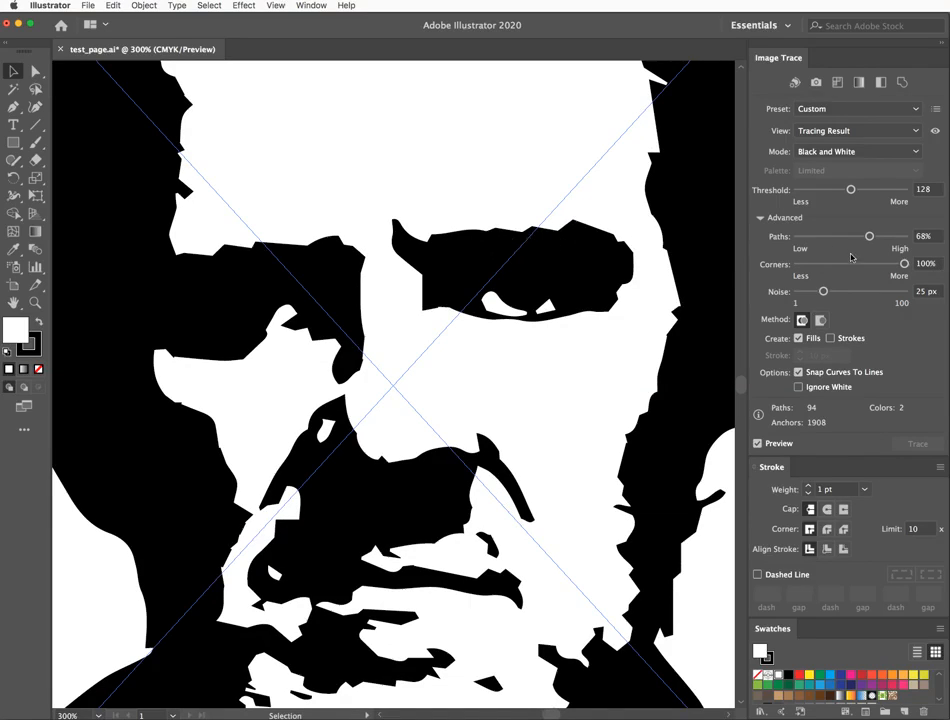
left_click_drag(906, 265, 809, 273)
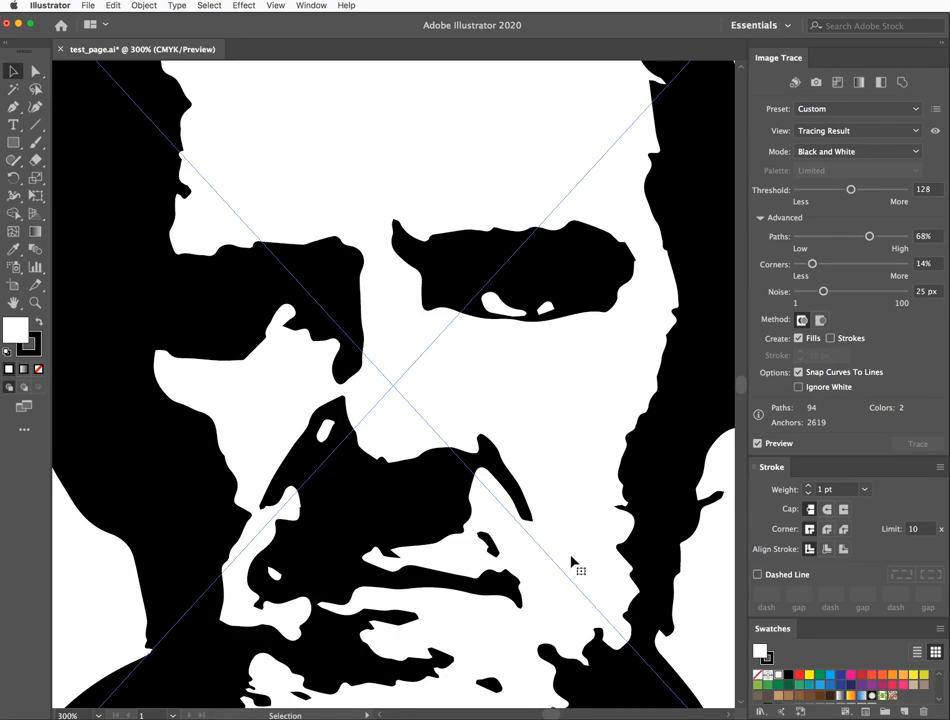
Compare the trace's Noise at 1 px, 85 px and 100 px, leaving it at 100 px with Corners at 0%.
left_click_drag(611, 522, 625, 382)
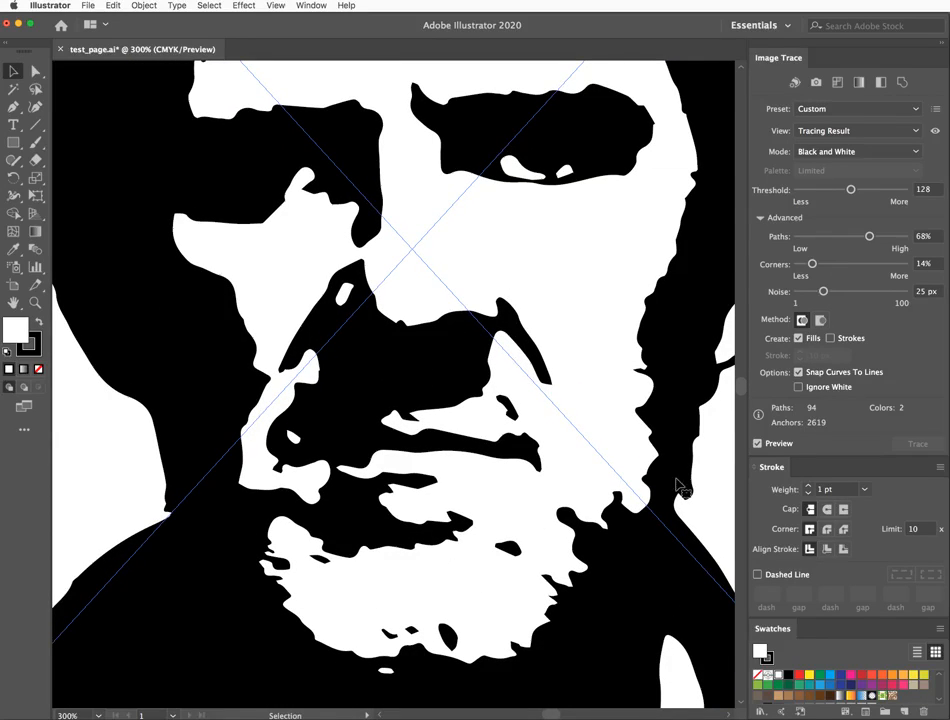
left_click_drag(824, 291, 781, 297)
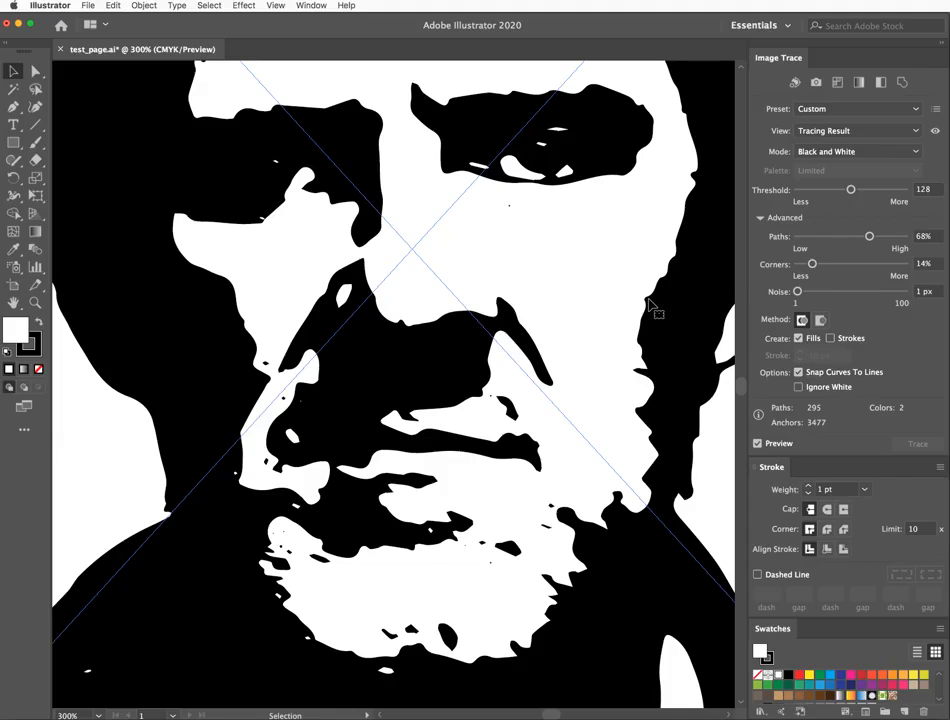
mouse_move(797, 291)
left_mouse_down()
mouse_move(886, 291)
mouse_move(925, 306)
left_mouse_up()
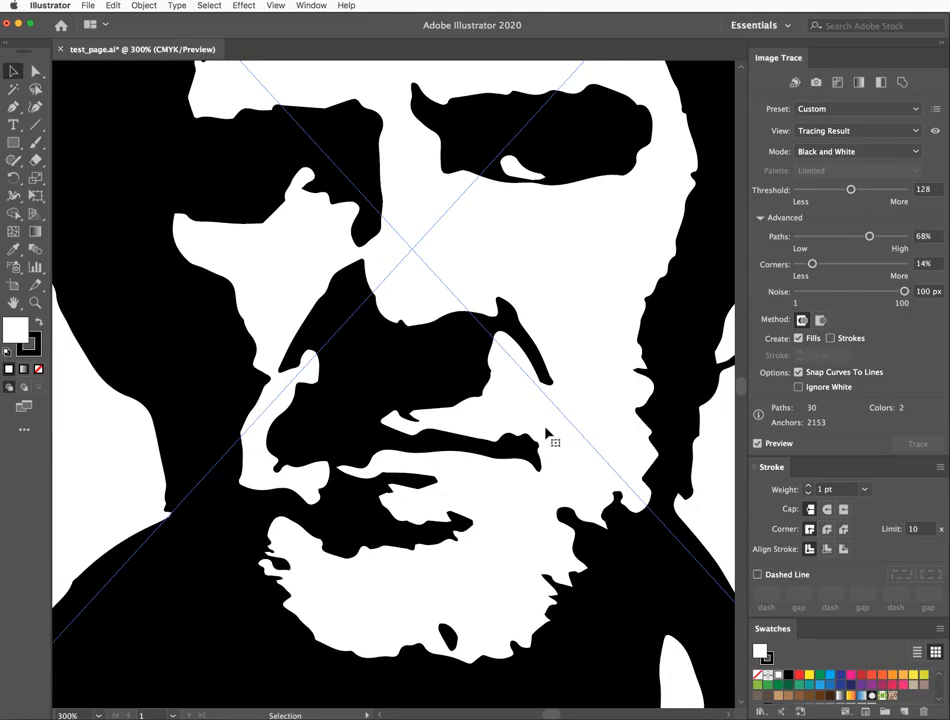
left_click_drag(813, 265, 833, 267)
left_click_drag(832, 266, 791, 265)
left_click_drag(904, 291, 887, 294)
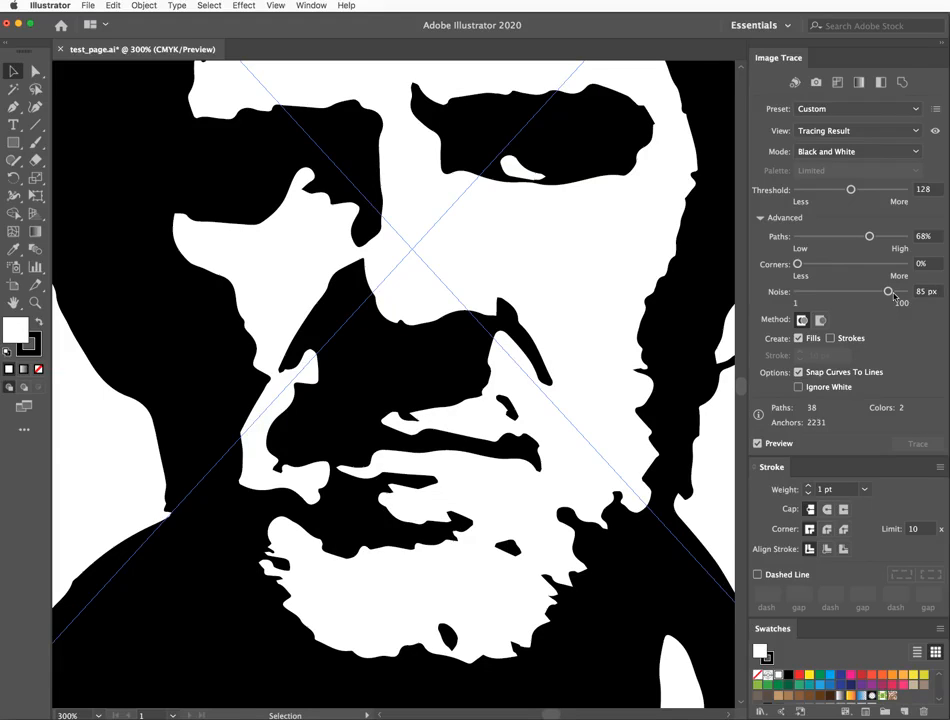
left_click_drag(889, 293, 919, 297)
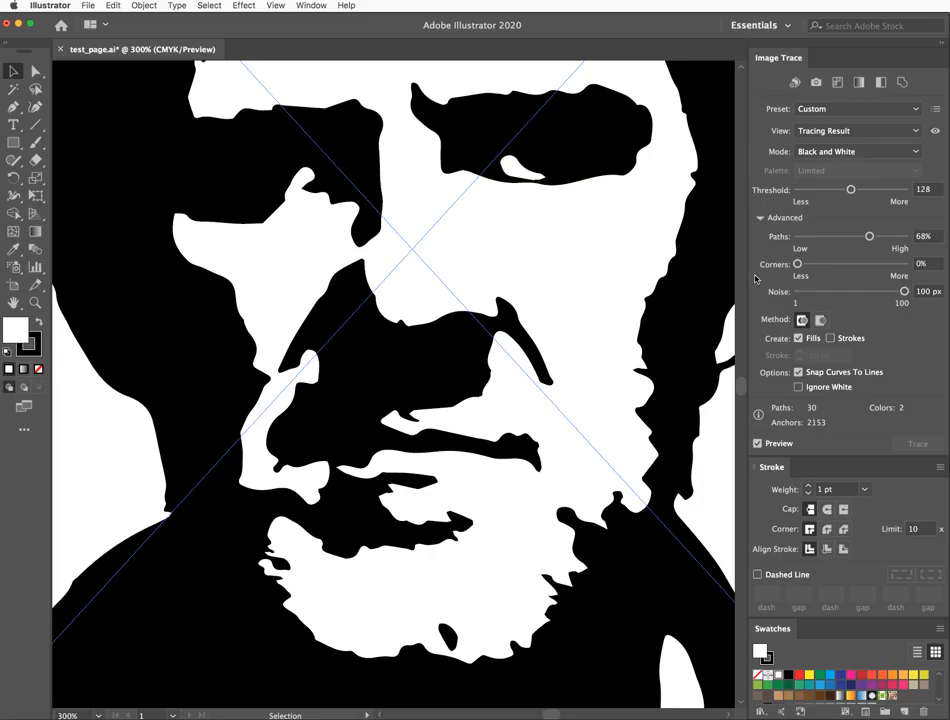
Apply the Auto-Color trace preset to the portrait, raise Colors to 61 and enable Ignore White.
key("super+minus")
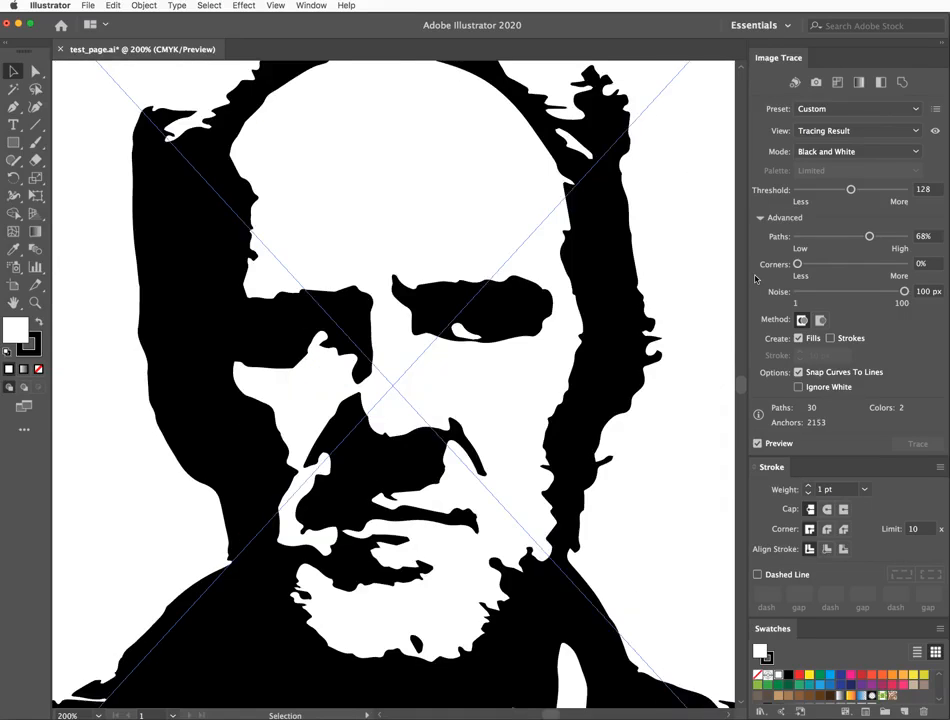
key("super+minus")
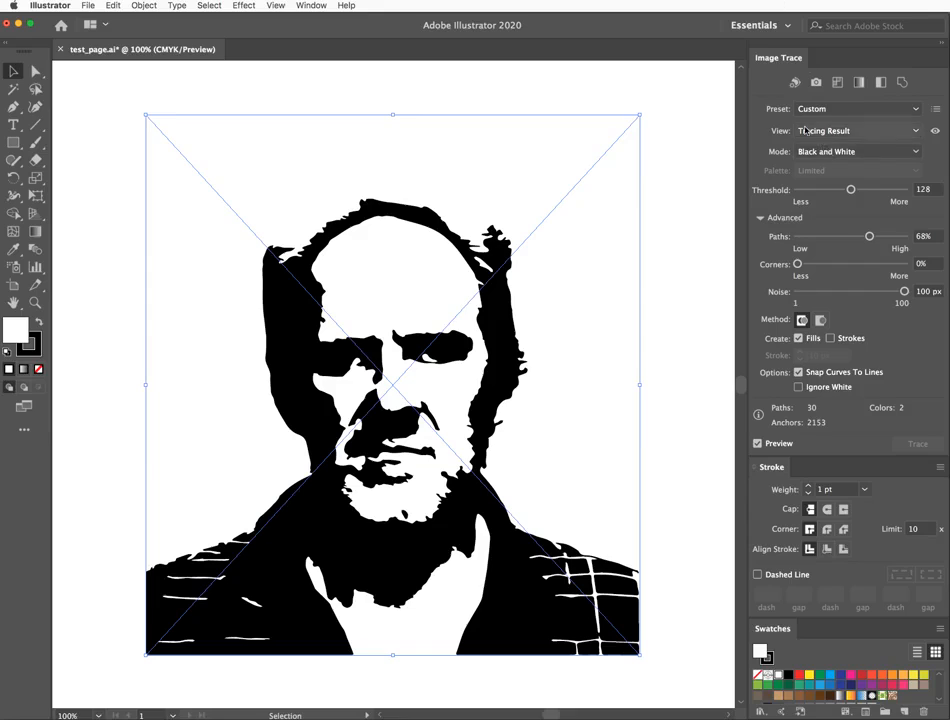
left_click(795, 83)
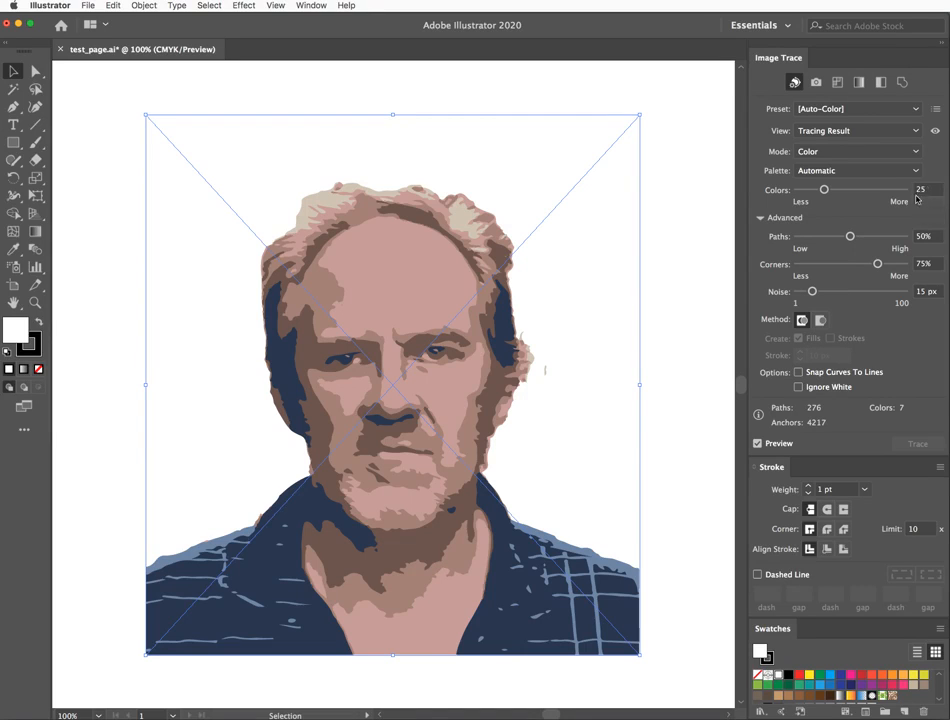
left_click_drag(825, 189, 836, 192)
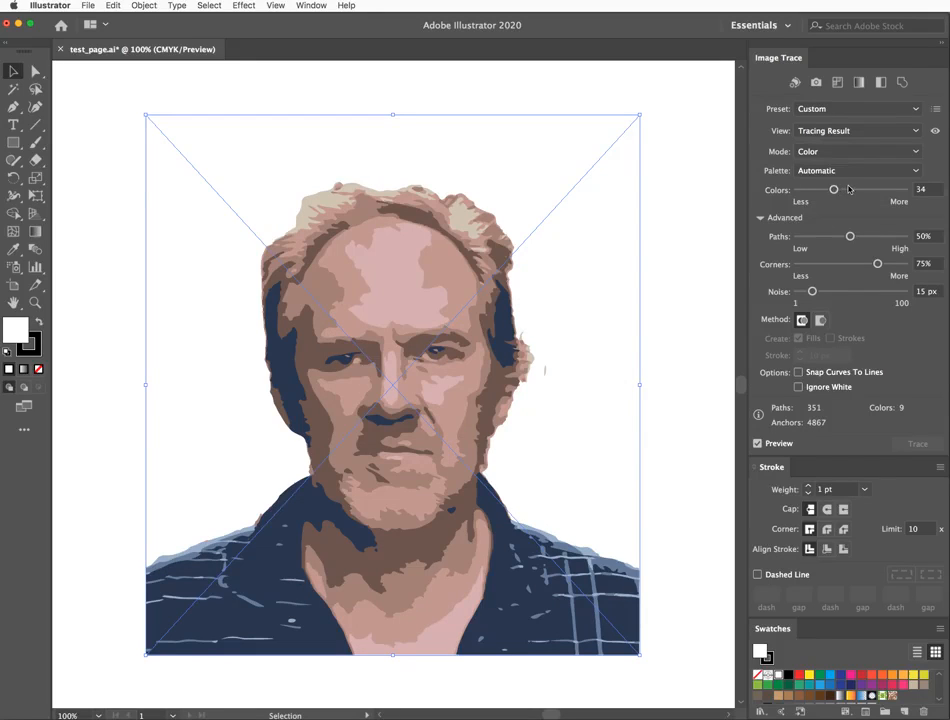
left_click_drag(835, 190, 848, 190)
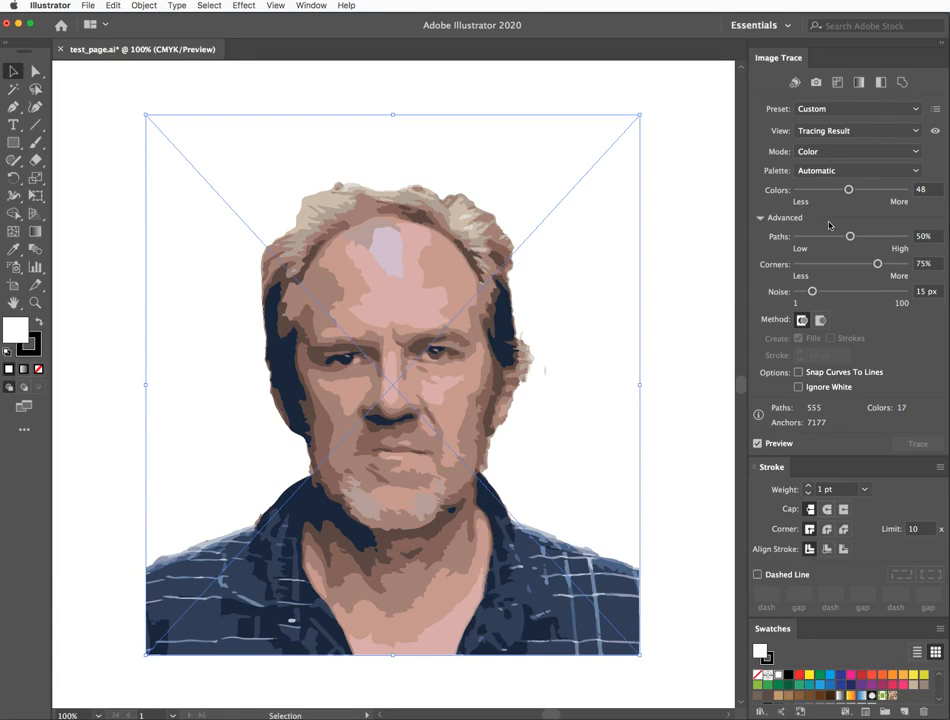
left_click_drag(848, 189, 864, 192)
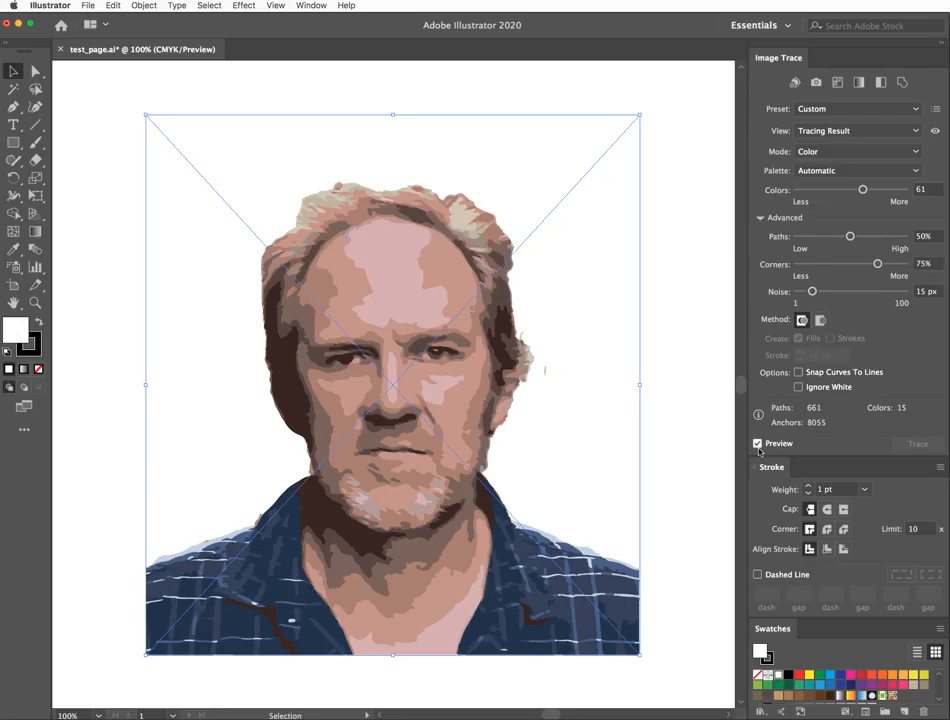
left_click(798, 388)
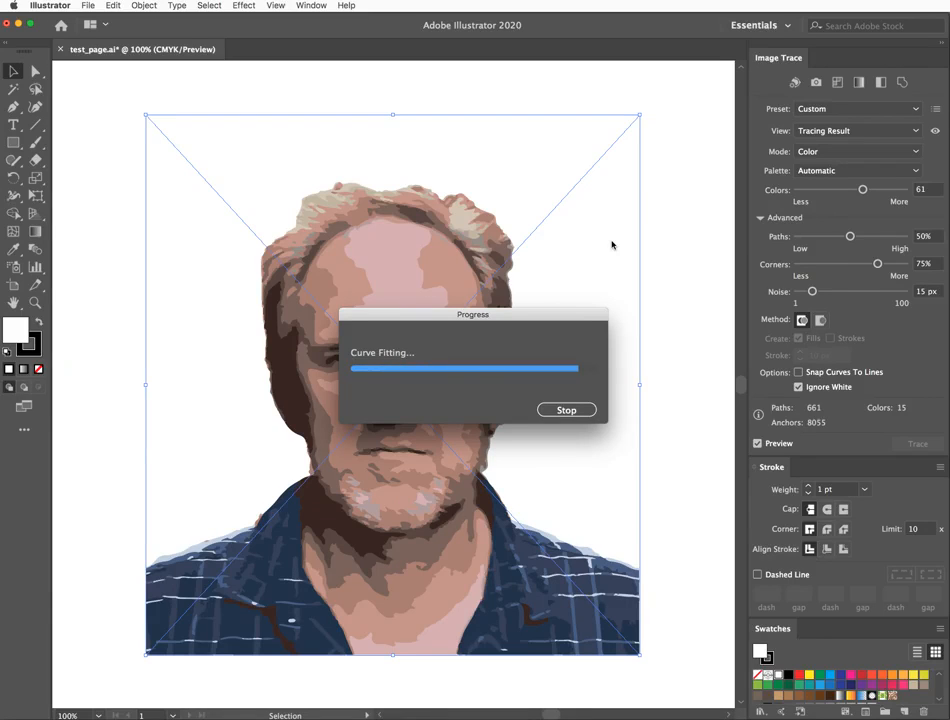
Expand the traced portrait's object and fill into editable vector paths, and deselect the result.
left_click(144, 6)
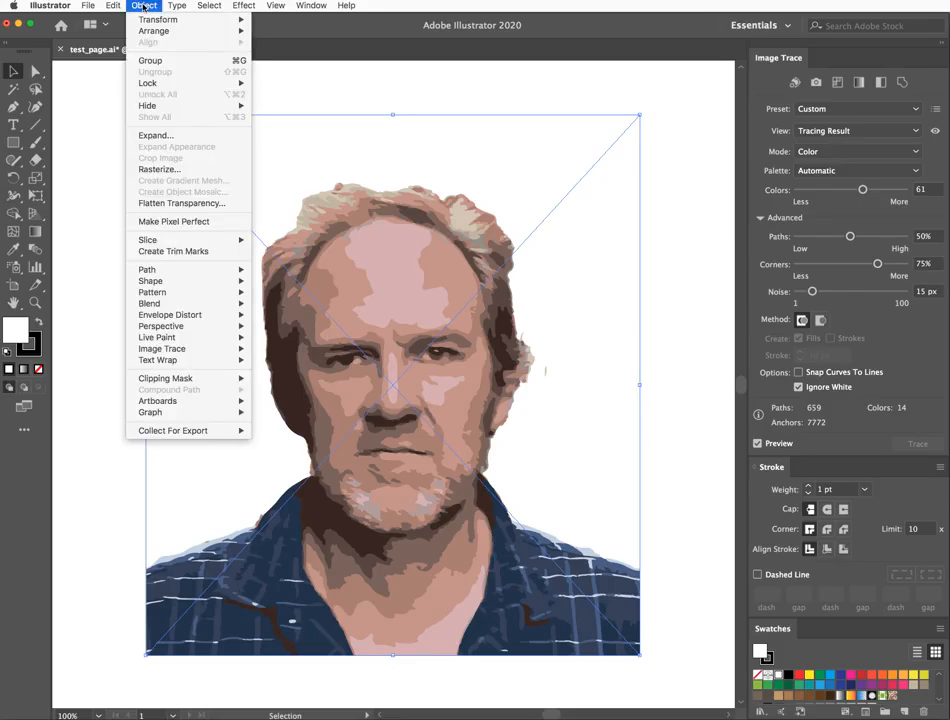
left_click(146, 136)
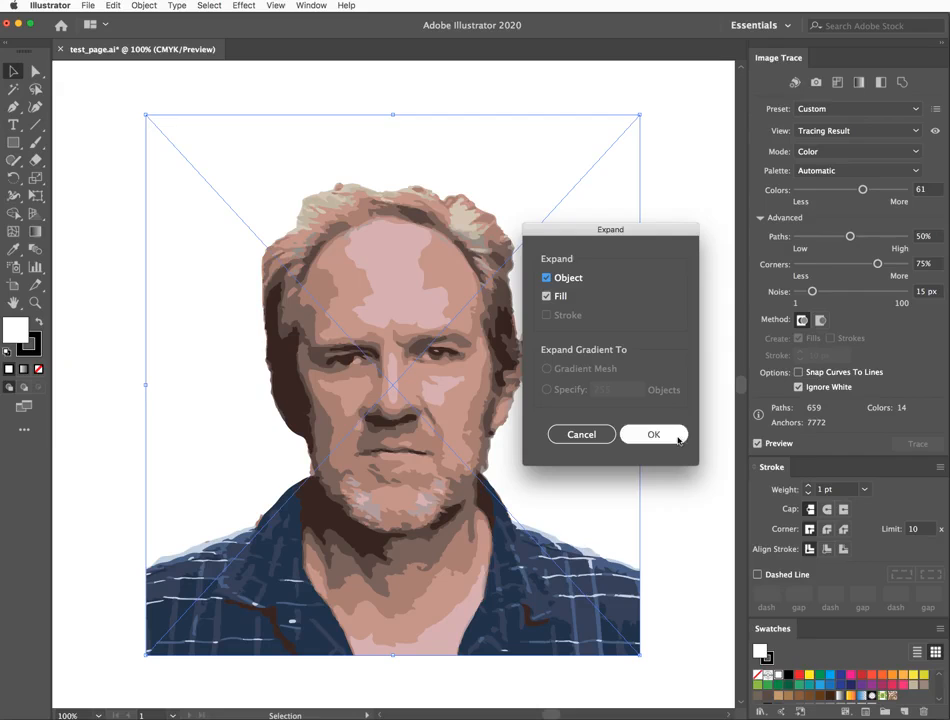
left_click(675, 438)
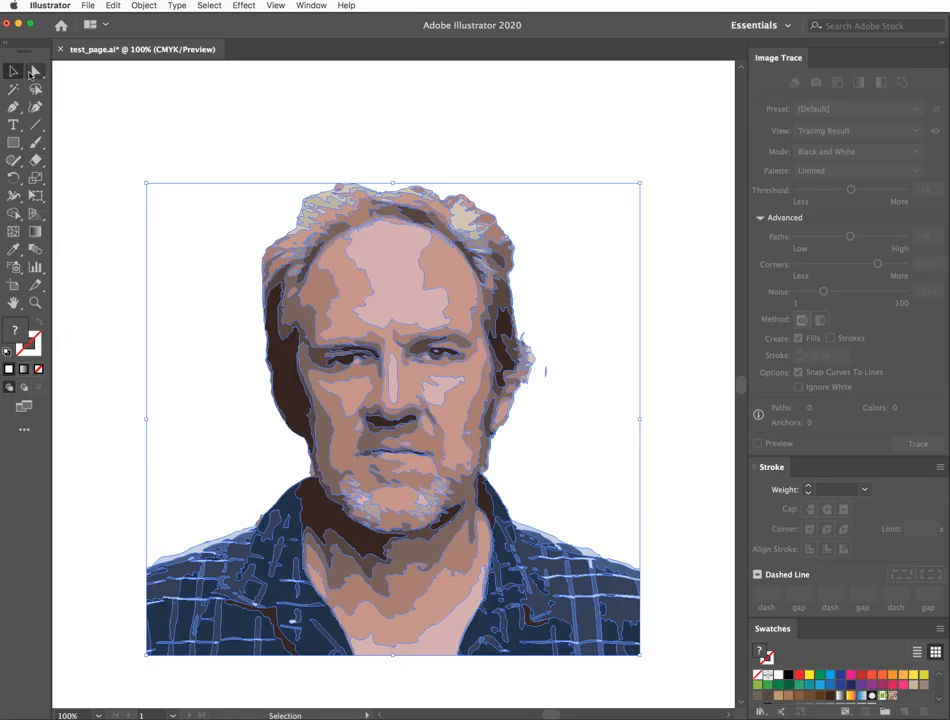
left_click(137, 98)
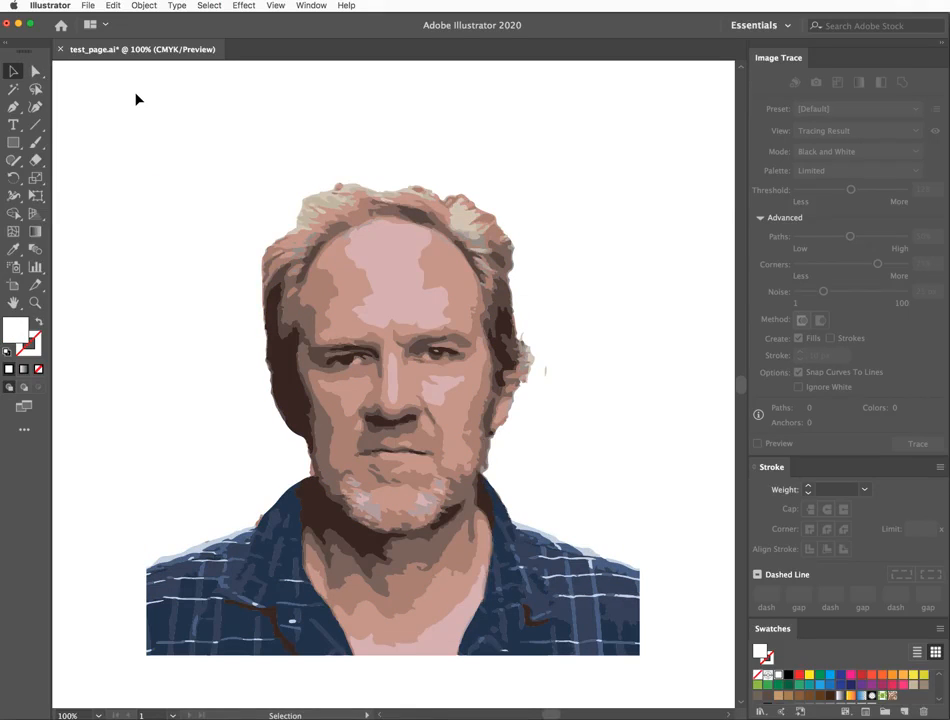
Select the head's paths above the mouth, remove their fill, and give them a 0.1 pt black stroke.
left_click(36, 72)
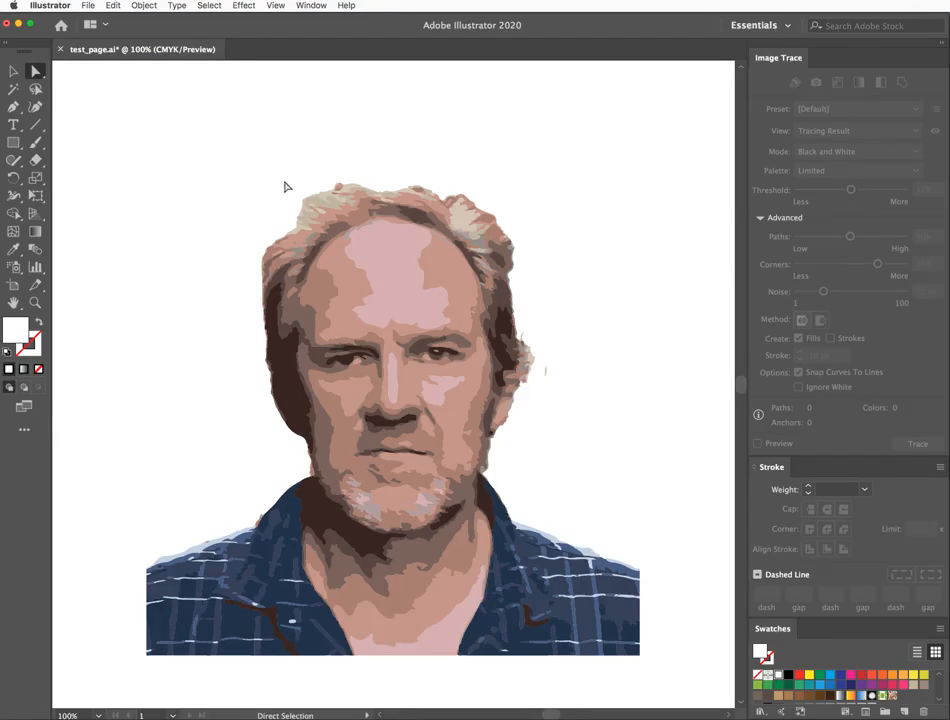
mouse_move(207, 160)
left_mouse_down()
mouse_move(505, 257)
mouse_move(582, 326)
mouse_move(599, 407)
left_mouse_up()
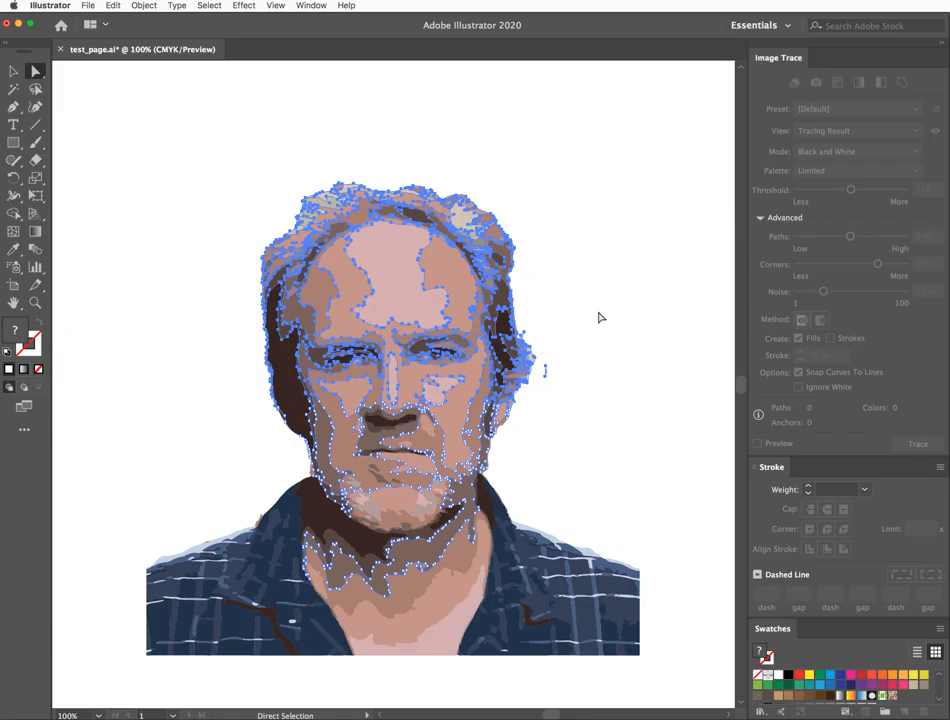
left_click(757, 676)
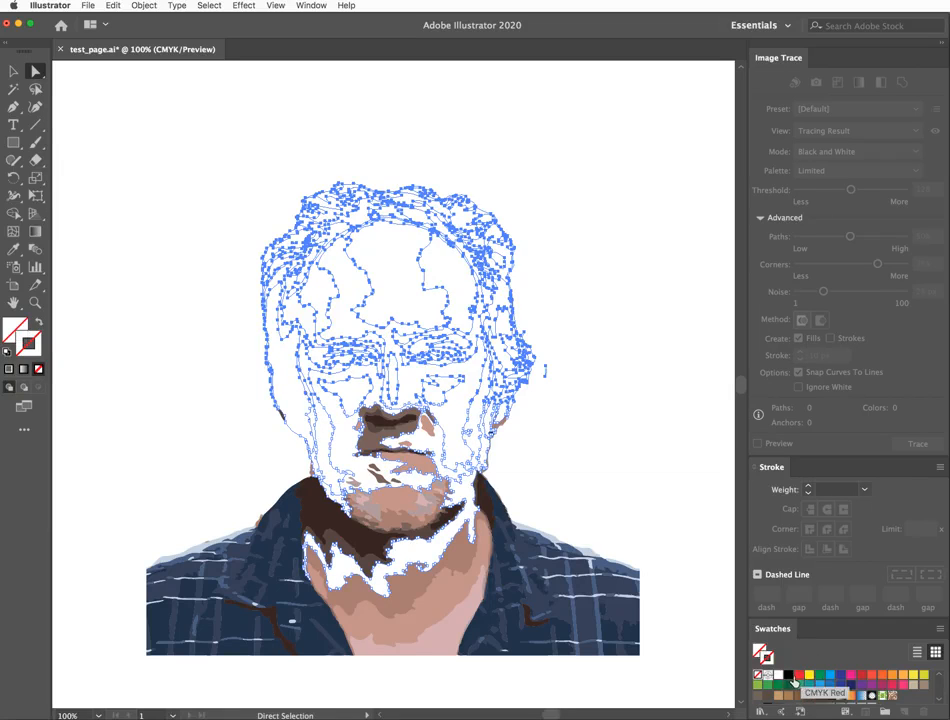
left_click(789, 678)
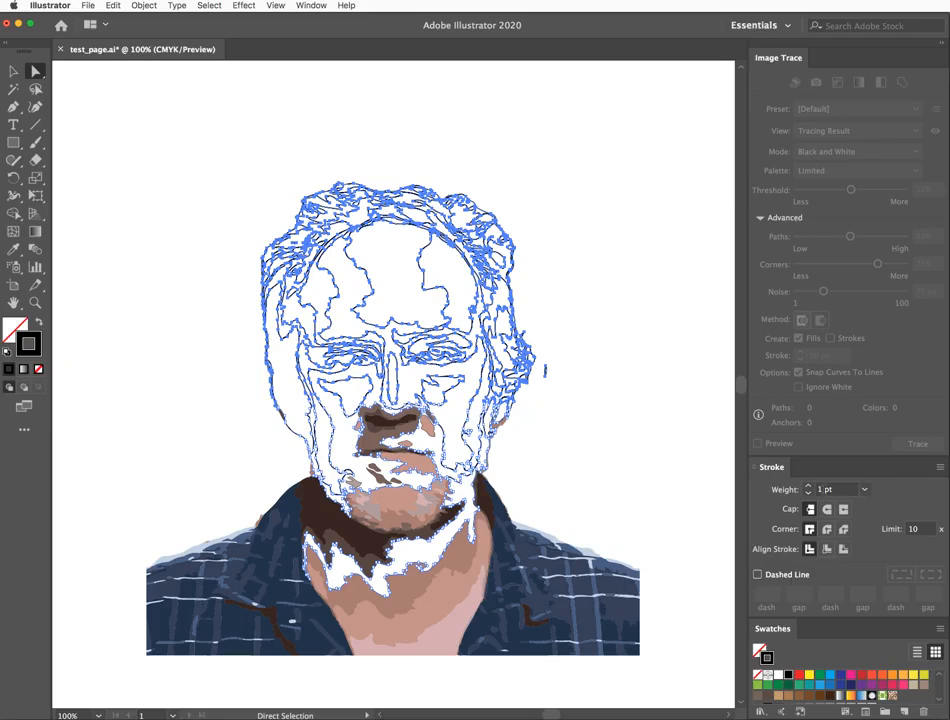
left_click(818, 489)
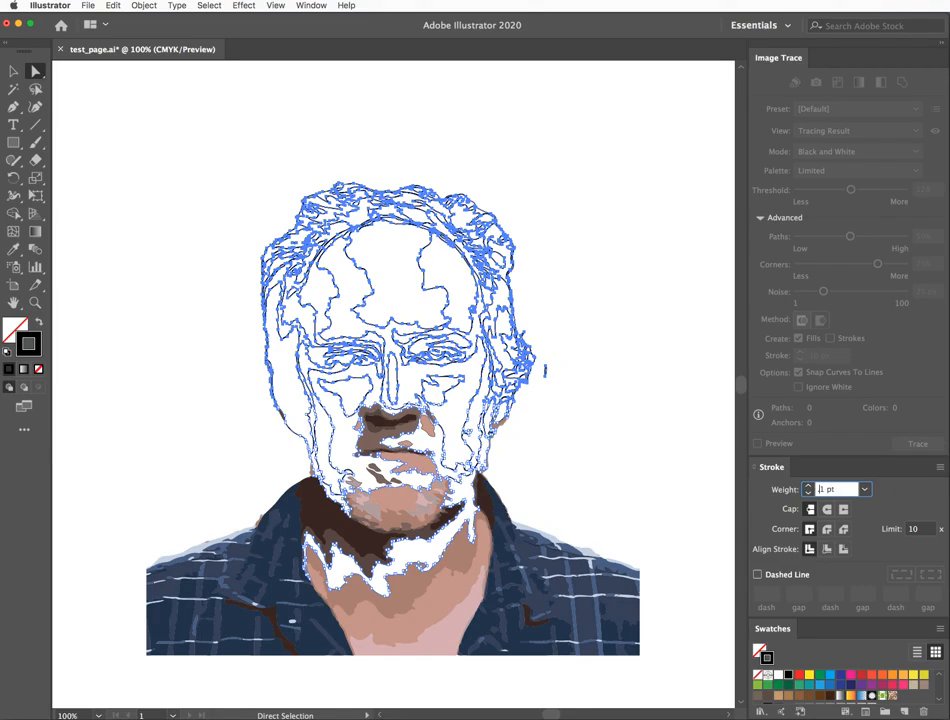
key("Return")
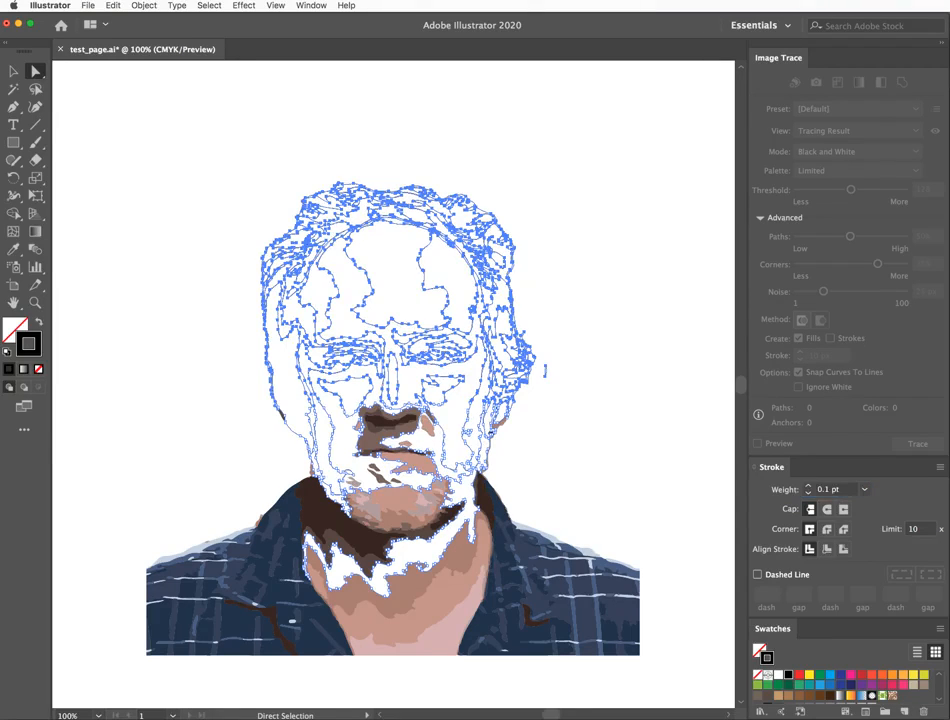
left_click(165, 149)
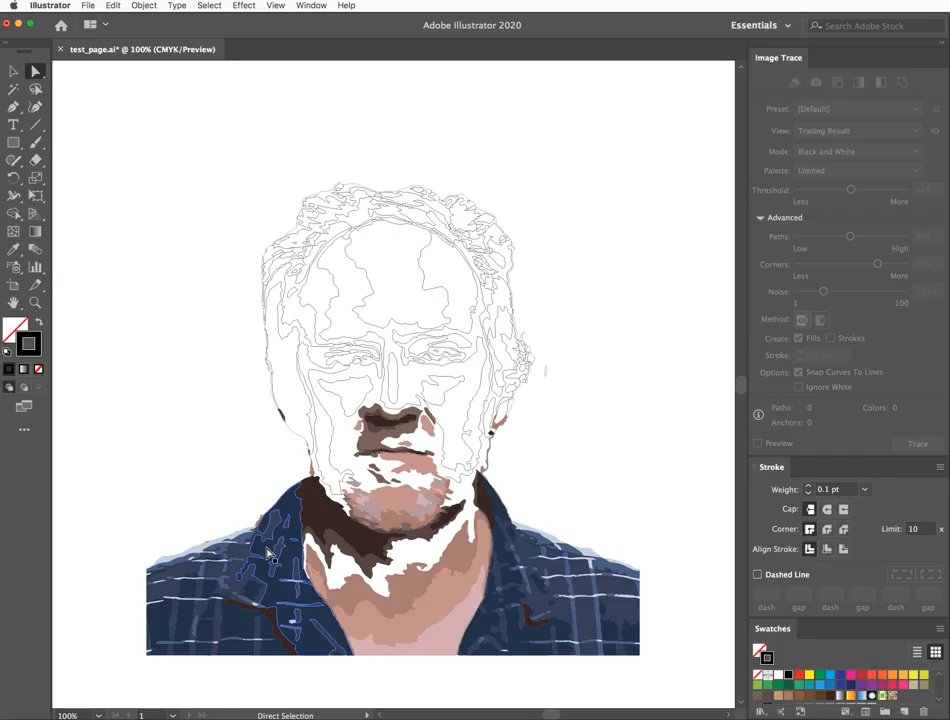
Select all shapes sharing the neck shadow's dark brown fill and recolor them bright blue with no stroke.
left_click(315, 522)
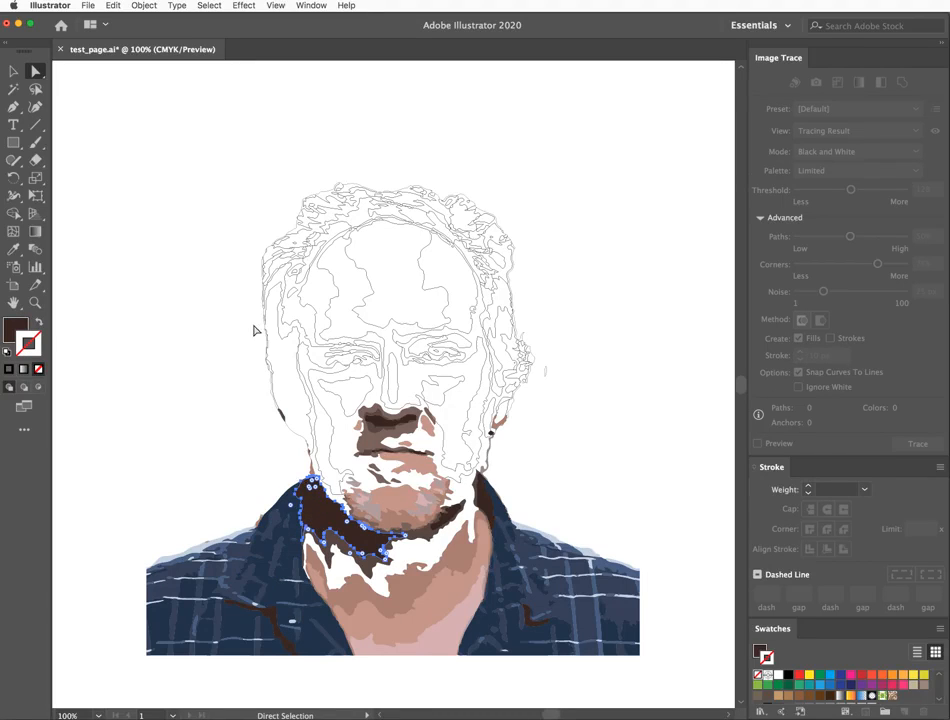
left_click(216, 4)
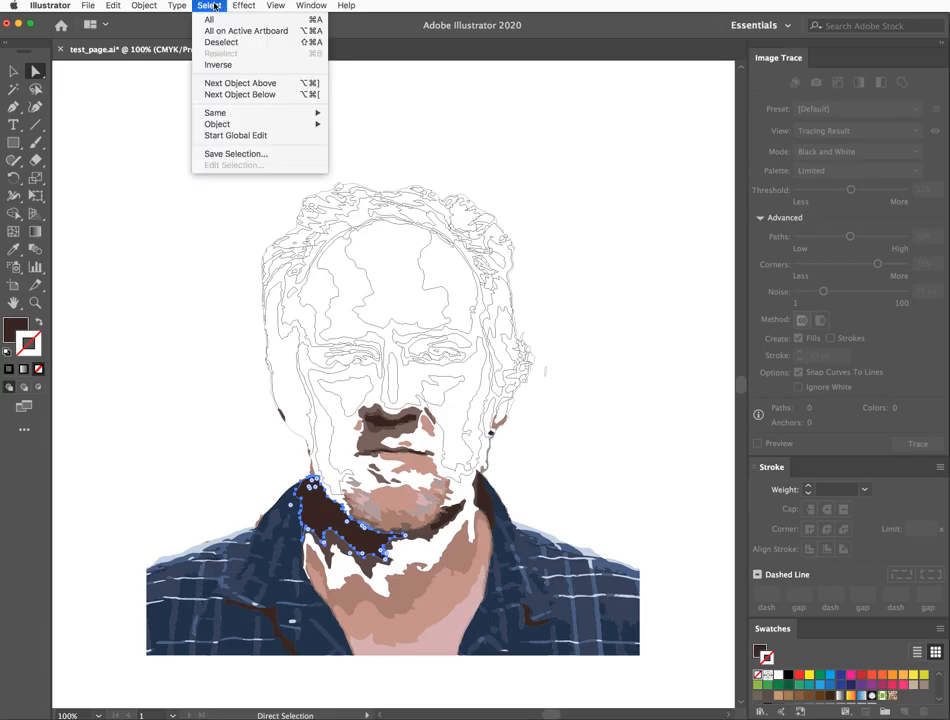
mouse_move(225, 112)
left_click(362, 158)
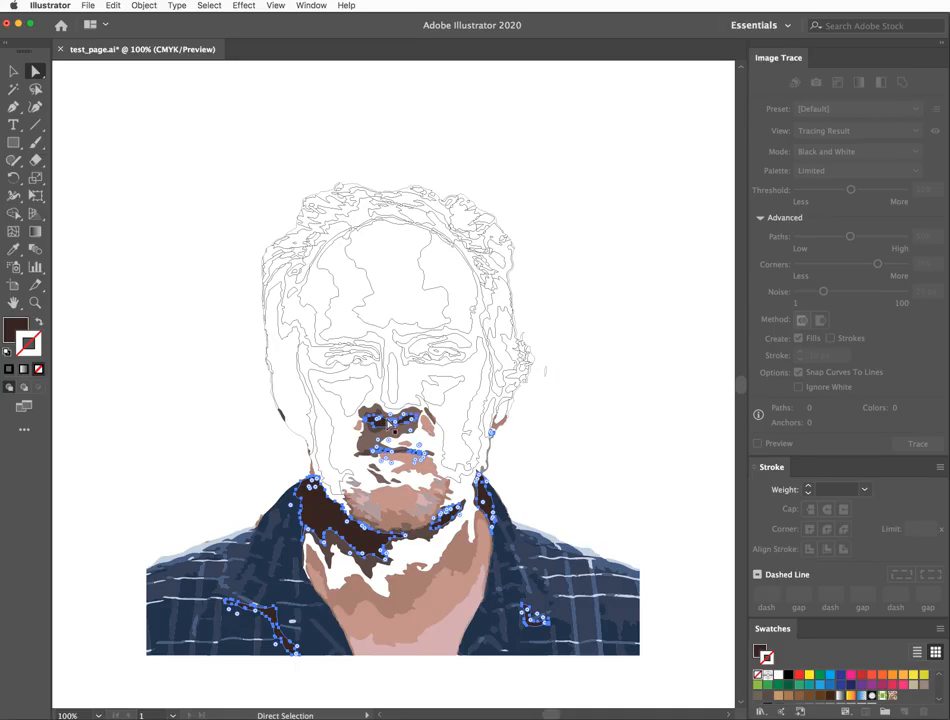
left_click(820, 687)
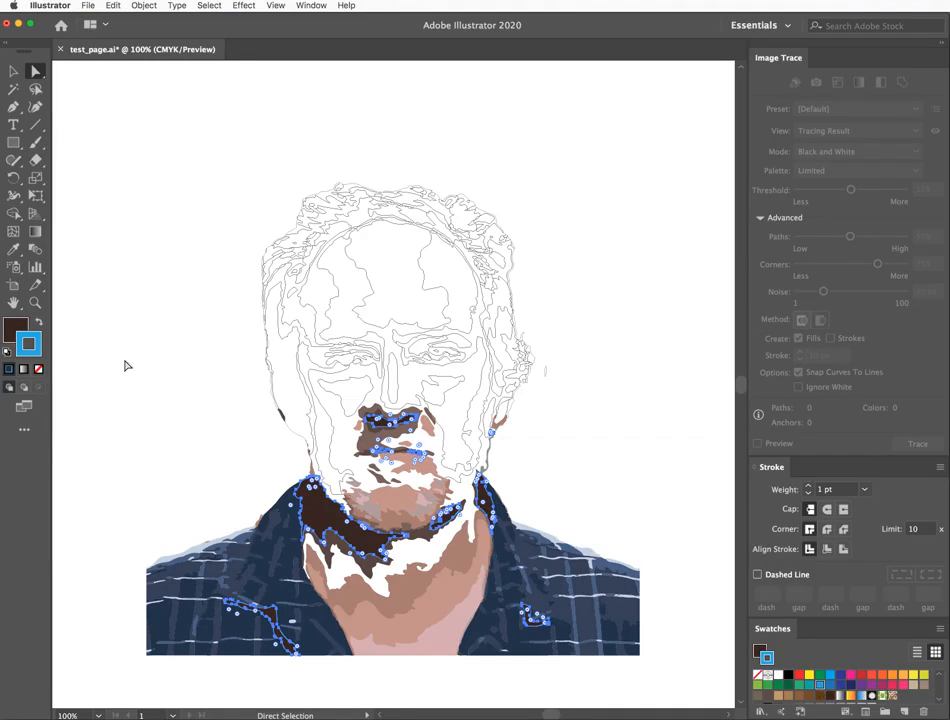
left_click(39, 322)
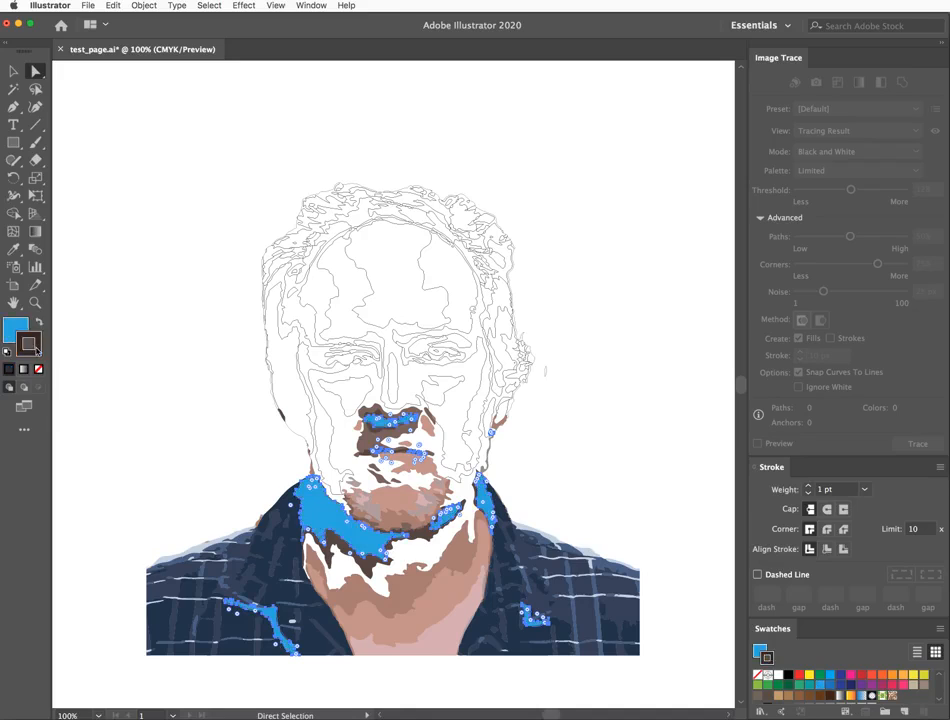
left_click(38, 369)
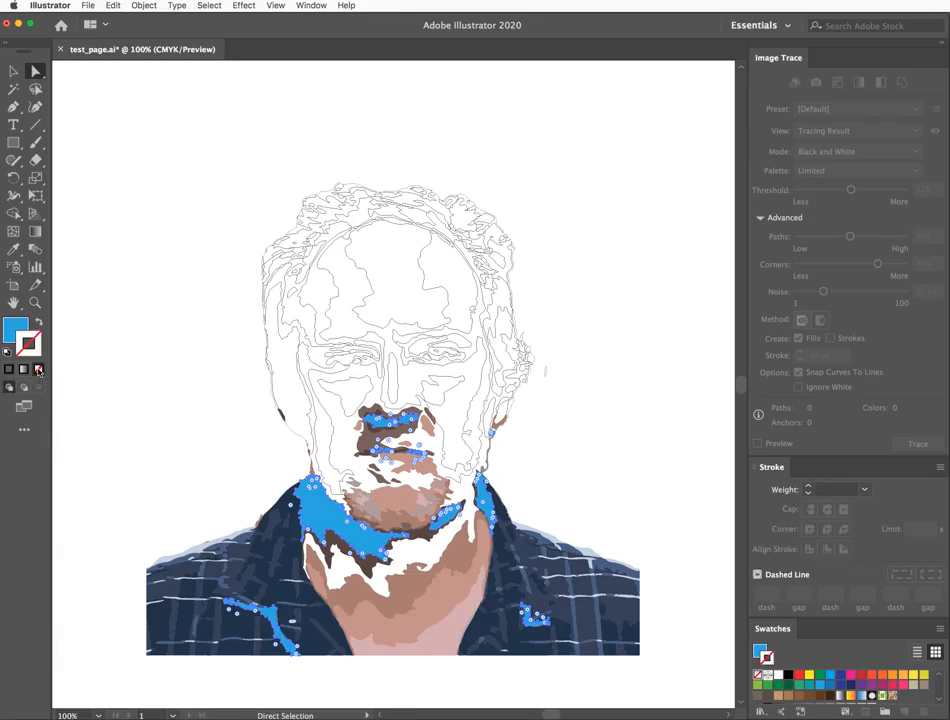
left_click(619, 213)
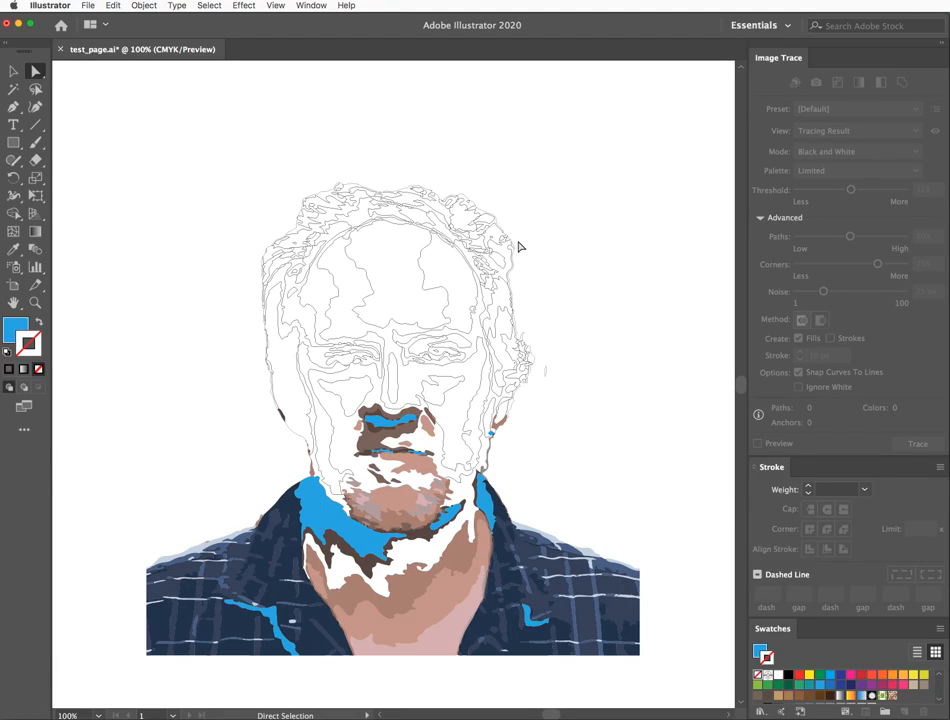
Fill four outlined hair shapes along the right side of the head with bright pink and no stroke.
left_click(35, 302)
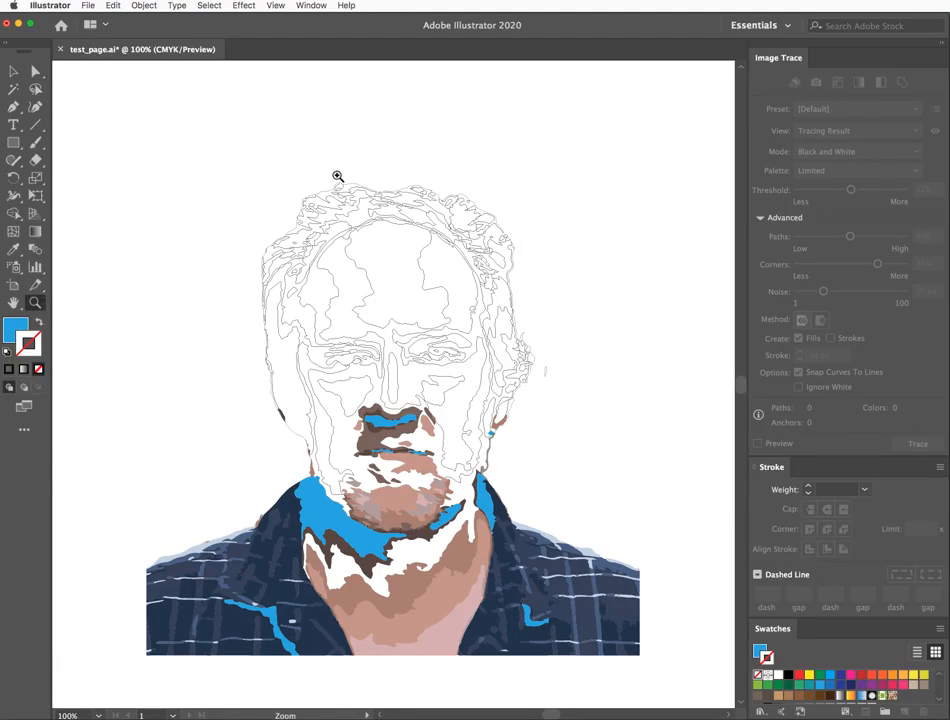
left_click_drag(284, 175, 575, 413)
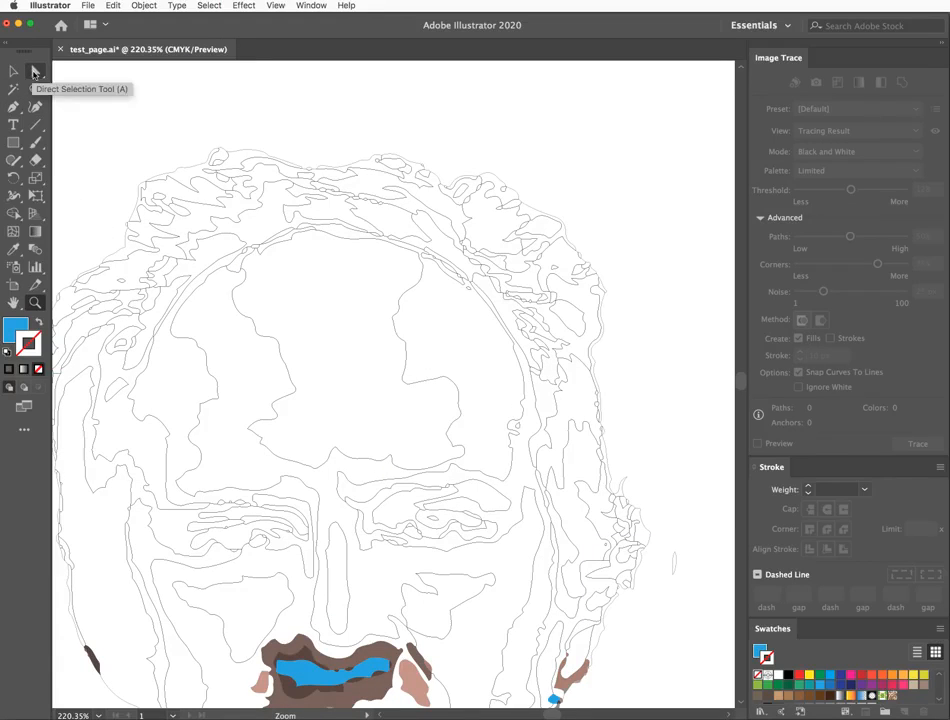
left_click(35, 71)
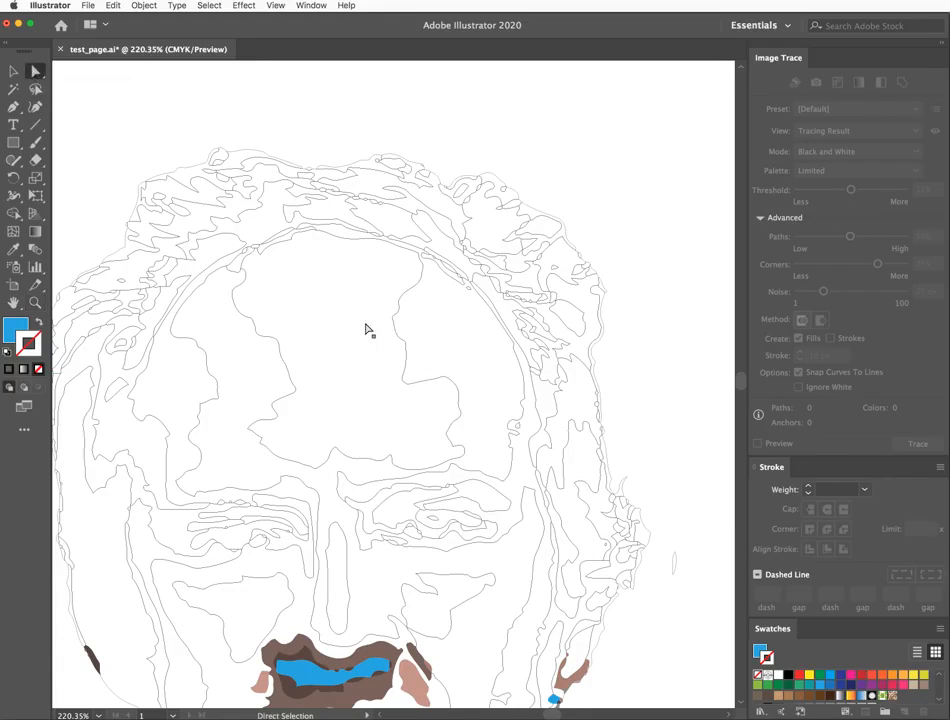
left_click(566, 279)
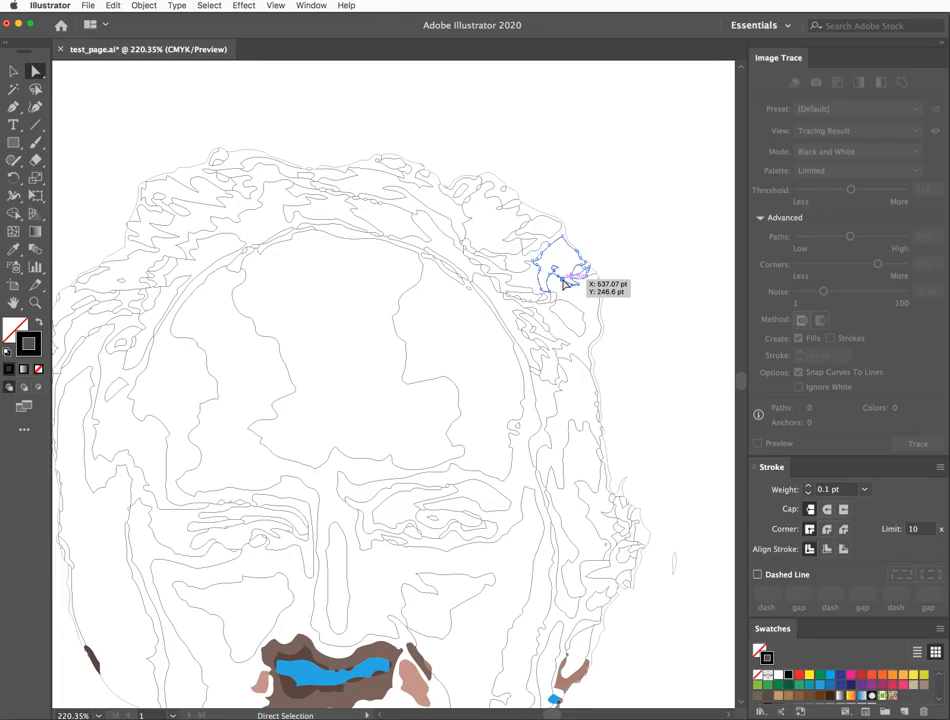
left_click(560, 403, "shift")
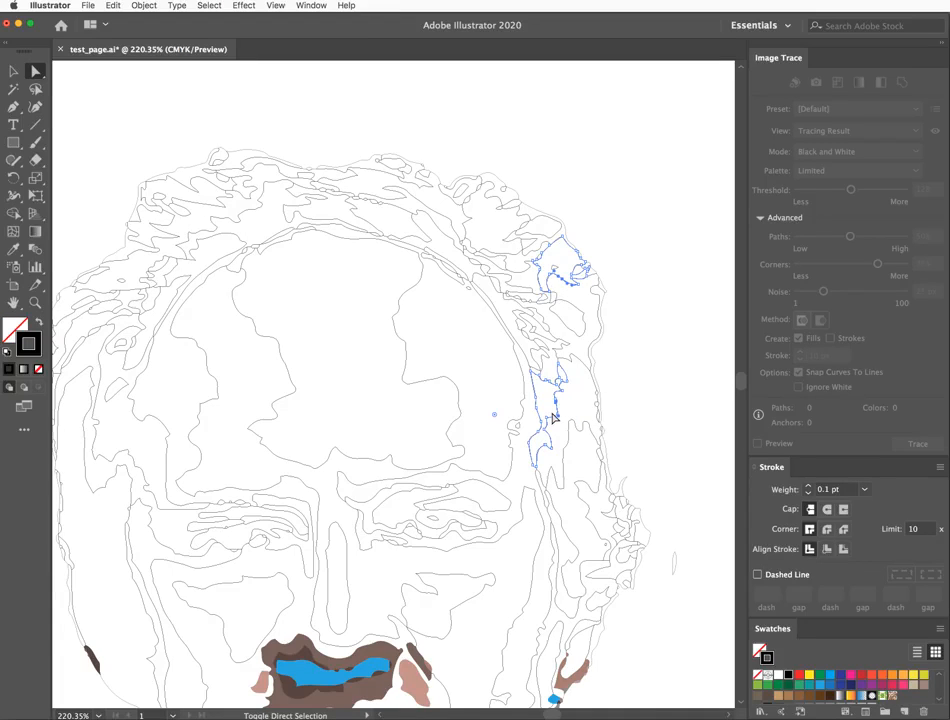
left_click(589, 508, "shift")
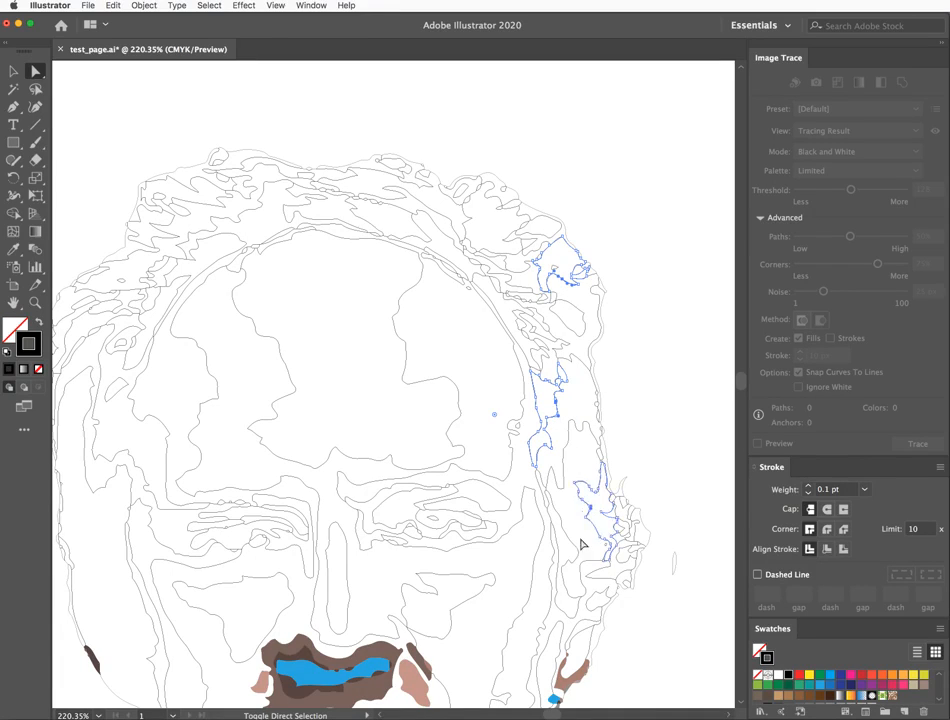
left_click(573, 549, "shift")
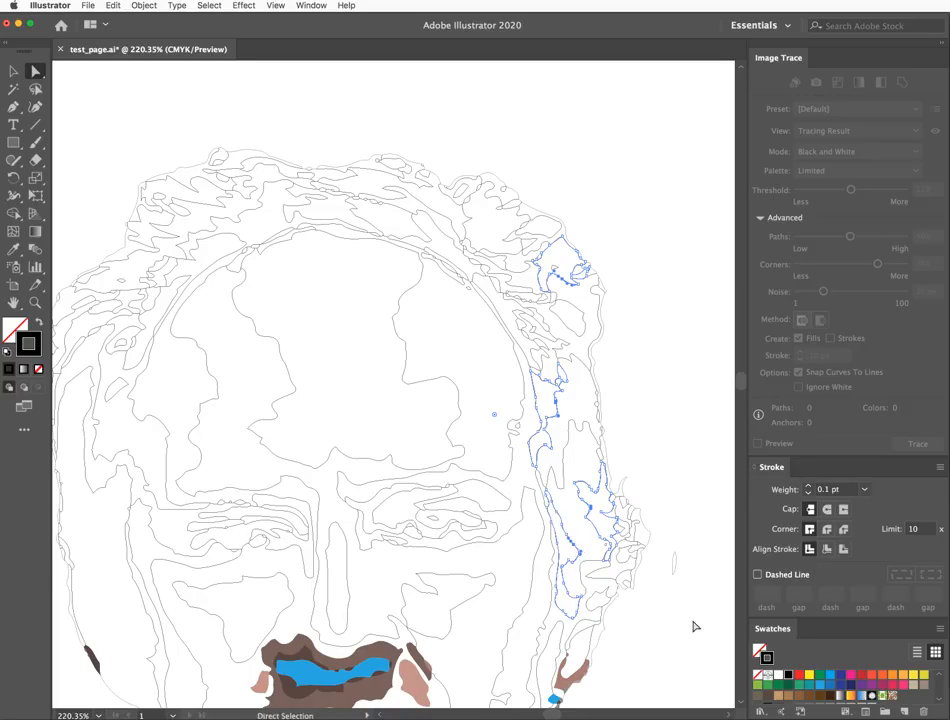
left_click(848, 676)
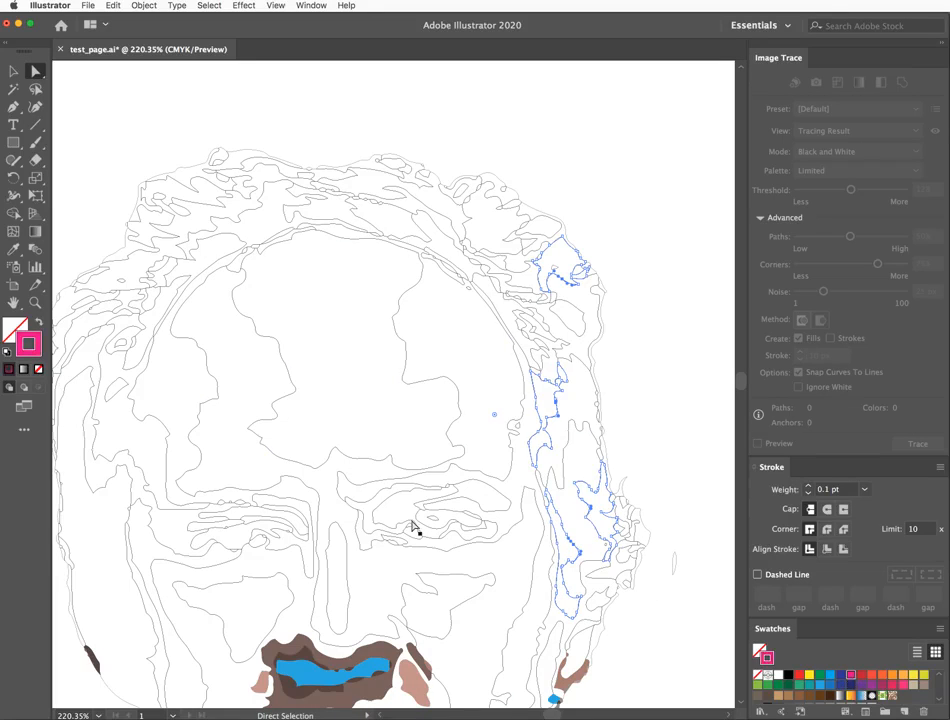
left_click(40, 326)
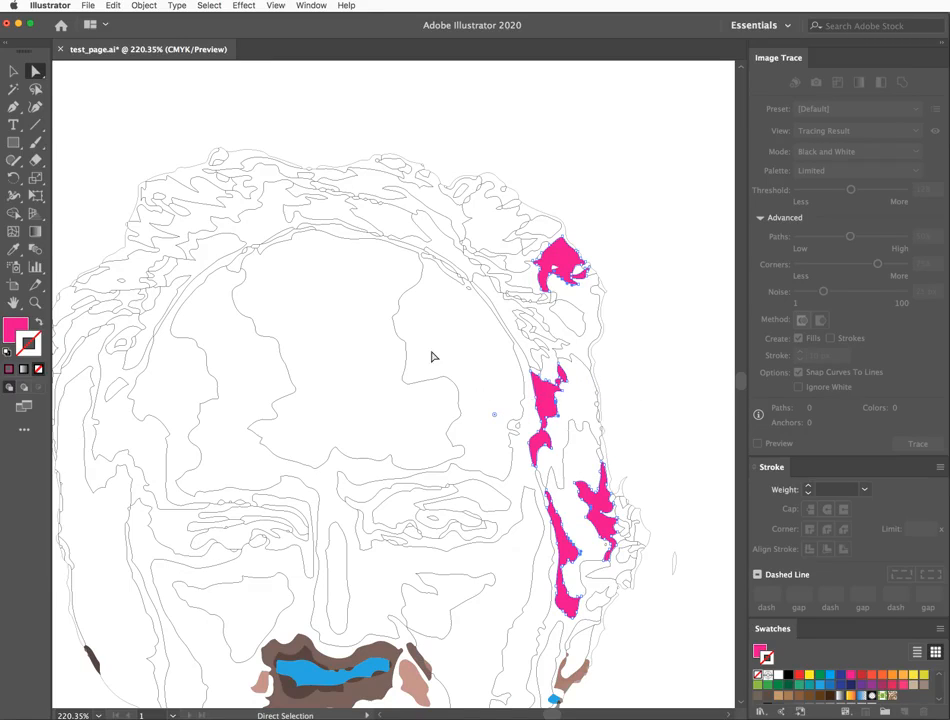
left_click(662, 331)
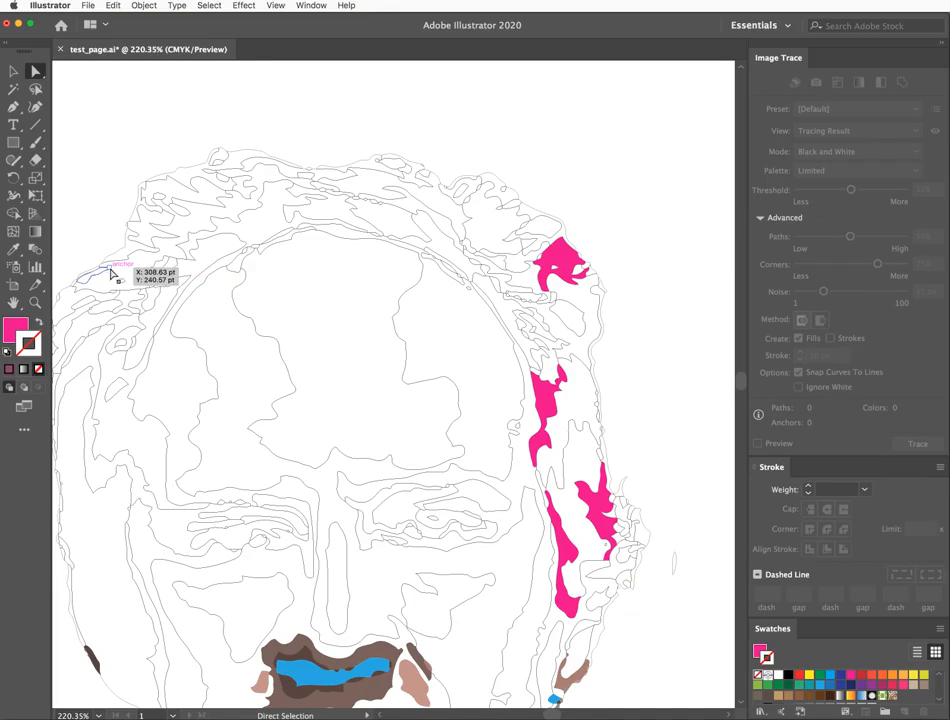
Delete the outline points across the left side of the forehead and adjoining hairline, and deselect the remaining paths.
left_click_drag(124, 272, 296, 364)
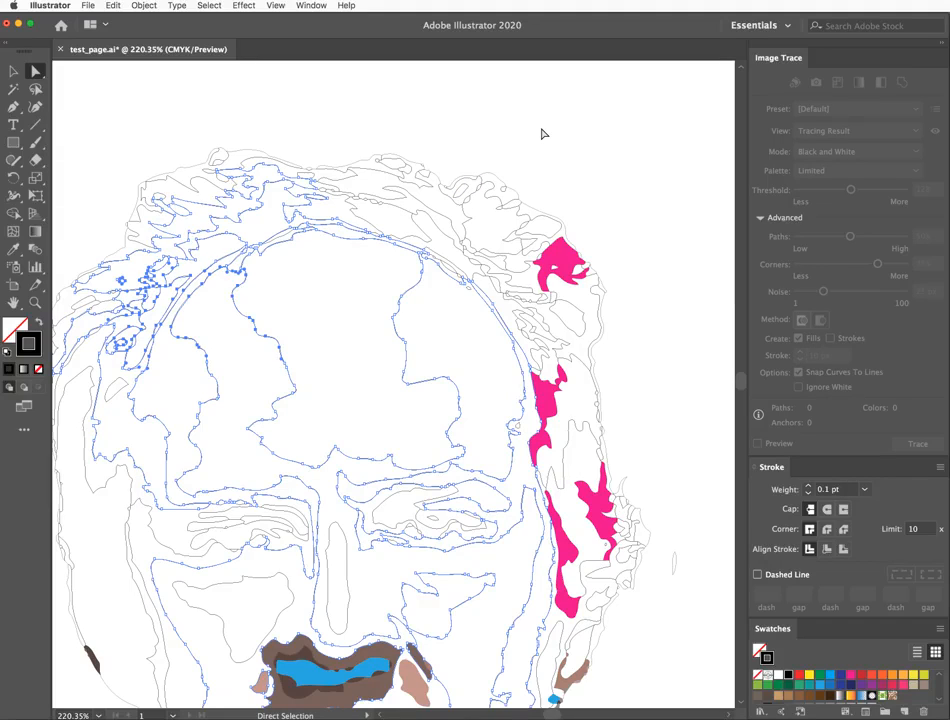
key("Delete")
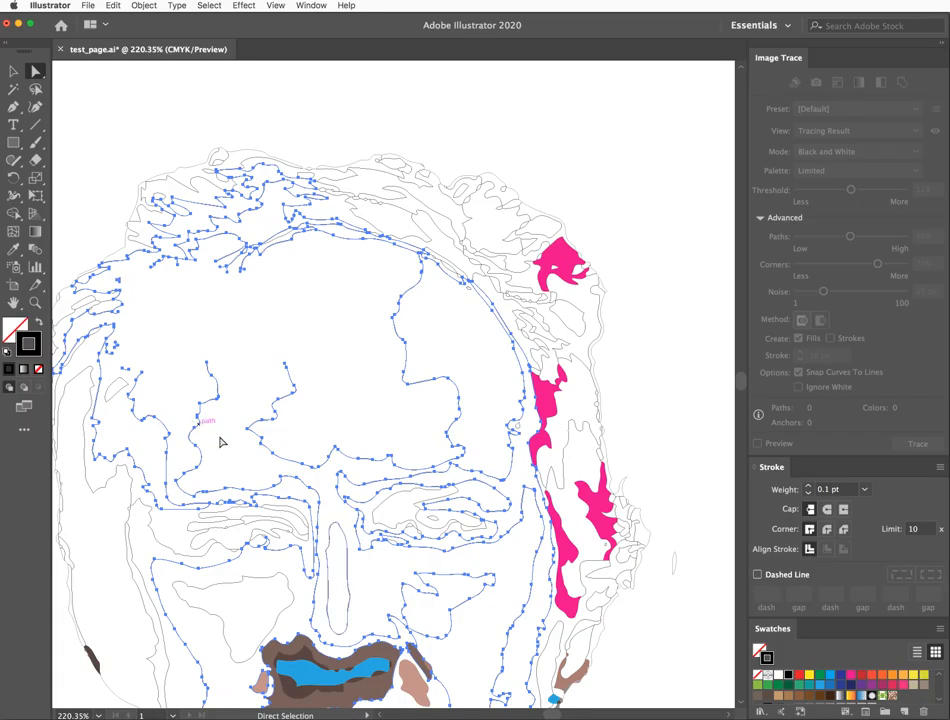
left_click(621, 184)
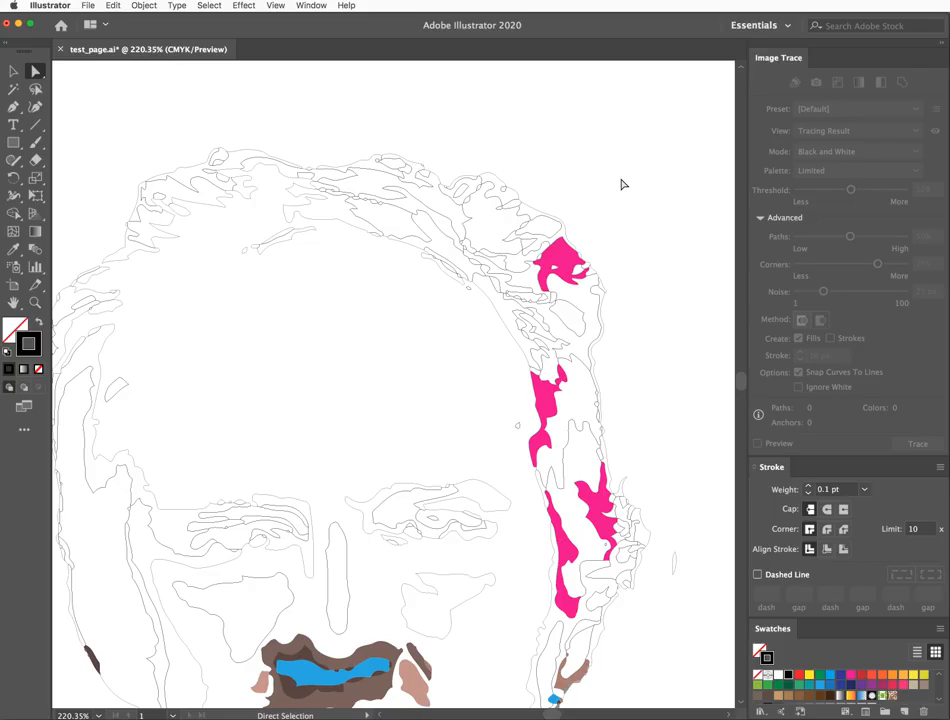
key("v")
key("a")
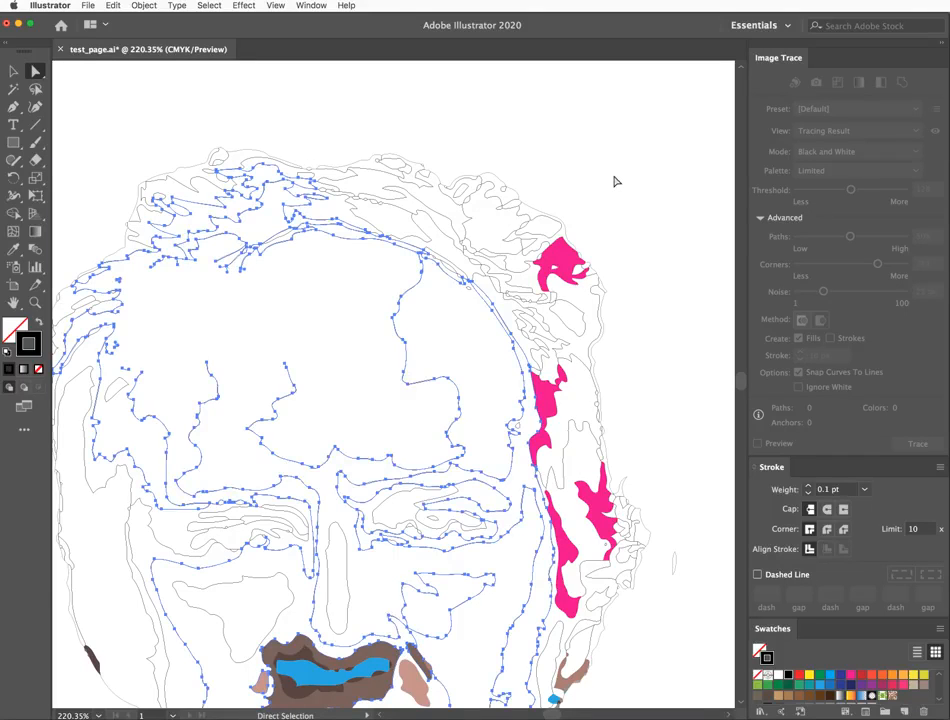
Delete the outline points across the left cheek below the eye and a segment of the hair path at the left temple.
key("space")
left_click_drag(281, 342, 409, 223)
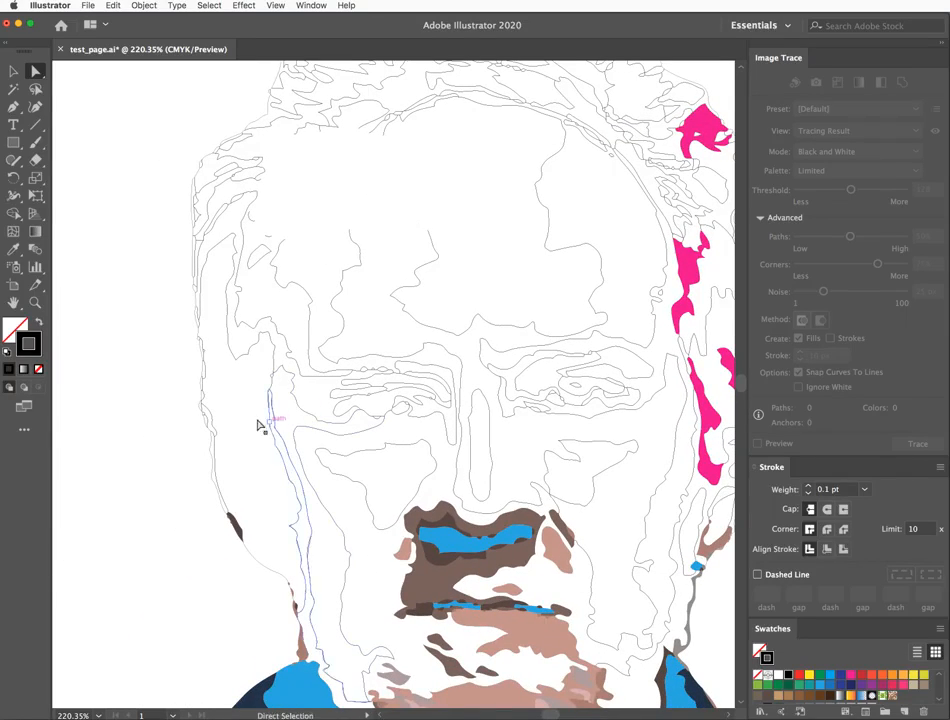
left_click_drag(258, 451, 350, 458)
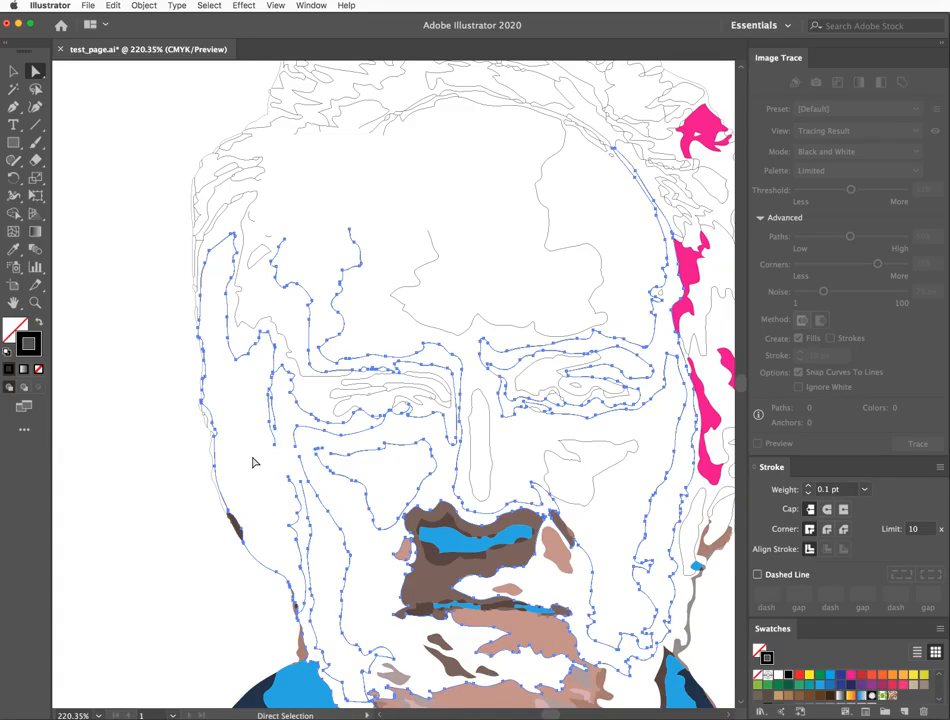
left_click(178, 235)
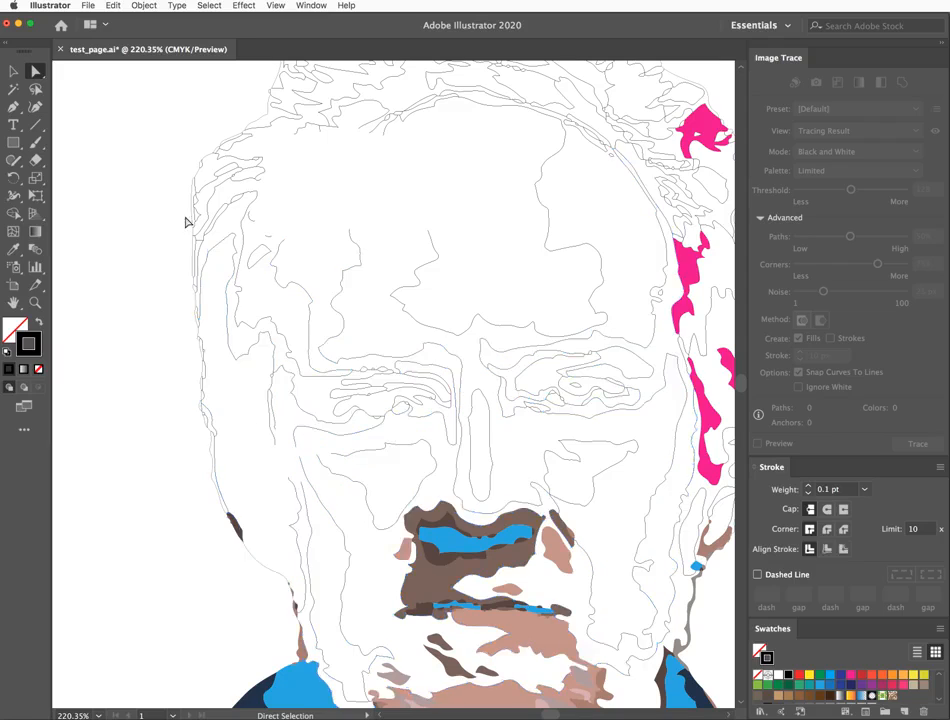
left_click(207, 193)
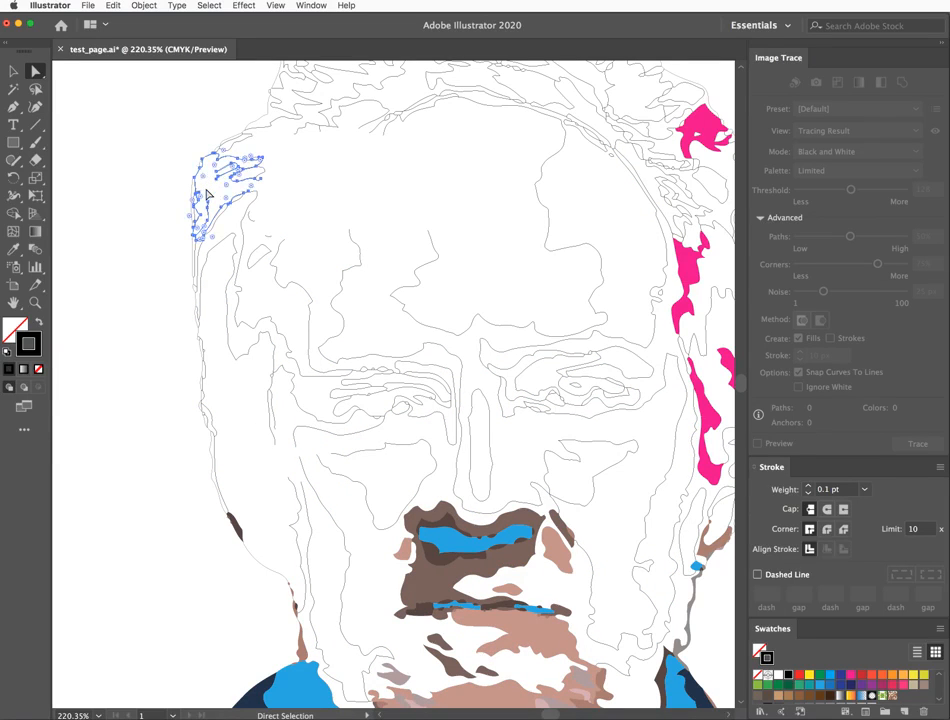
left_click(110, 146)
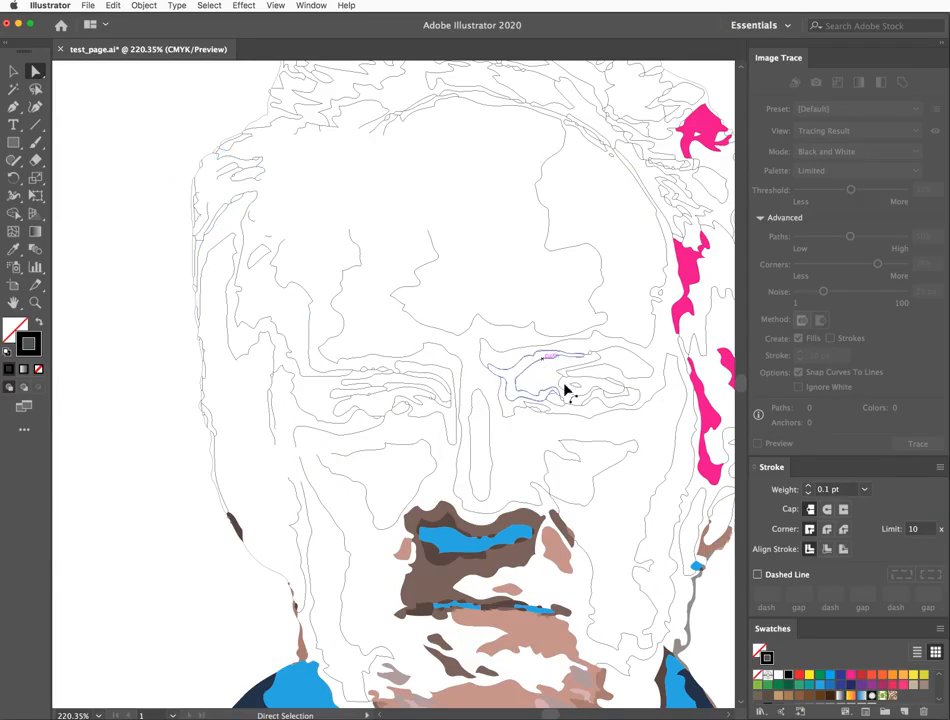
Move the light pink shape at the base of the neck sideways so it overlaps the plaid shirt.
left_click_drag(568, 416, 471, 225)
left_click_drag(445, 613, 208, 278)
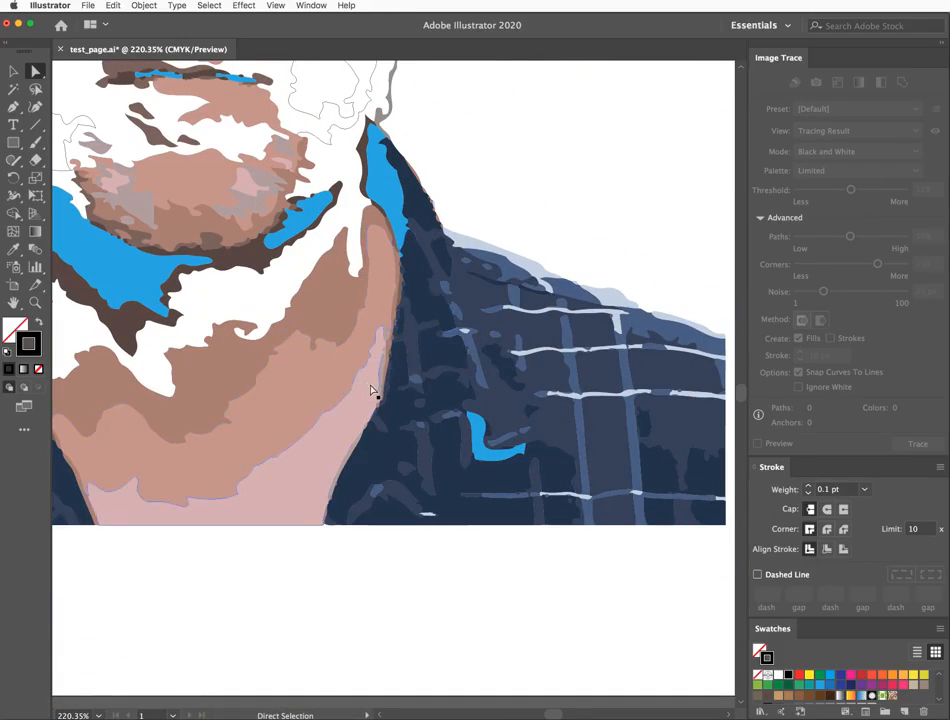
left_click_drag(368, 392, 500, 442)
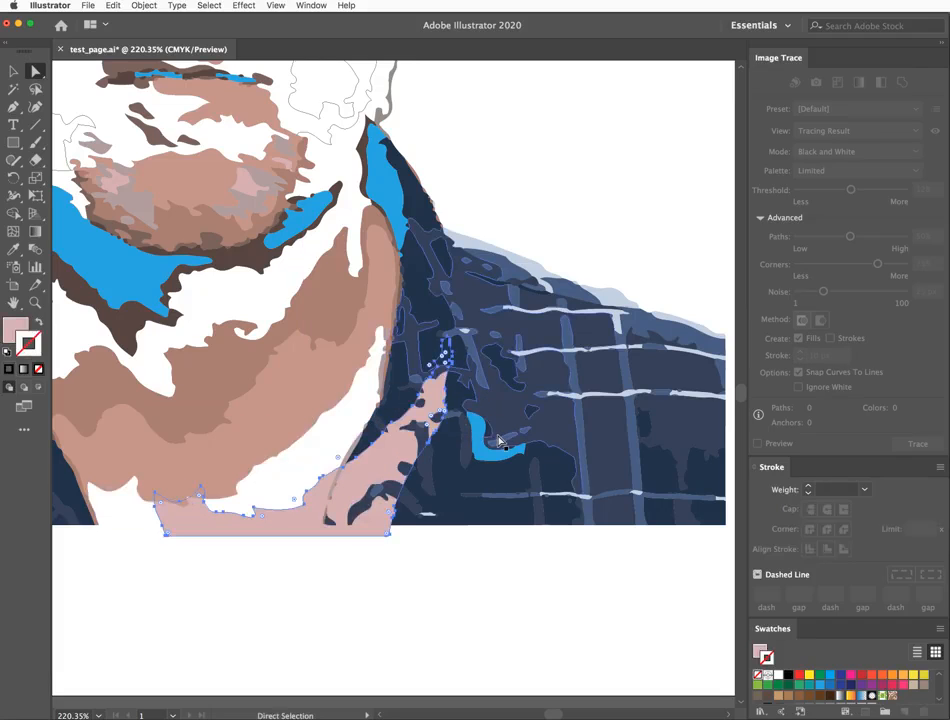
Undo the light pink neck shape's move, and delete the paths that cross from the neck's right edge into the shirt front.
key("super+z")
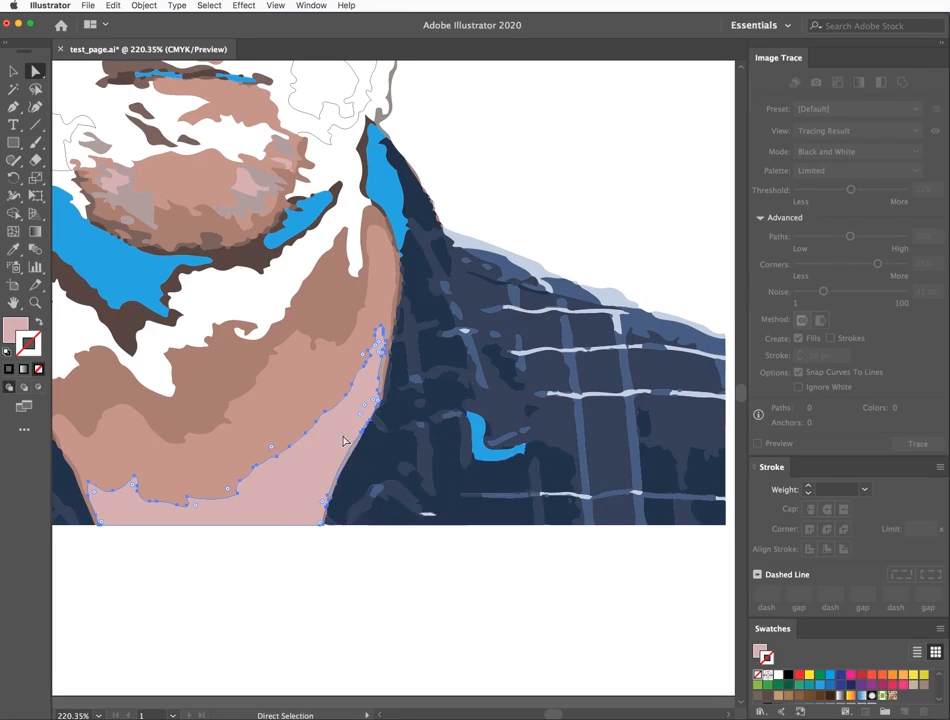
key("super")
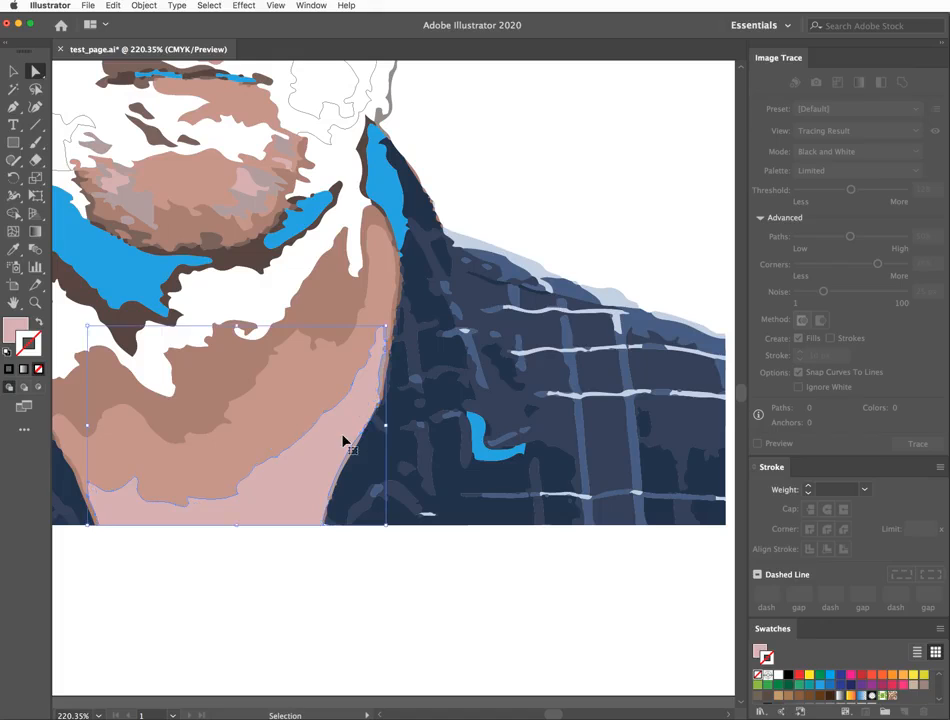
key("super+y")
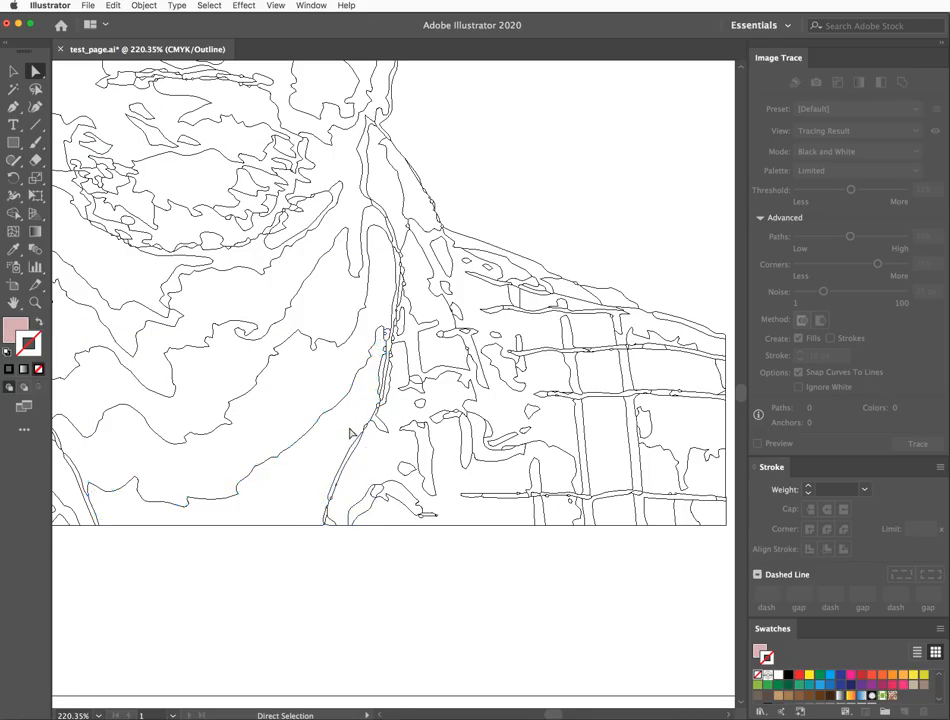
left_click_drag(355, 425, 490, 428)
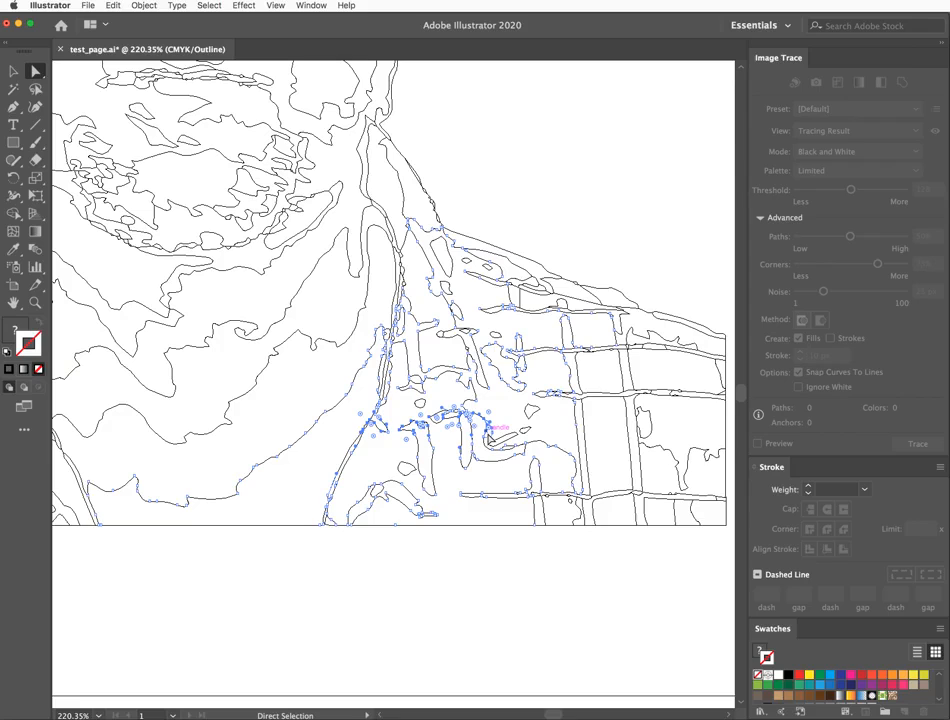
key("super")
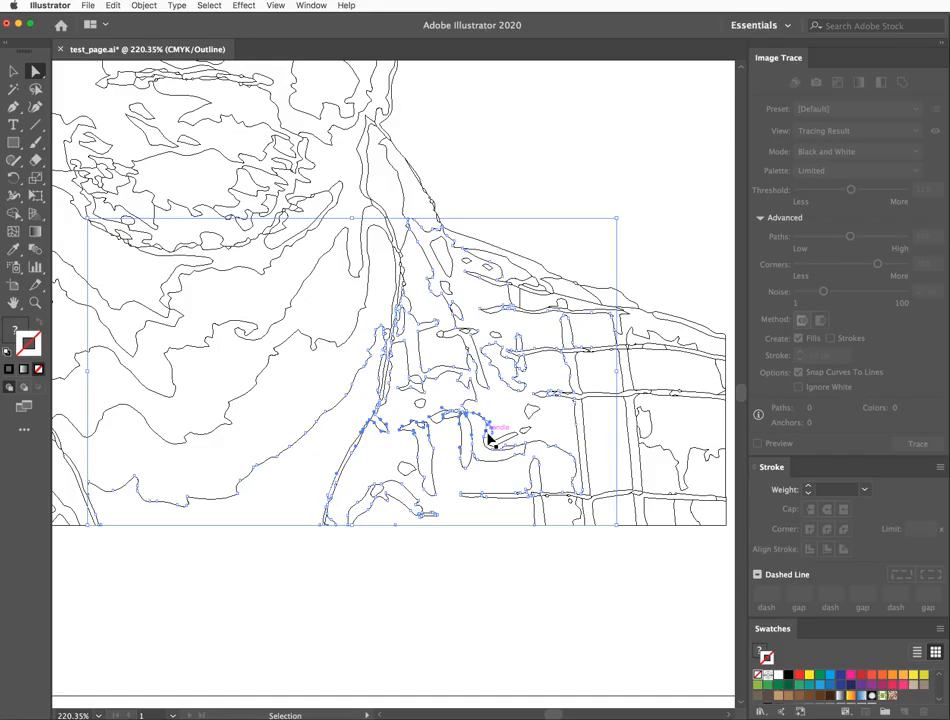
key("super+y")
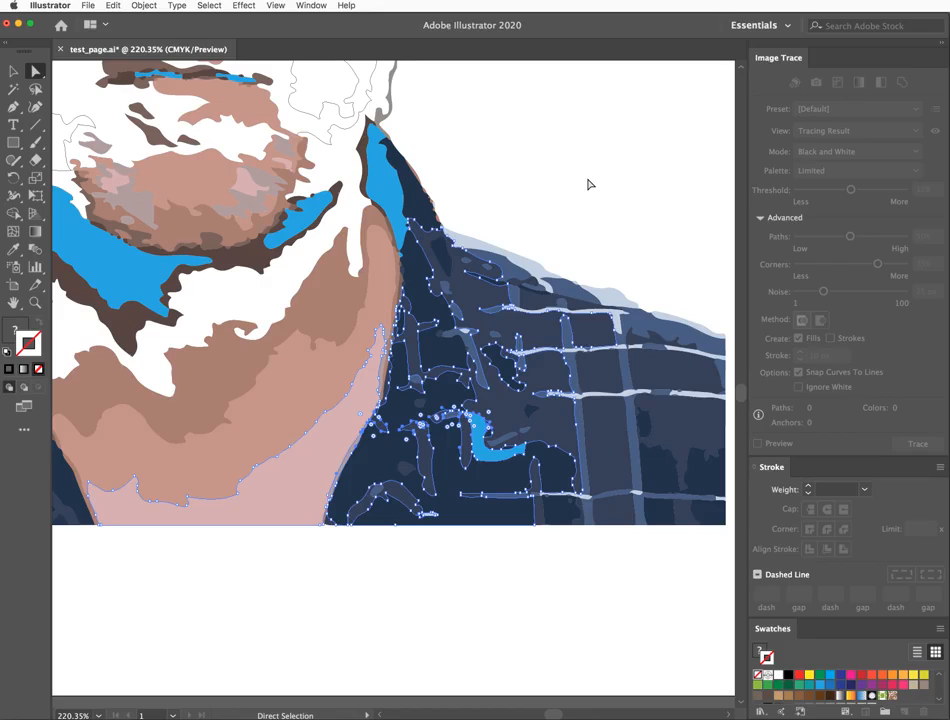
key("Delete")
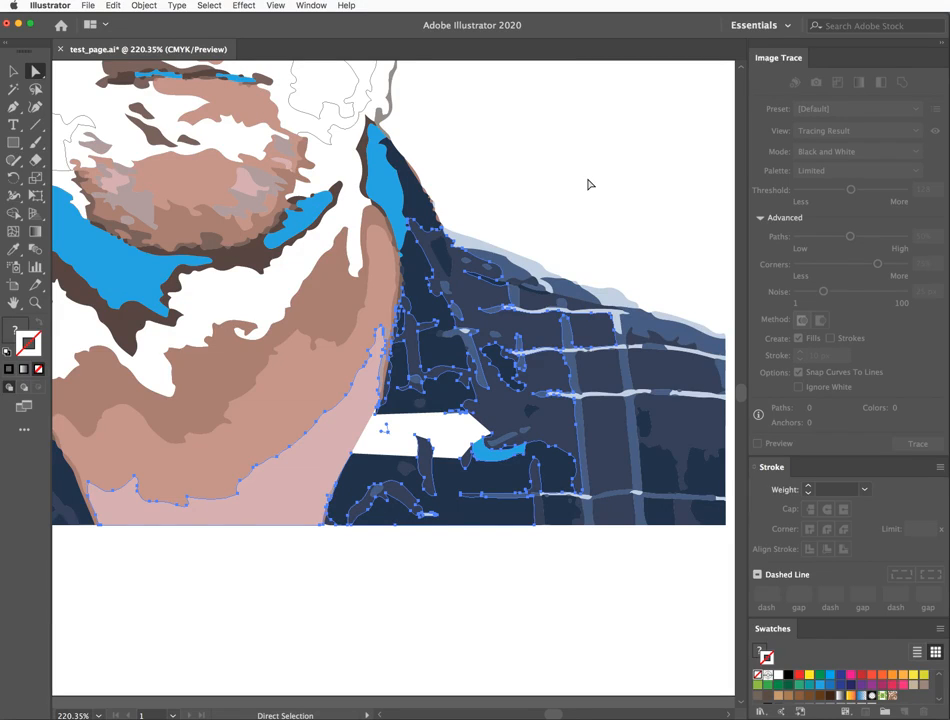
key("Delete")
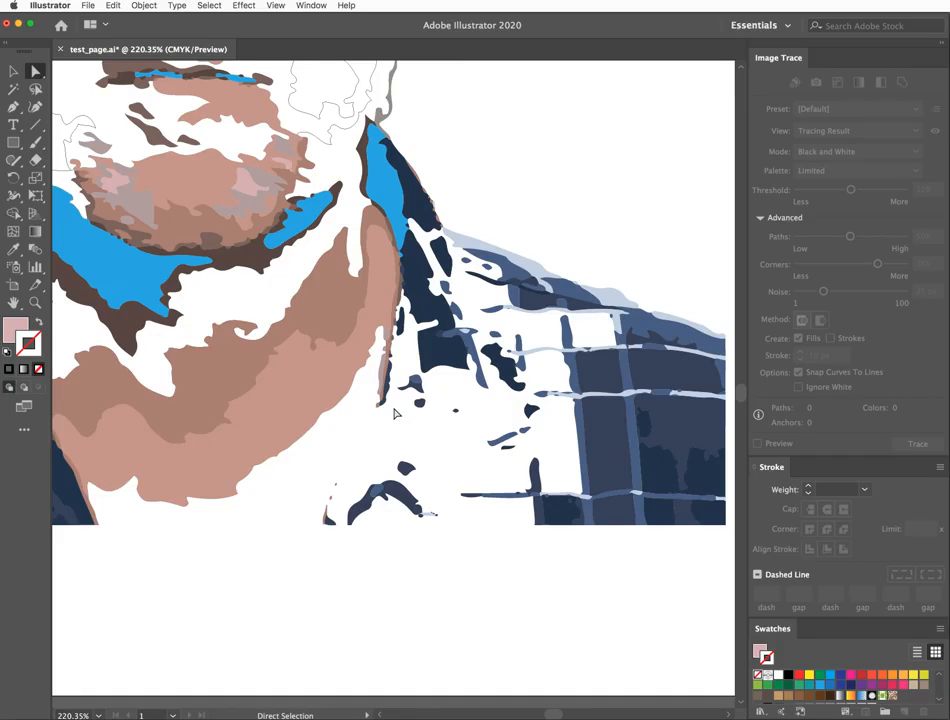
Set the stroke of the outline paths around the left temple and eye to CMYK Magenta, and deselect them.
scroll(395, 413, "down", 5)
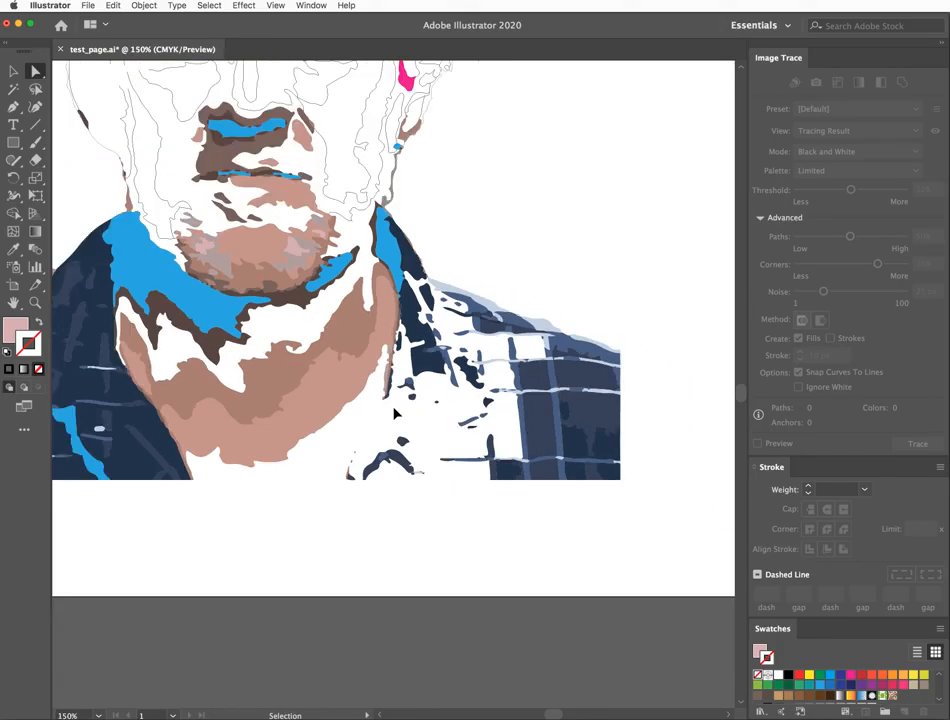
scroll(395, 413, "down", 1)
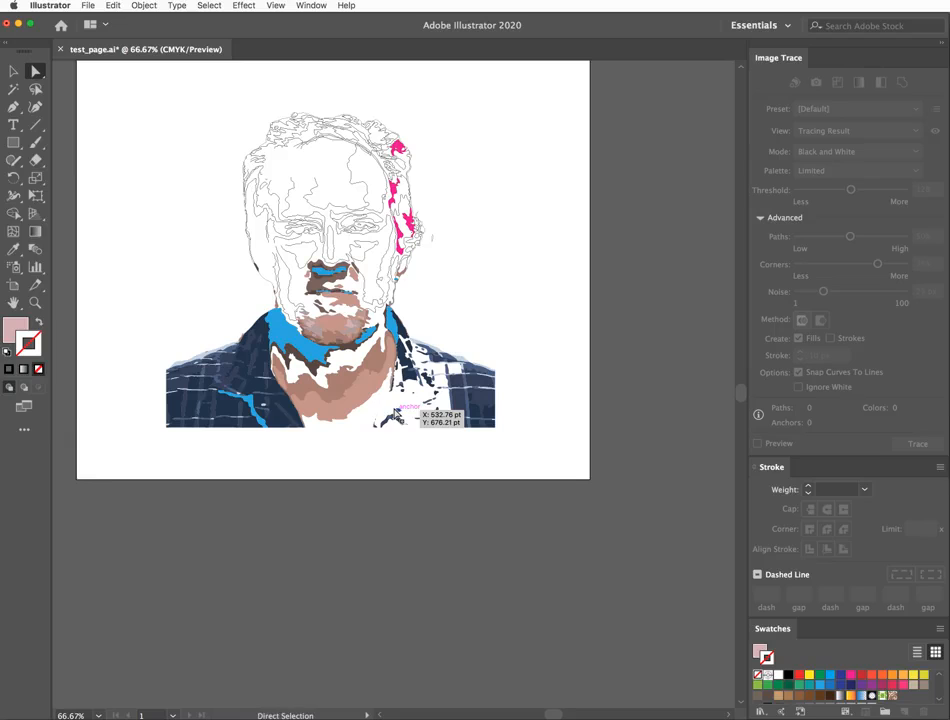
scroll(360, 377, "up", 3)
scroll(360, 377, "left", 3)
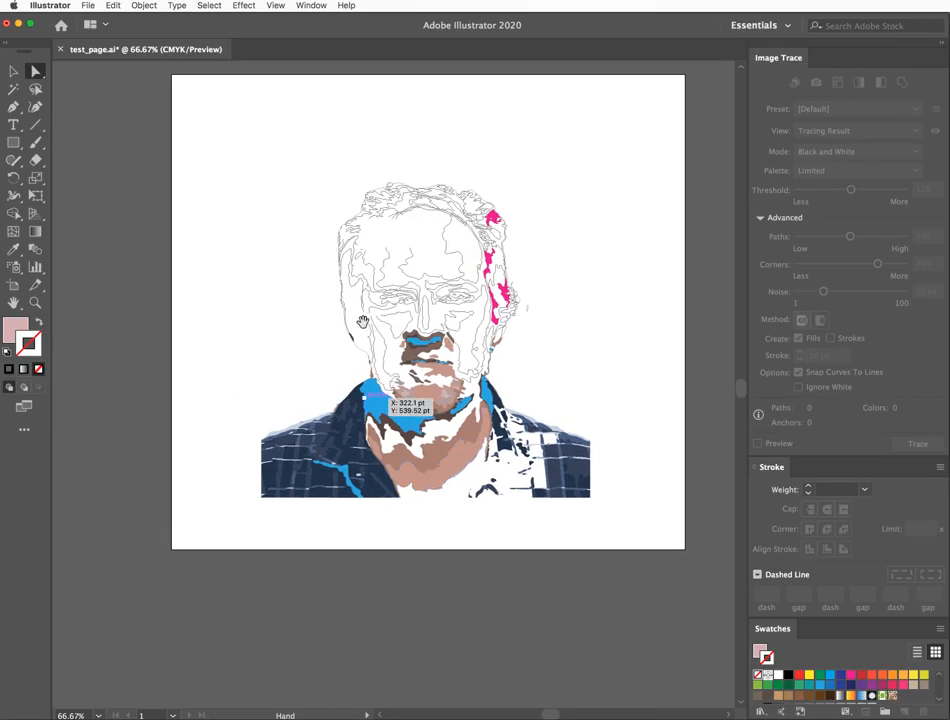
left_click_drag(326, 267, 404, 331)
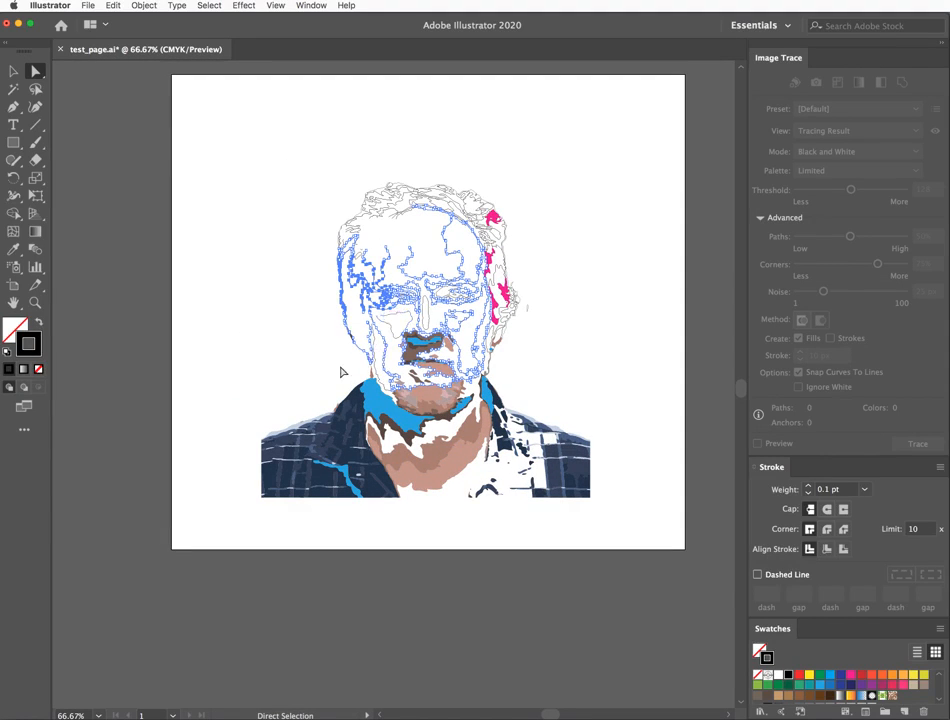
key("super+=")
key("super+=")
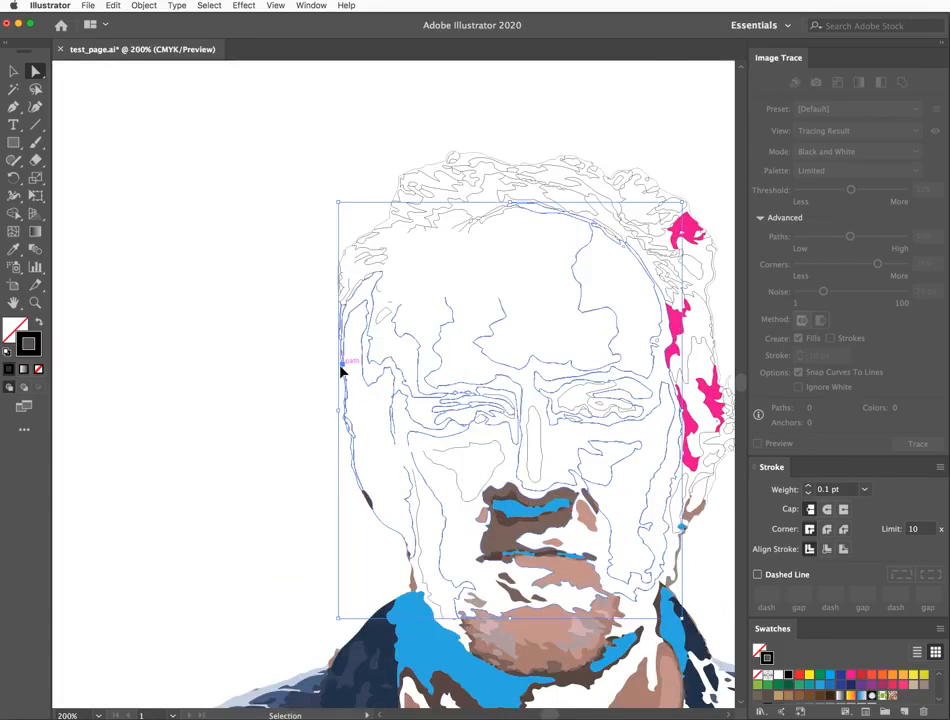
key("space")
left_click_drag(470, 322, 329, 276)
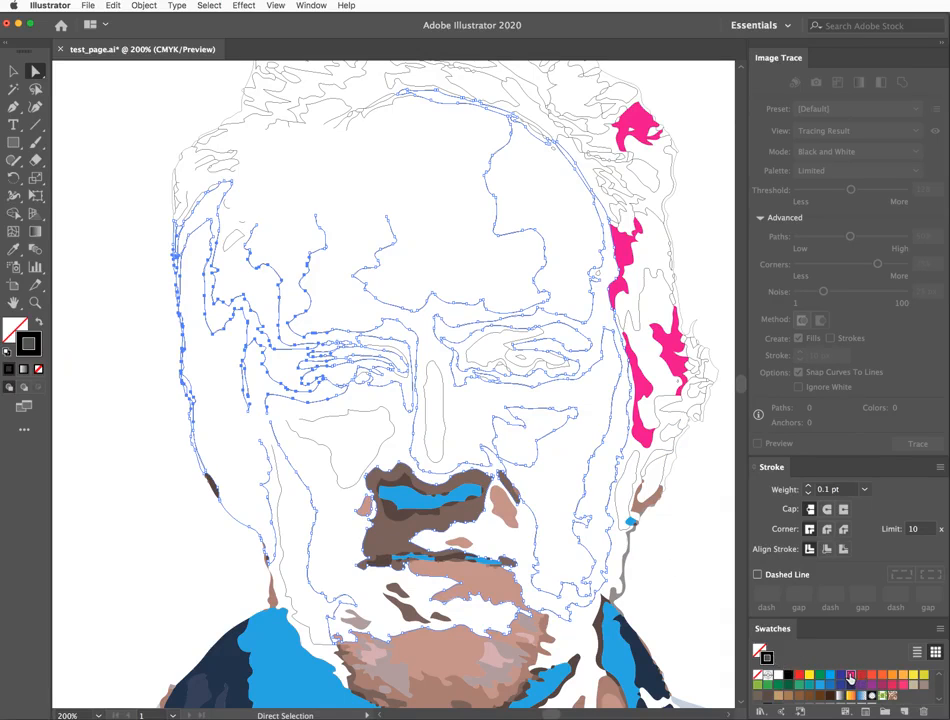
left_click(851, 676)
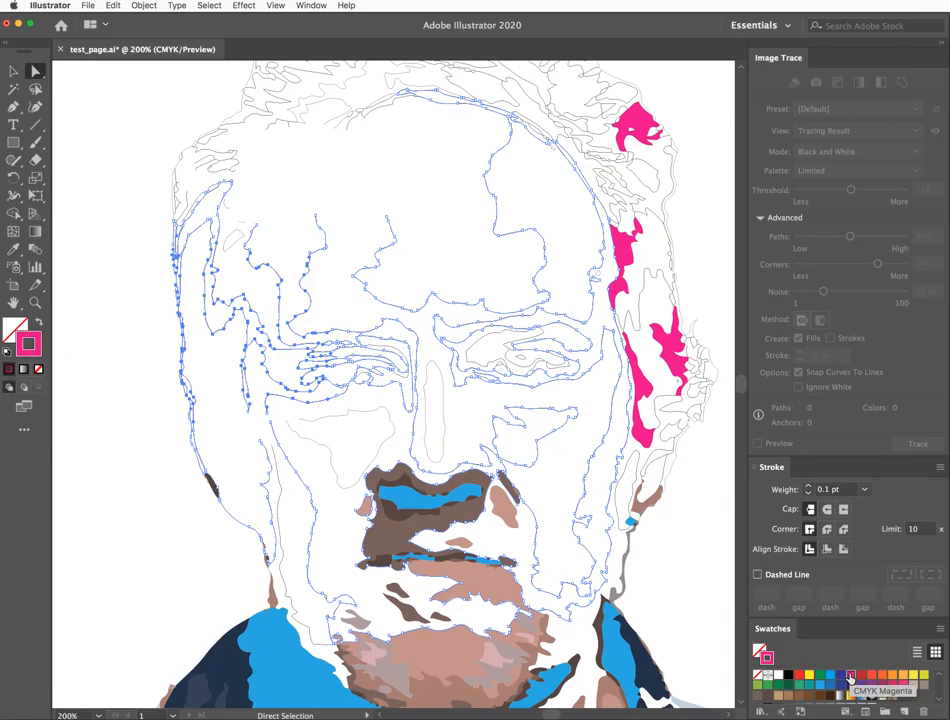
left_click(116, 332)
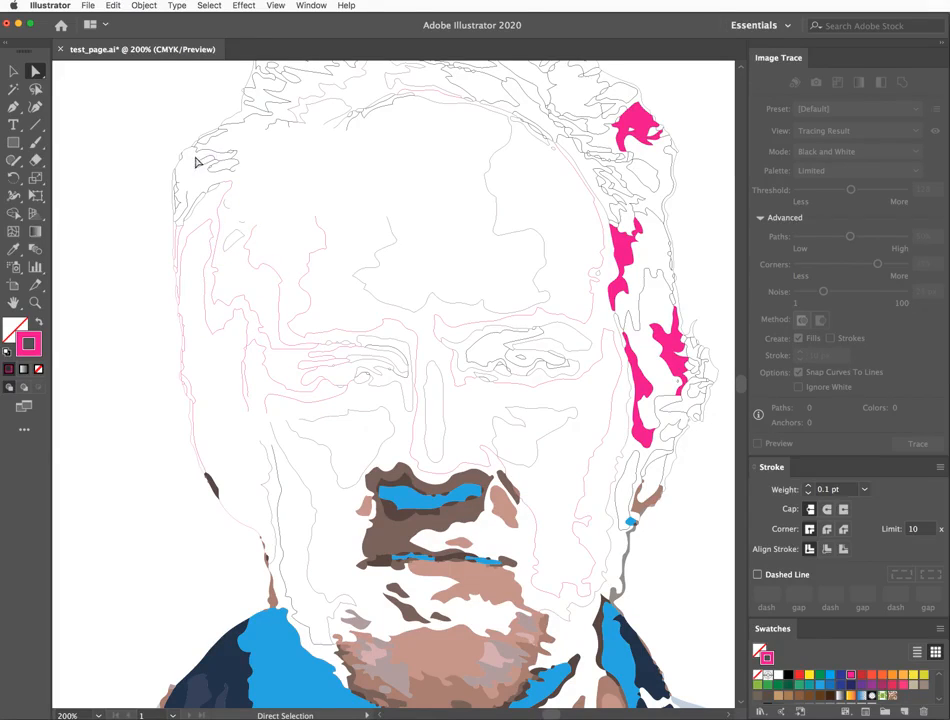
Apply a dashed stroke with a 12 pt dash to the outline paths across the left temple and hairline.
mouse_move(191, 156)
left_mouse_down()
mouse_move(339, 252)
mouse_move(323, 255)
left_mouse_up()
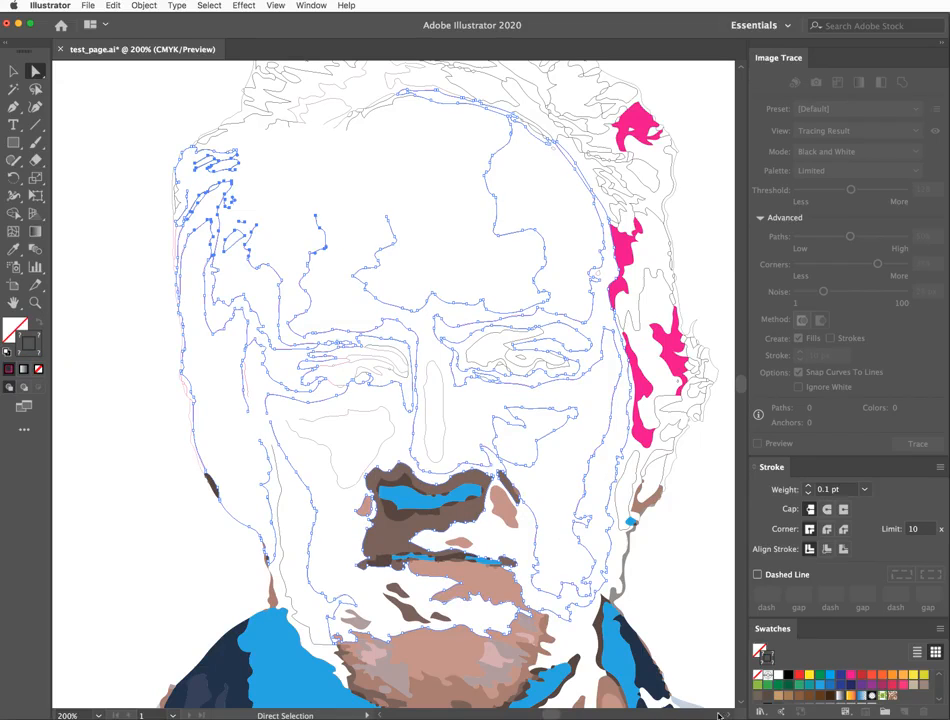
left_click(757, 574)
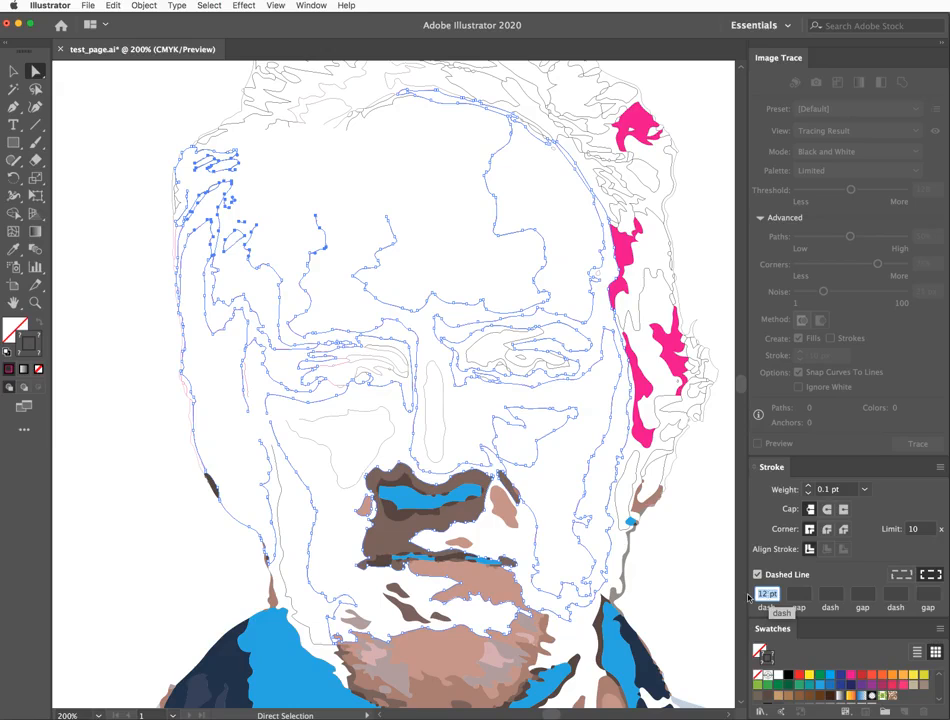
key("Tab")
left_click_drag(767, 583, 760, 578)
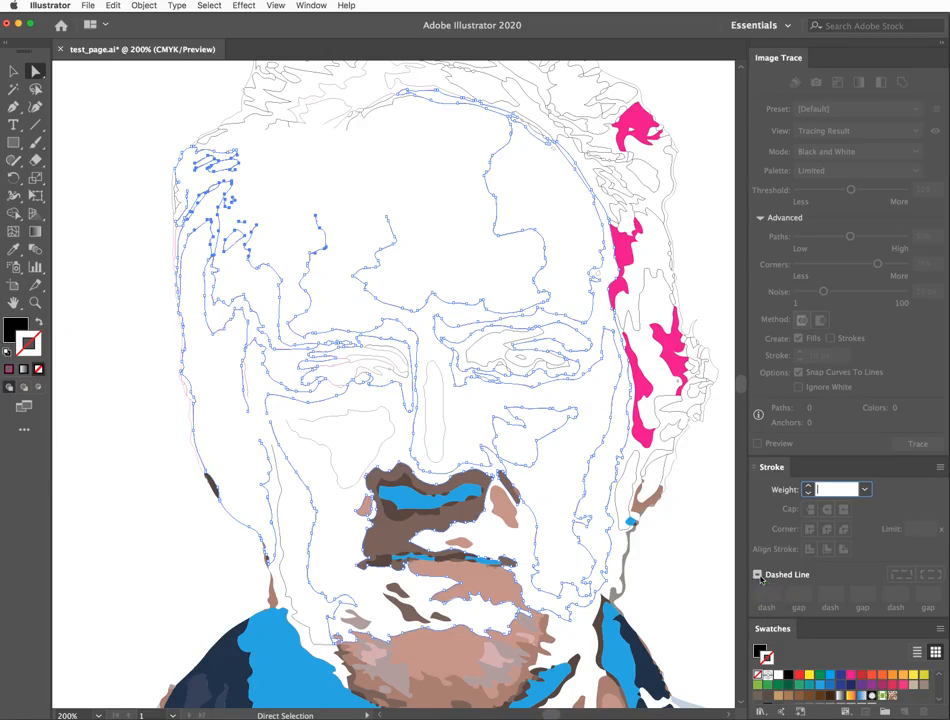
left_click(757, 574)
left_click(762, 594)
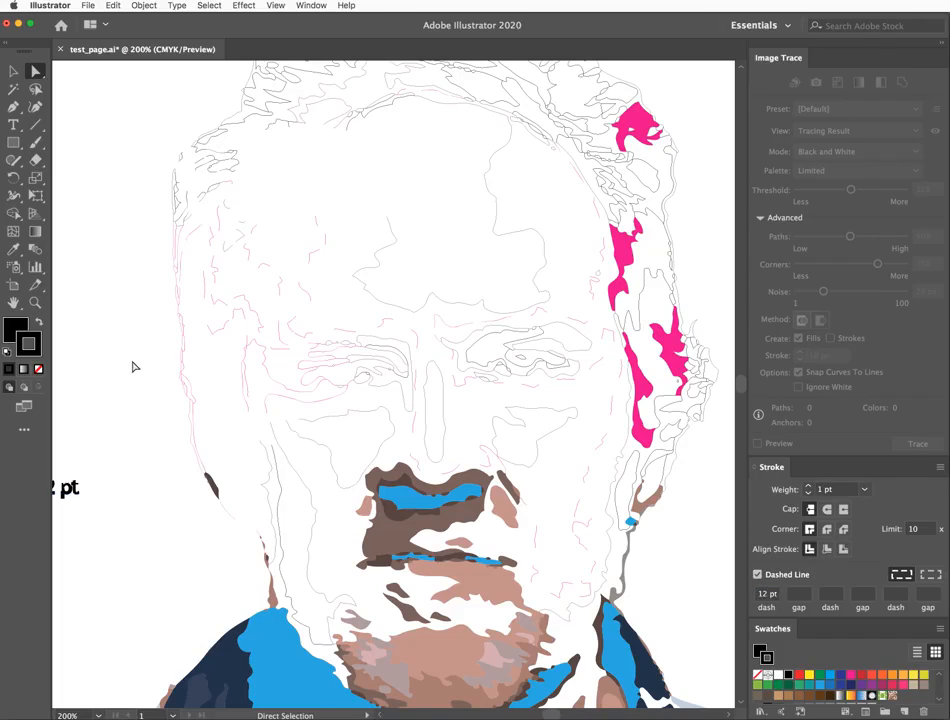
Give the outline paths across the forehead and nose a dashed stroke with a 1 pt dash, and deselect them.
left_click_drag(478, 156, 514, 176)
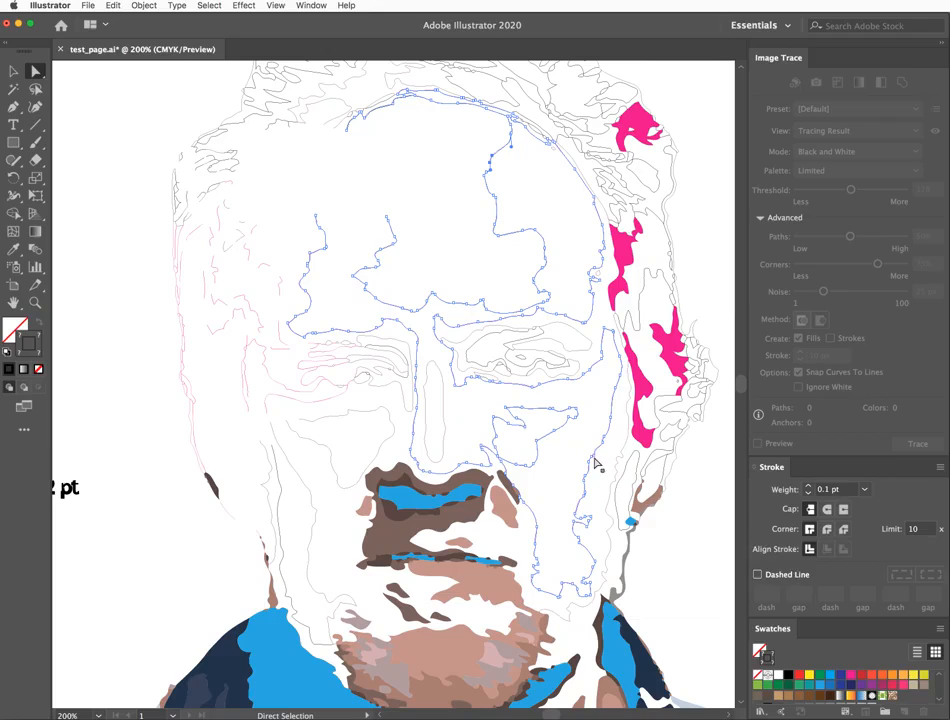
left_click(757, 575)
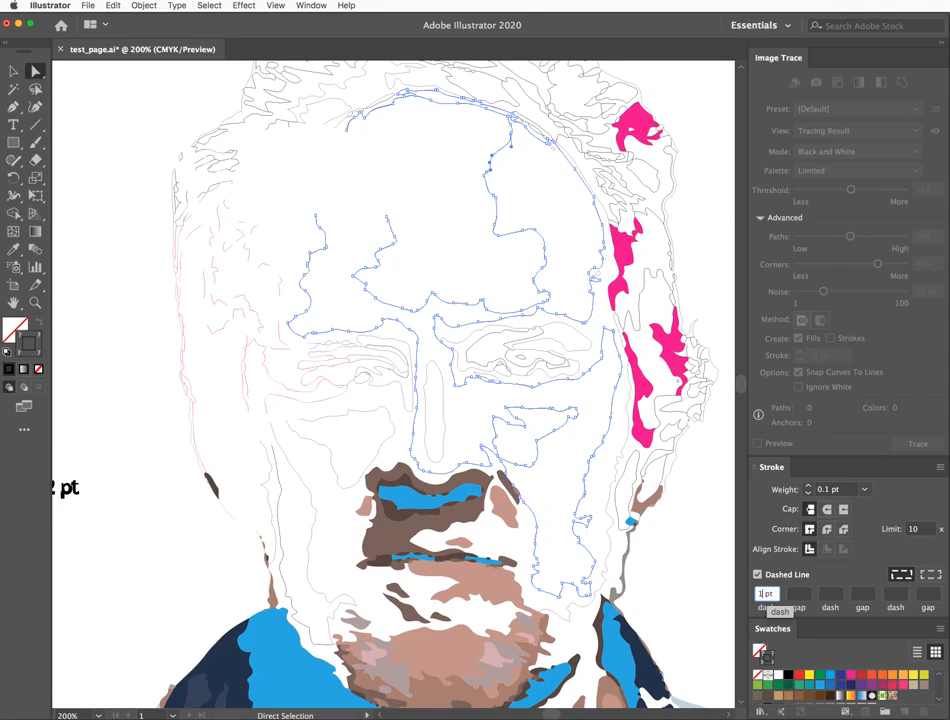
key("Return")
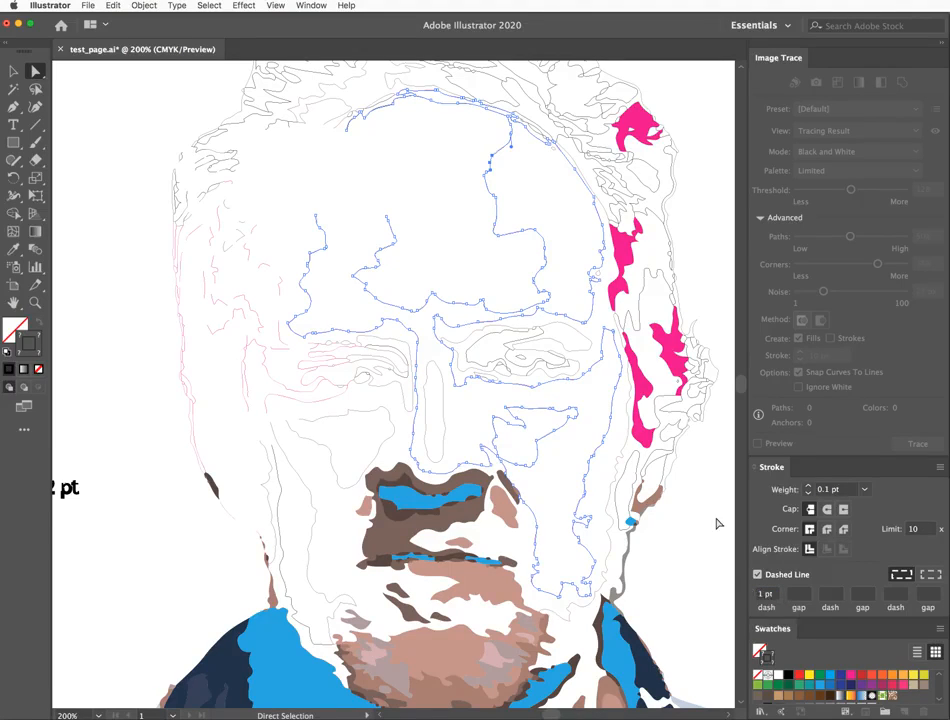
left_click(698, 208)
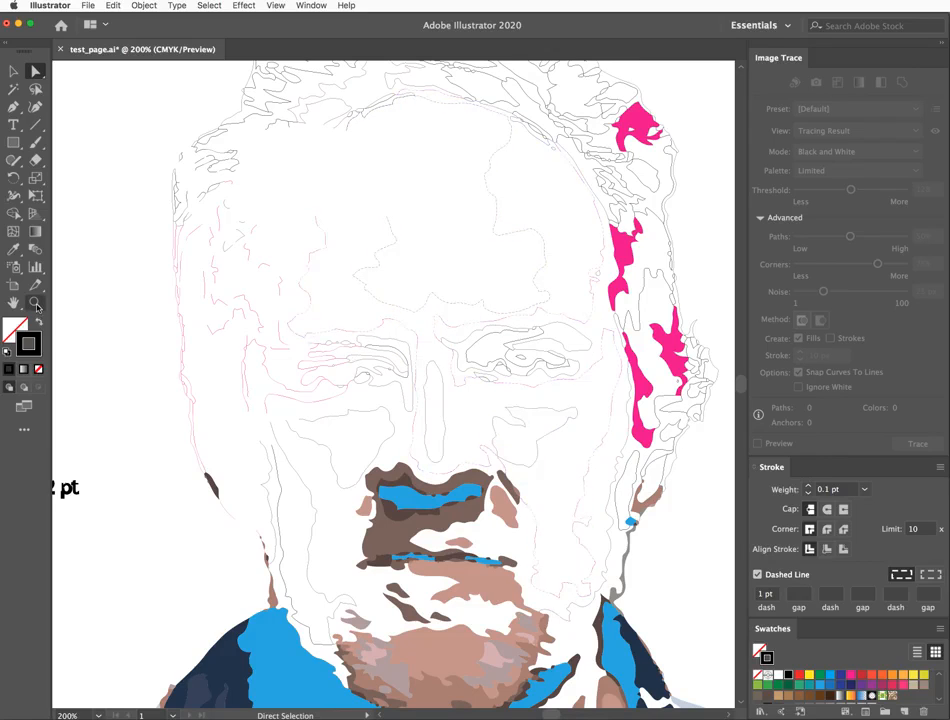
Examine the dashed and solid strokes between the forehead and the left eye up close.
key("z")
left_click_drag(233, 198, 397, 388)
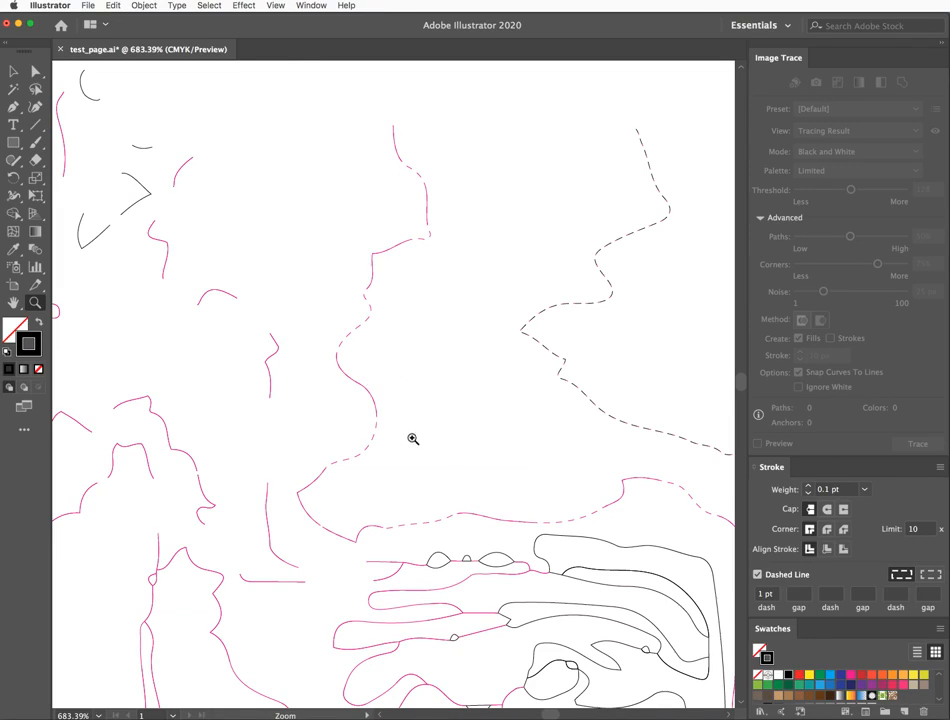
left_click(13, 71)
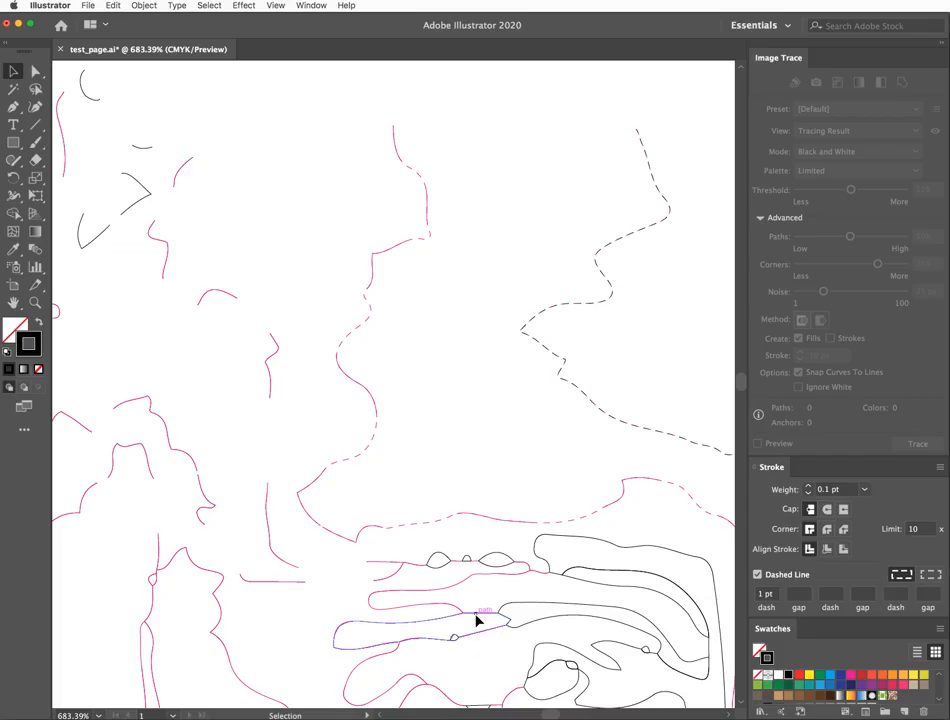
key("super+a")
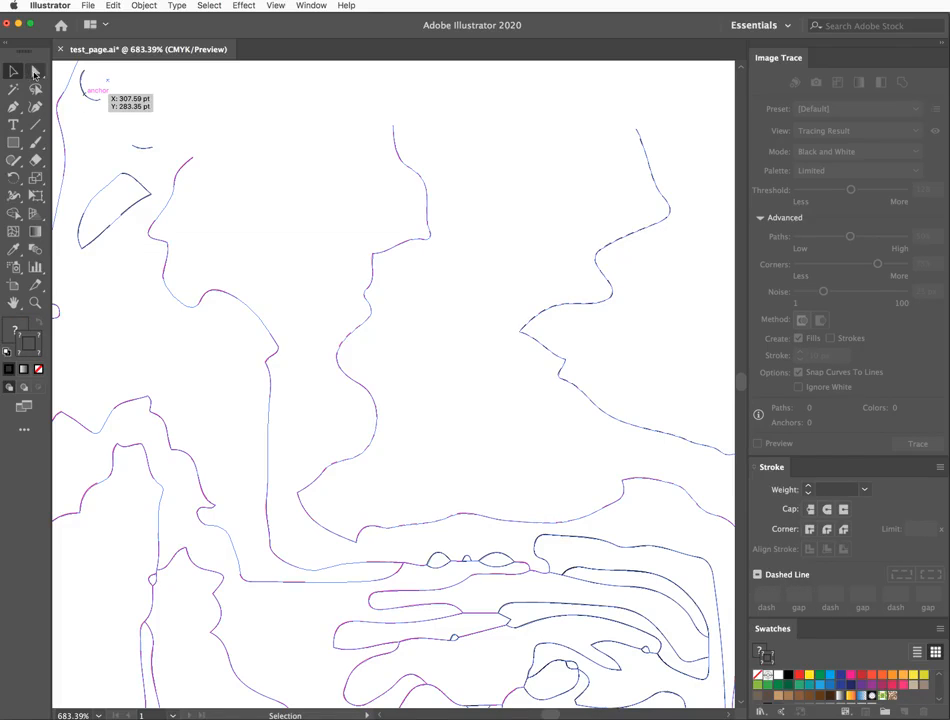
left_click(35, 71)
left_click(424, 350)
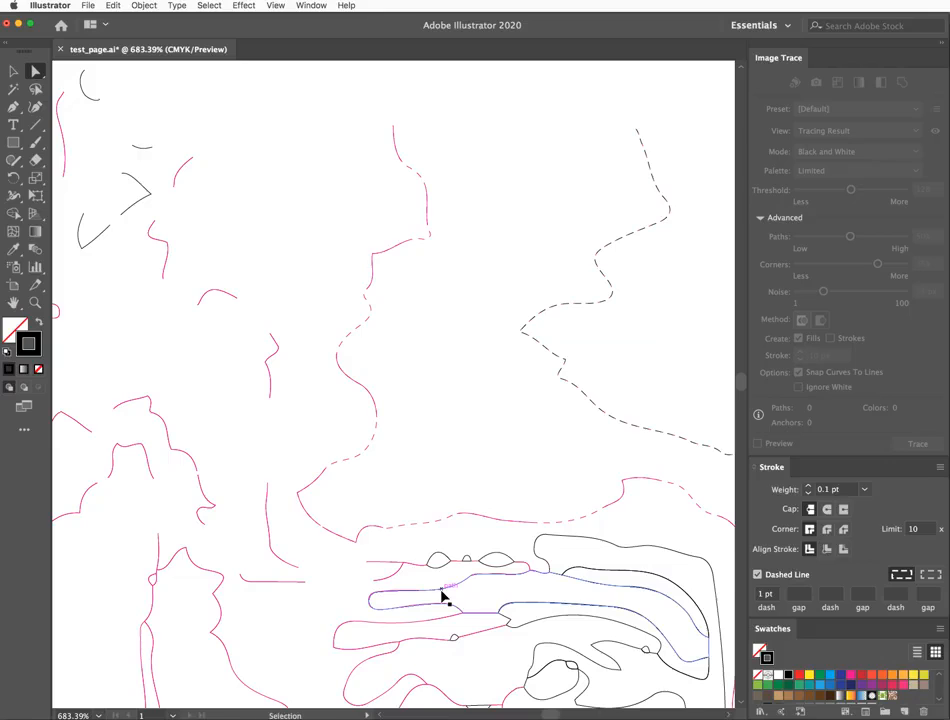
Try bending a segment of the long narrow path above the left eye in outline view, and undo the change.
key("super+y")
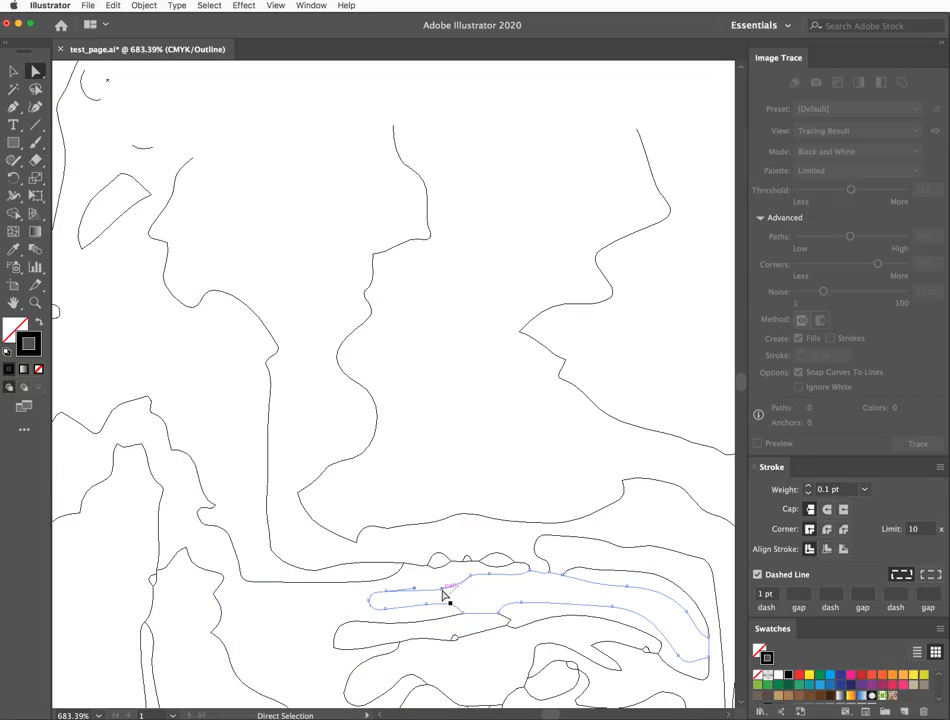
left_click(440, 562)
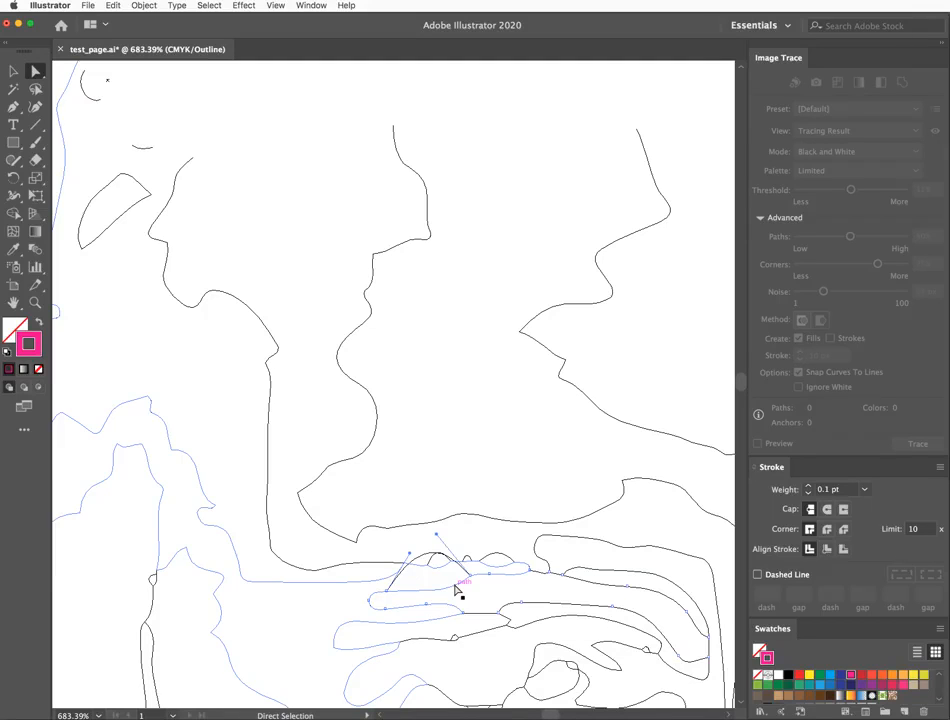
key("super+z")
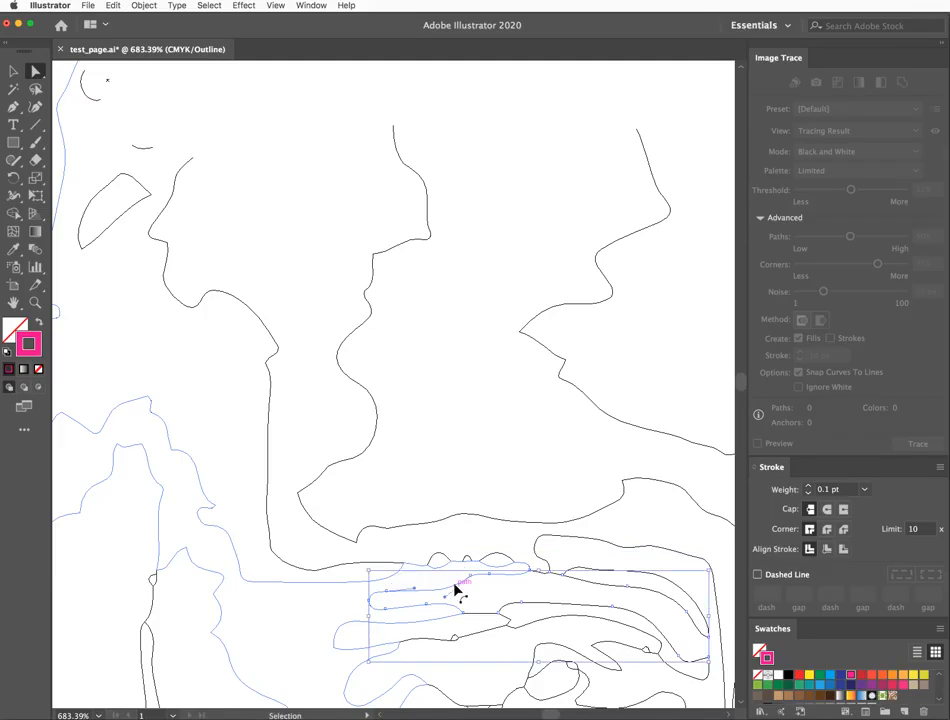
left_click(474, 406)
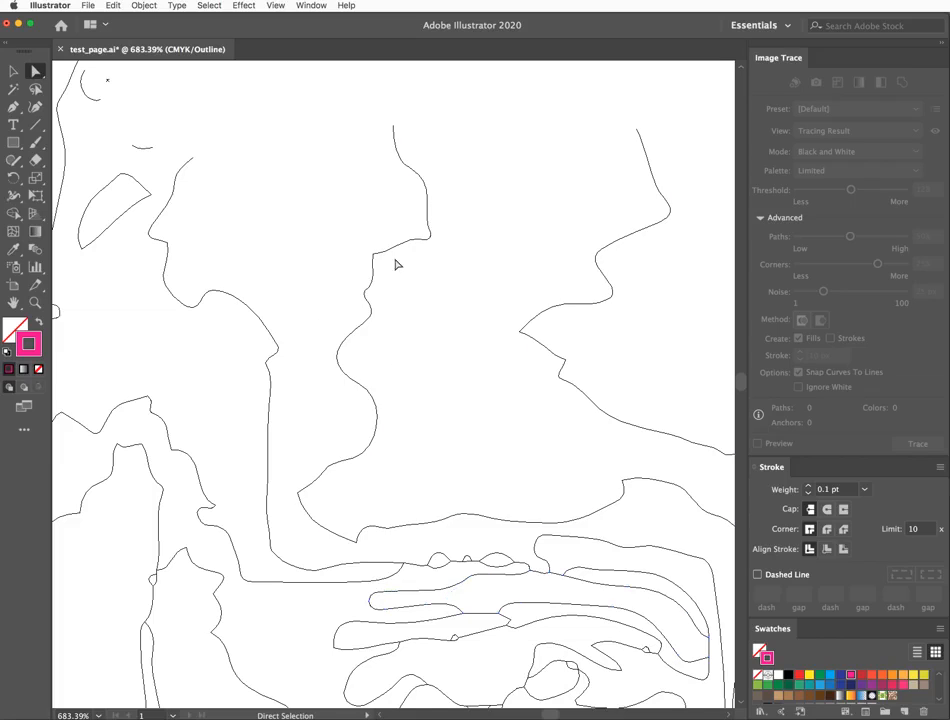
key("super+y")
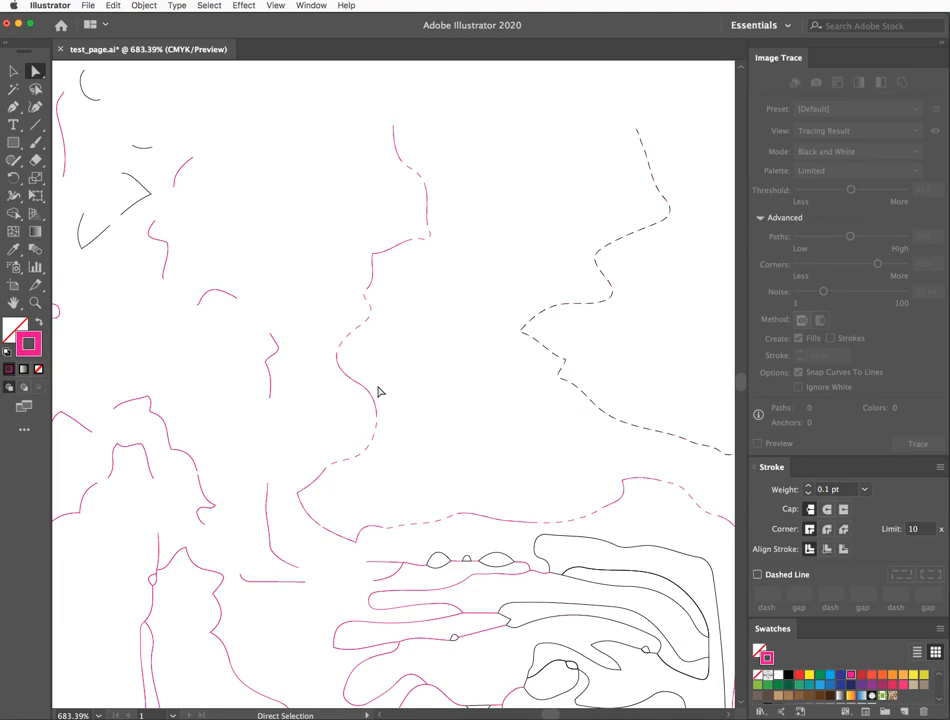
Delete the stray "12 pt" text beside the portrait.
key("super")
key("super+0")
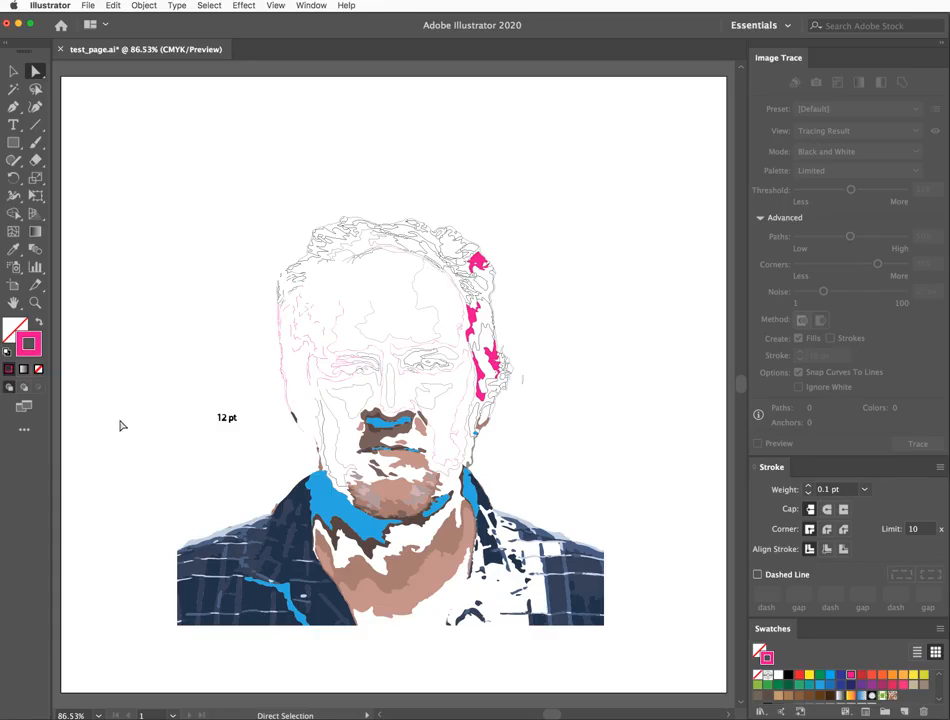
mouse_move(188, 386)
left_mouse_down()
mouse_move(246, 440)
mouse_move(241, 428)
left_mouse_up()
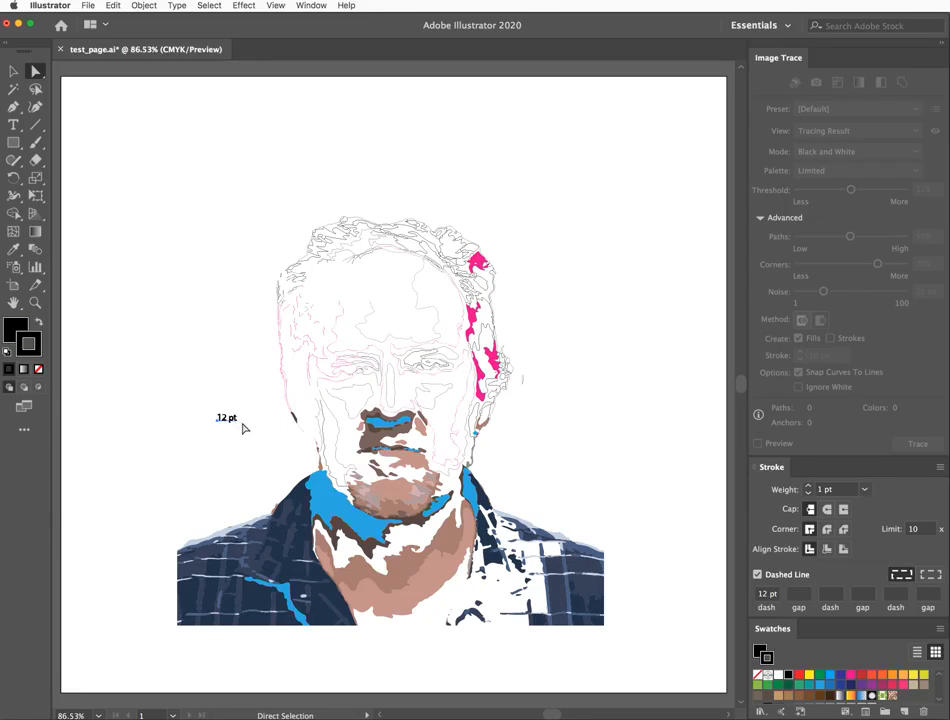
key("Delete")
Set the stroke weight of the hair outline paths above the left temple to 1 pt, and deselect them.
key("z")
left_click_drag(240, 190, 567, 495)
key("a")
left_click_drag(233, 117, 381, 163)
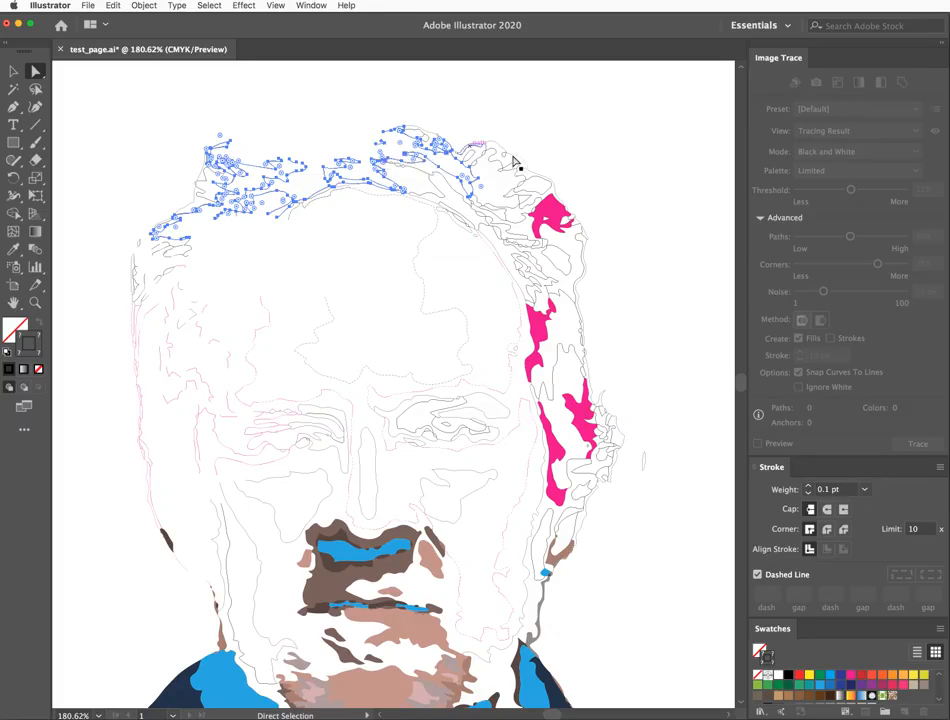
left_click(605, 176)
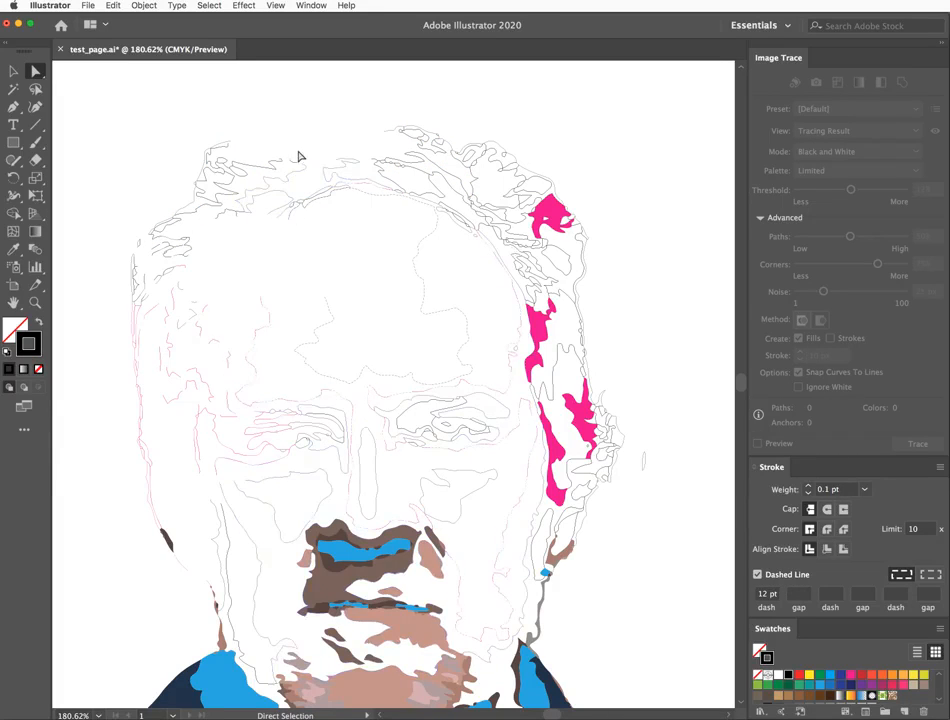
left_click(261, 181)
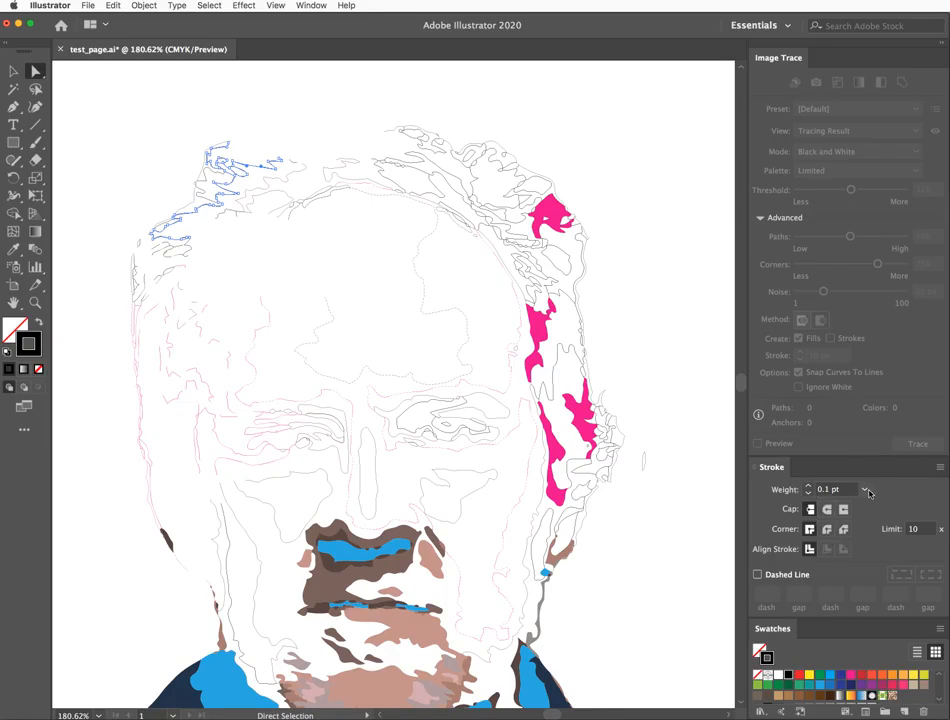
left_click(809, 486)
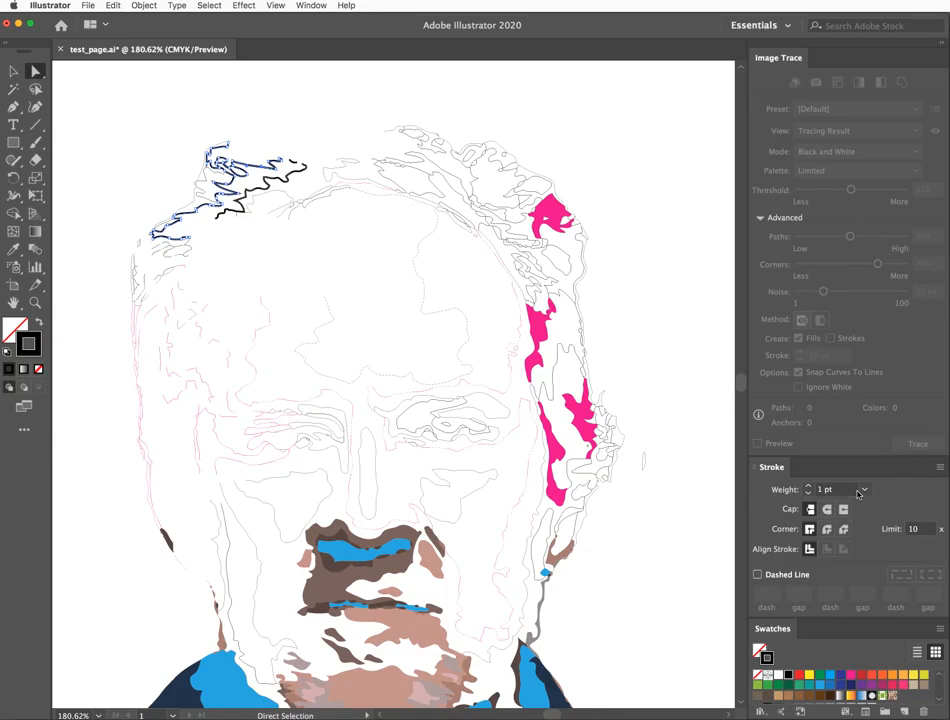
left_click(649, 155)
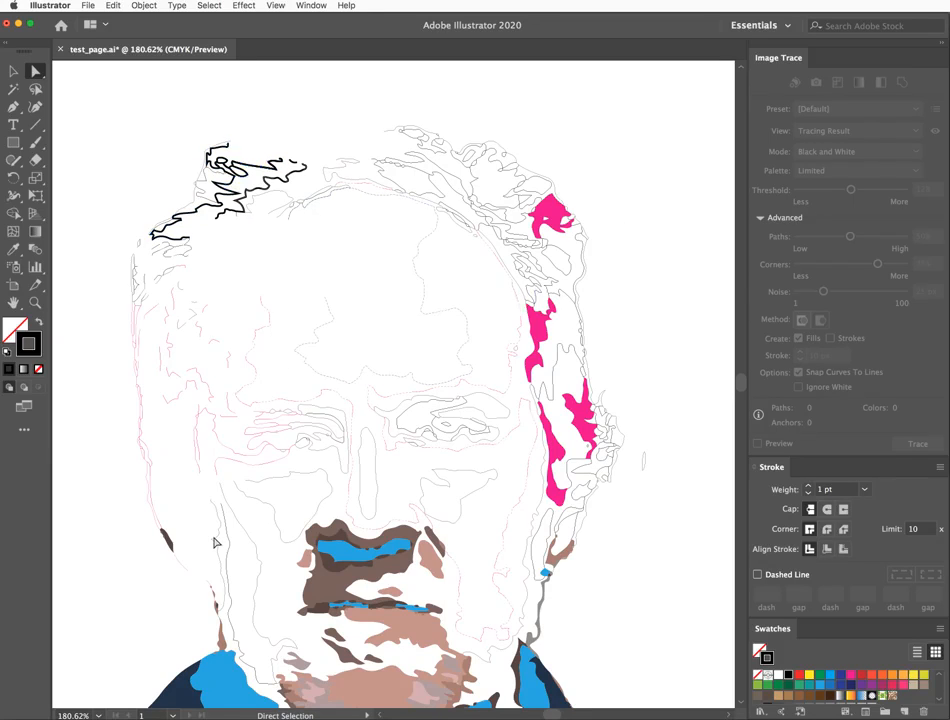
Give the outline paths running through the left cheek a 3 pt teal stroke with round caps.
mouse_move(204, 524)
left_mouse_down()
mouse_move(254, 551)
mouse_move(280, 546)
left_mouse_up()
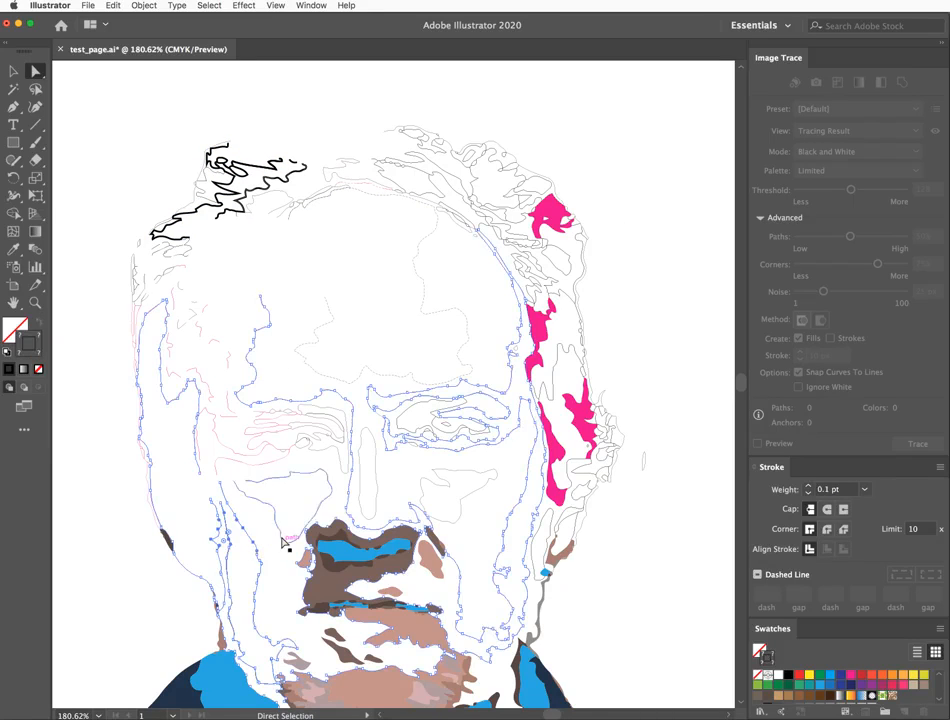
left_click(808, 486)
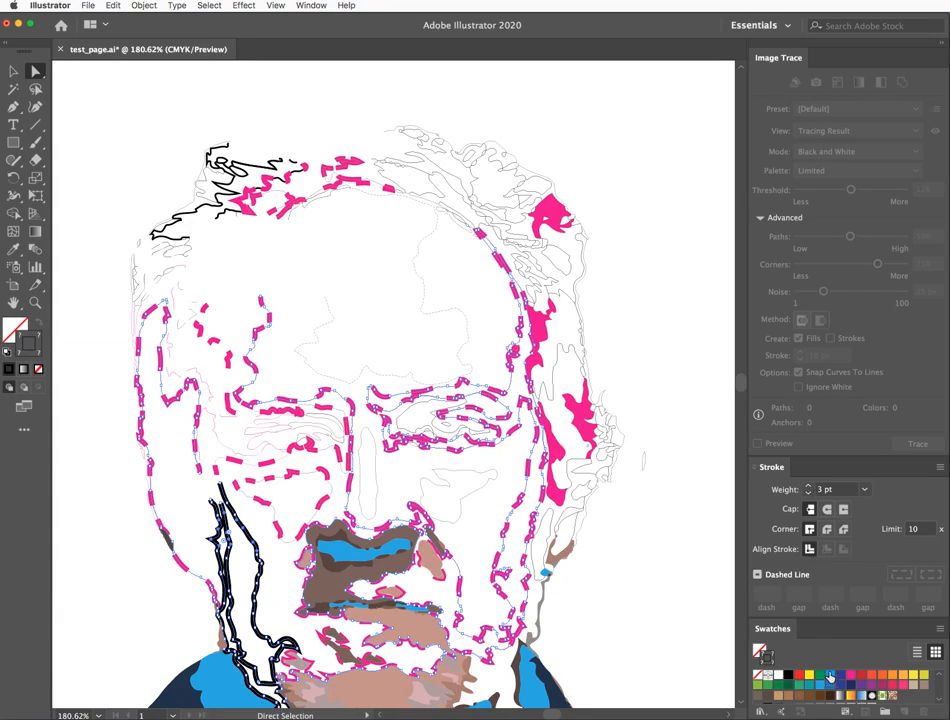
left_click(808, 686)
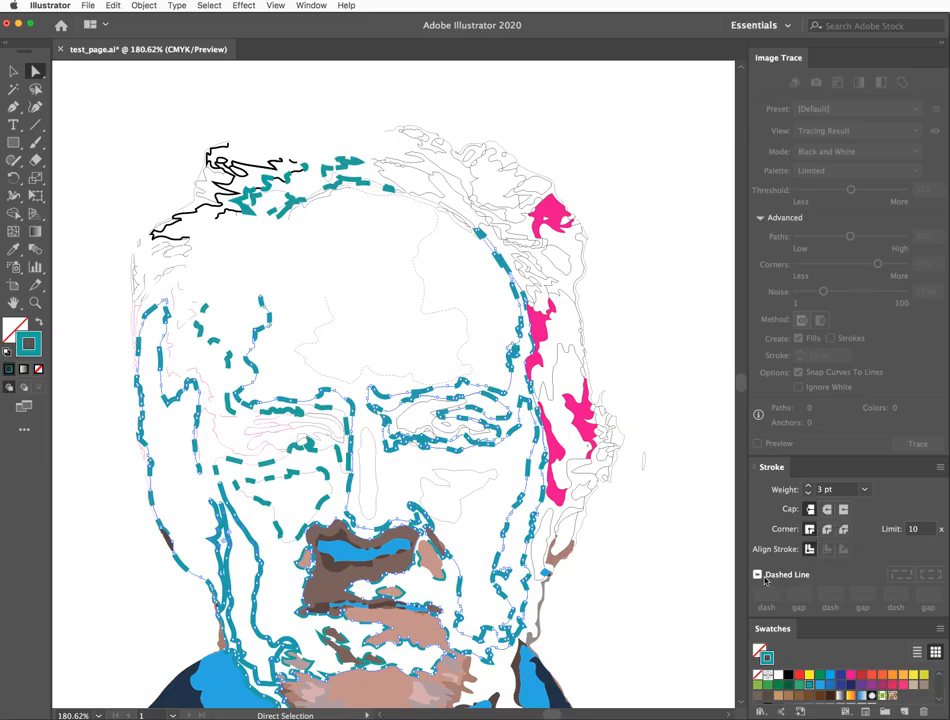
left_click(827, 510)
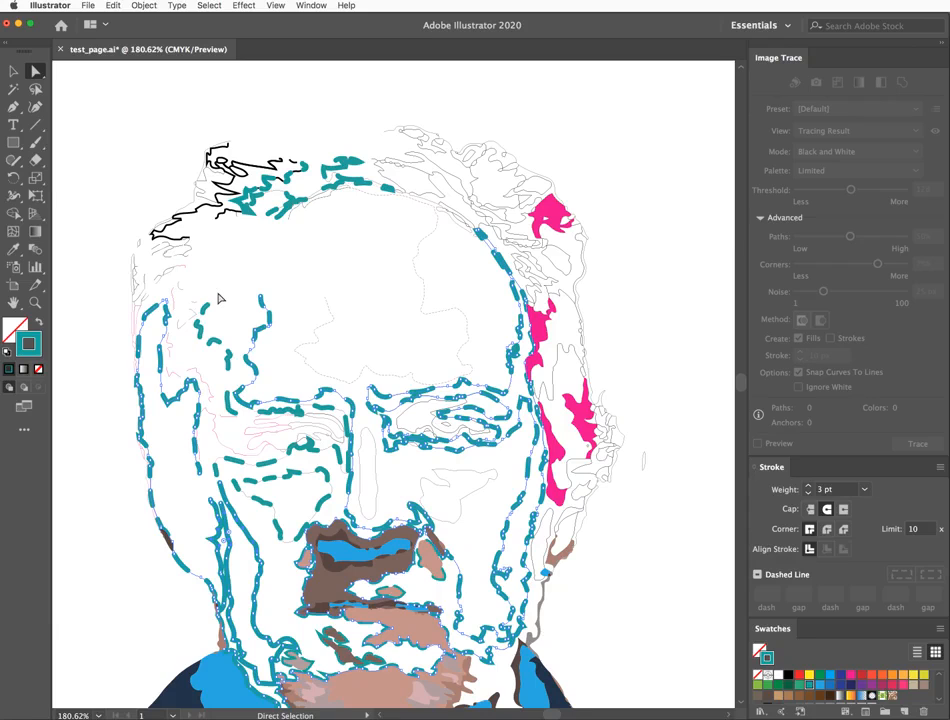
Compare butt caps with round caps on the teal cheek strokes up close, returning them to round caps.
key("super+equal")
key("super+equal")
key("super+equal")
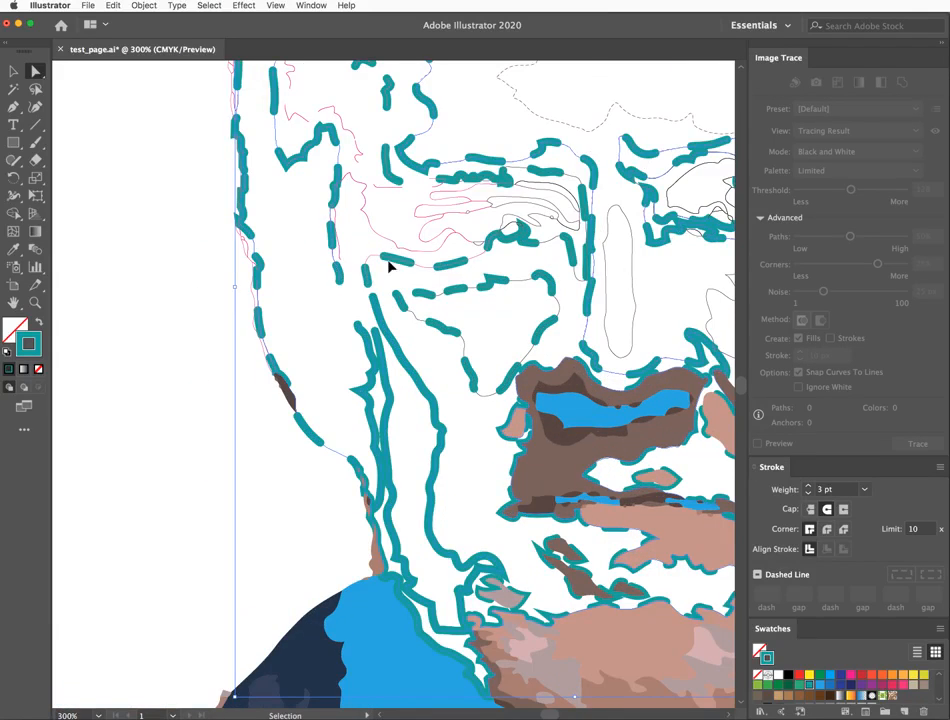
key("super+equal")
key("super+equal")
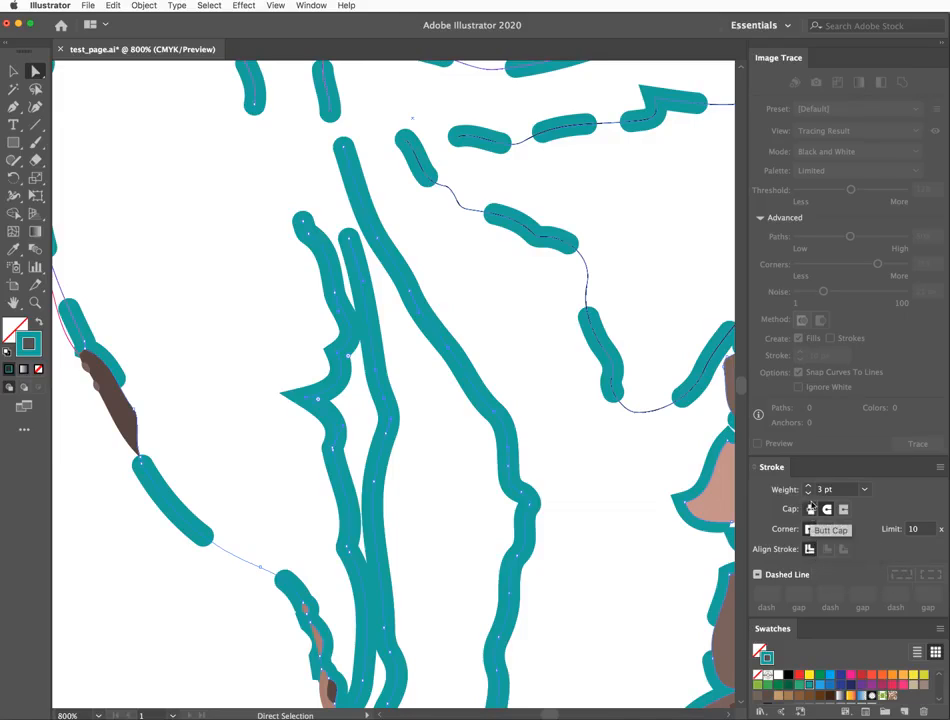
left_click(812, 509)
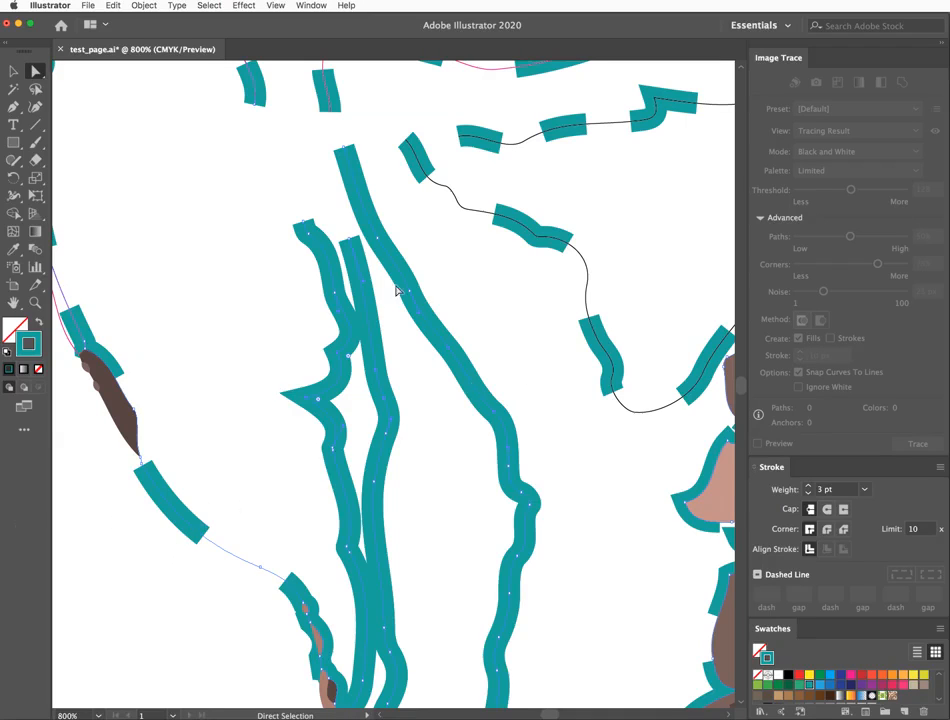
left_click(826, 509)
left_click(826, 528)
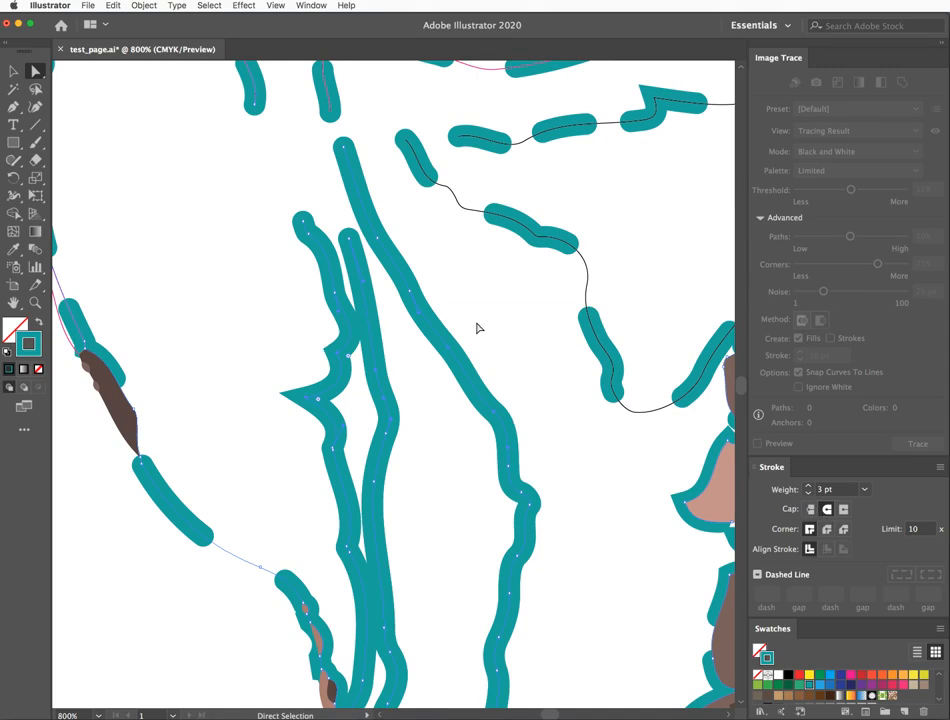
Return to a view of the whole face and deselect the teal-stroked paths.
key("super+minus")
key("super+minus")
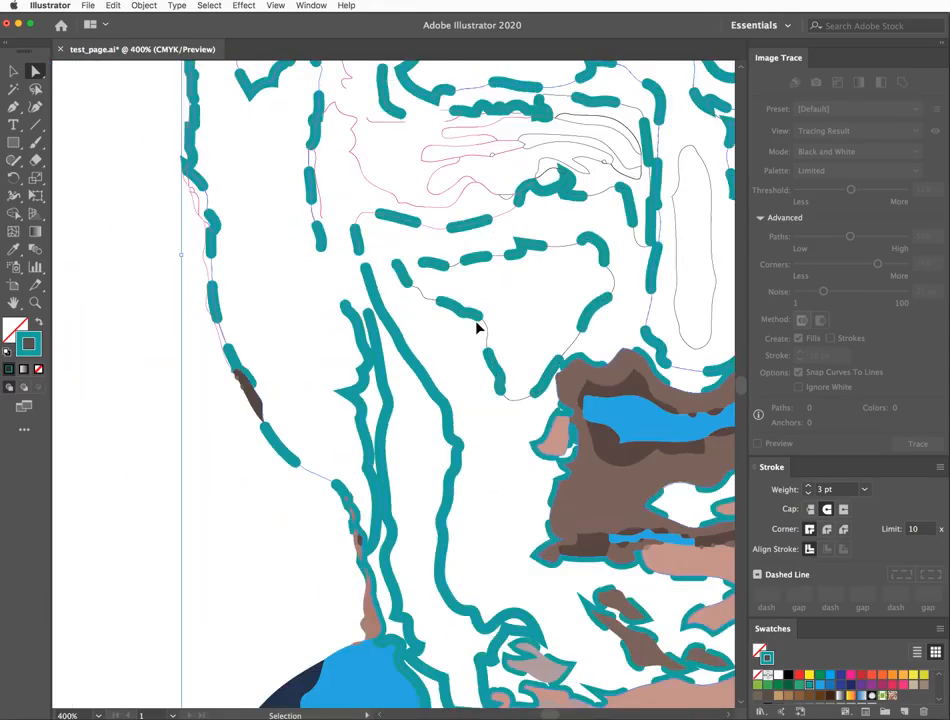
key("super+minus")
key("super+minus")
key("a")
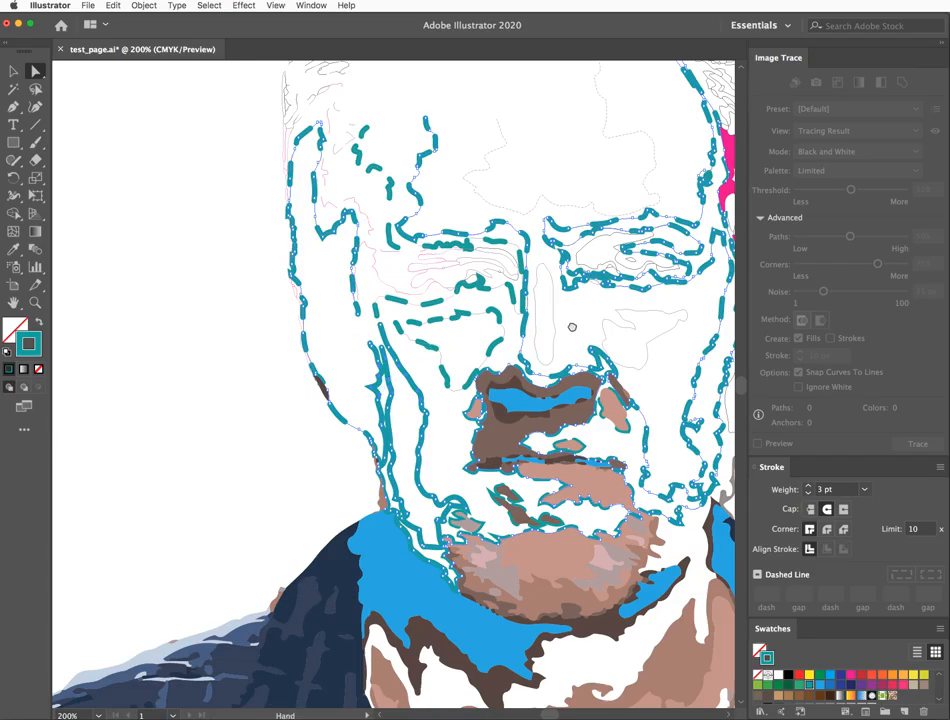
left_click_drag(575, 324, 507, 360)
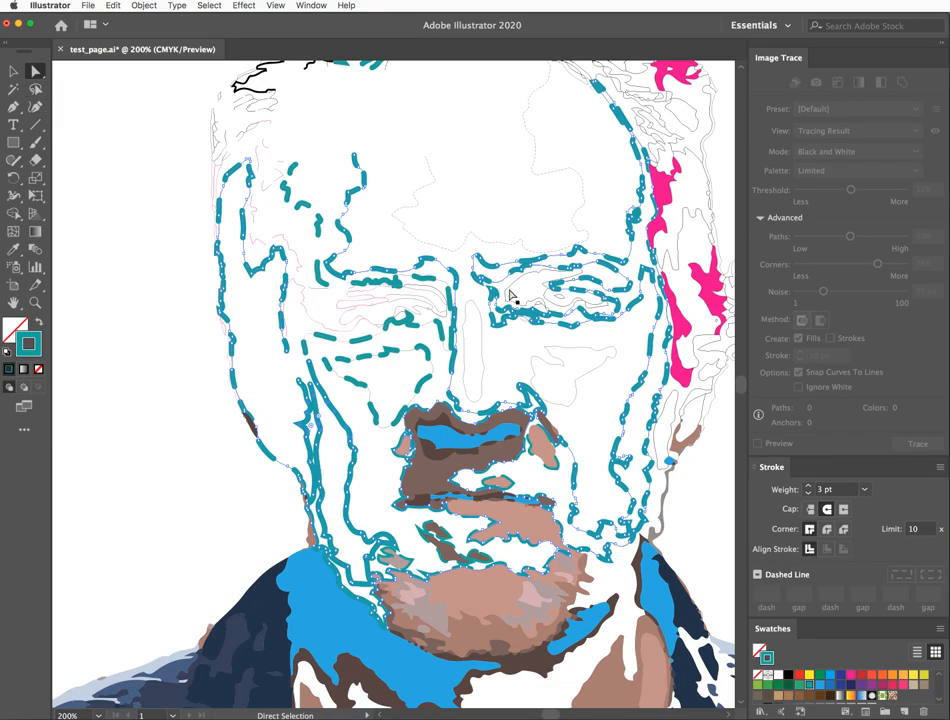
left_click(174, 195)
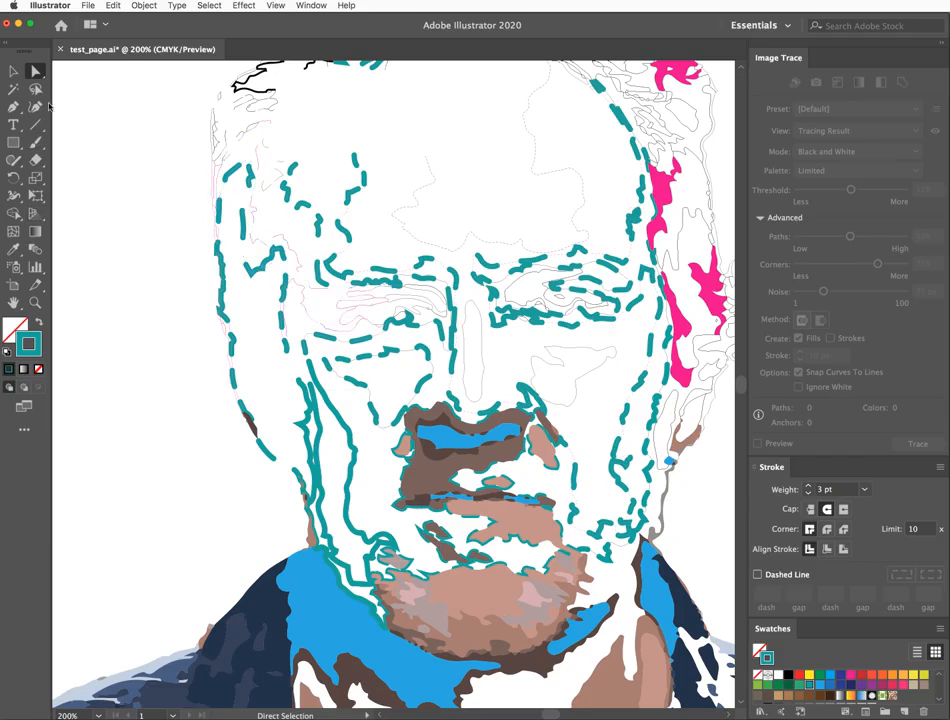
Ungroup the traced portrait repeatedly until its nested groups are separated, and deselect the artwork.
left_click(14, 72)
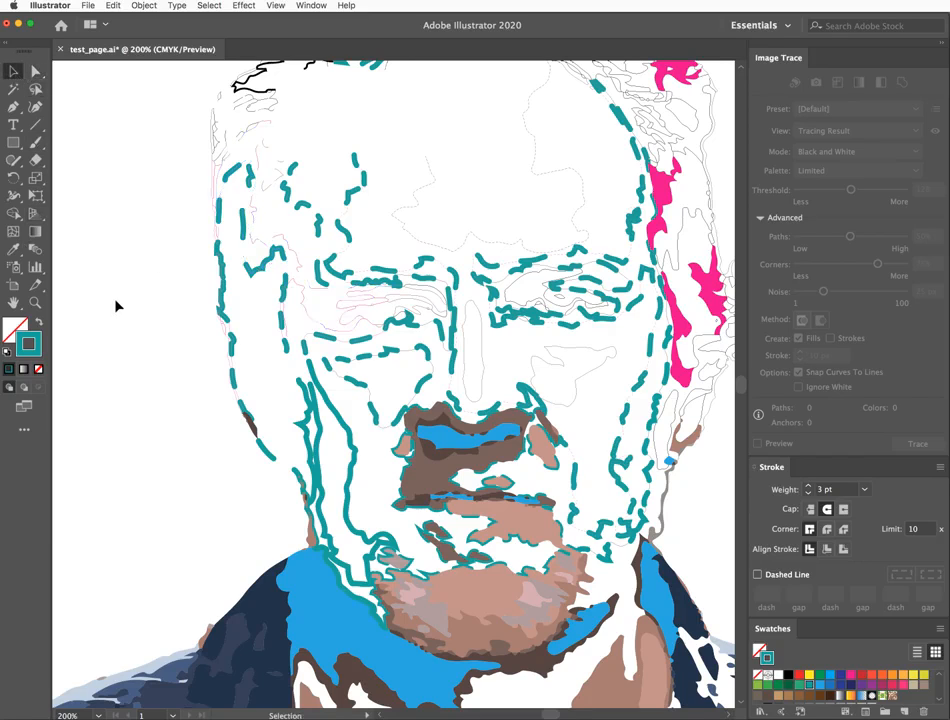
left_click(439, 436)
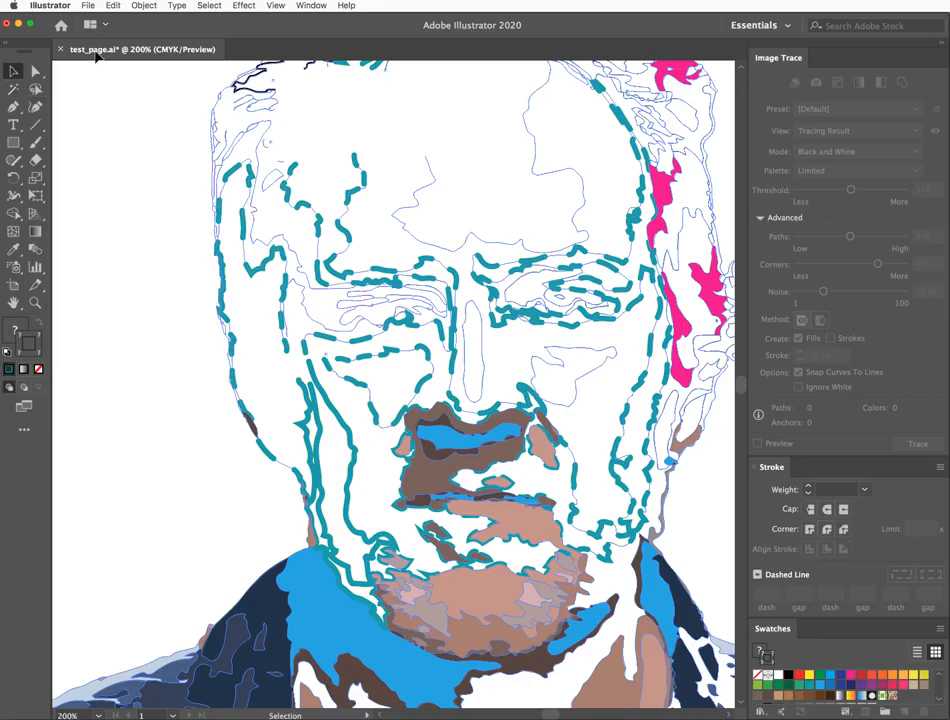
left_click(140, 5)
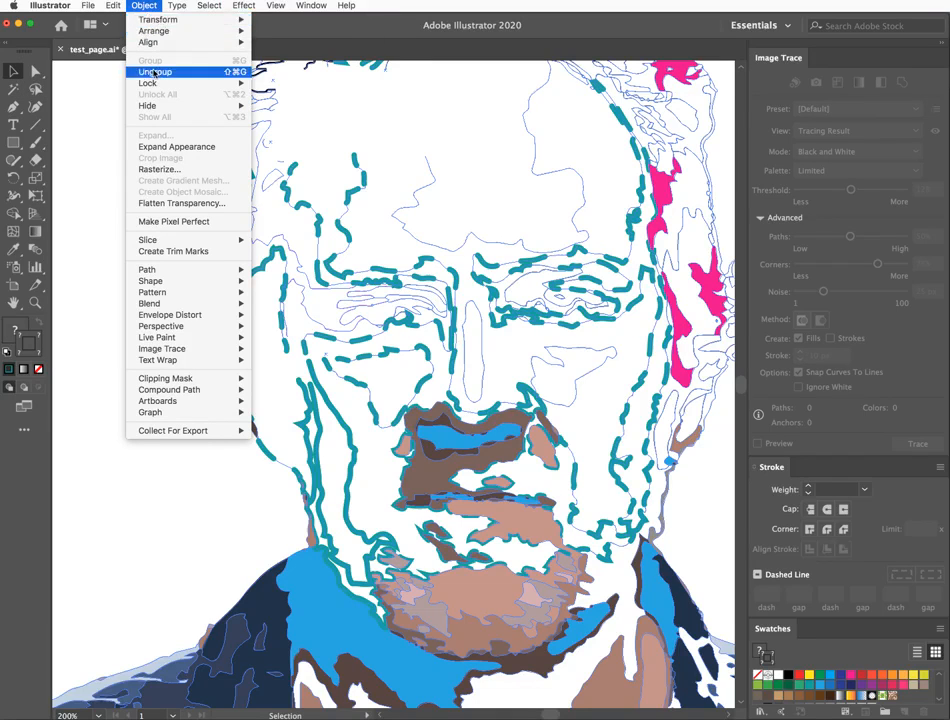
left_click(145, 70)
left_click(145, 6)
left_click(145, 71)
left_click(146, 6)
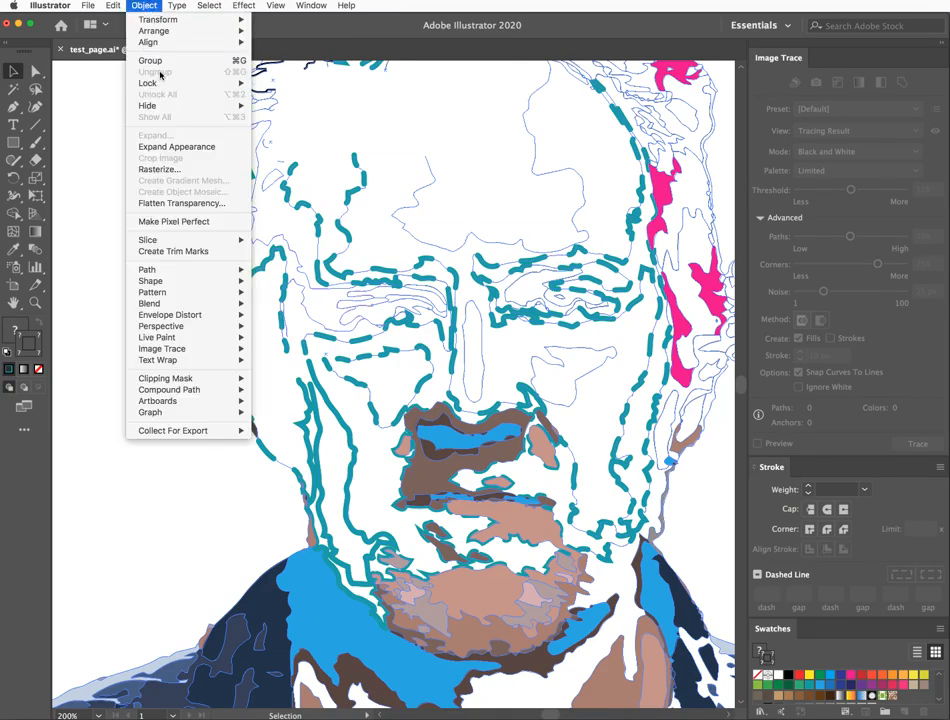
left_click(95, 121)
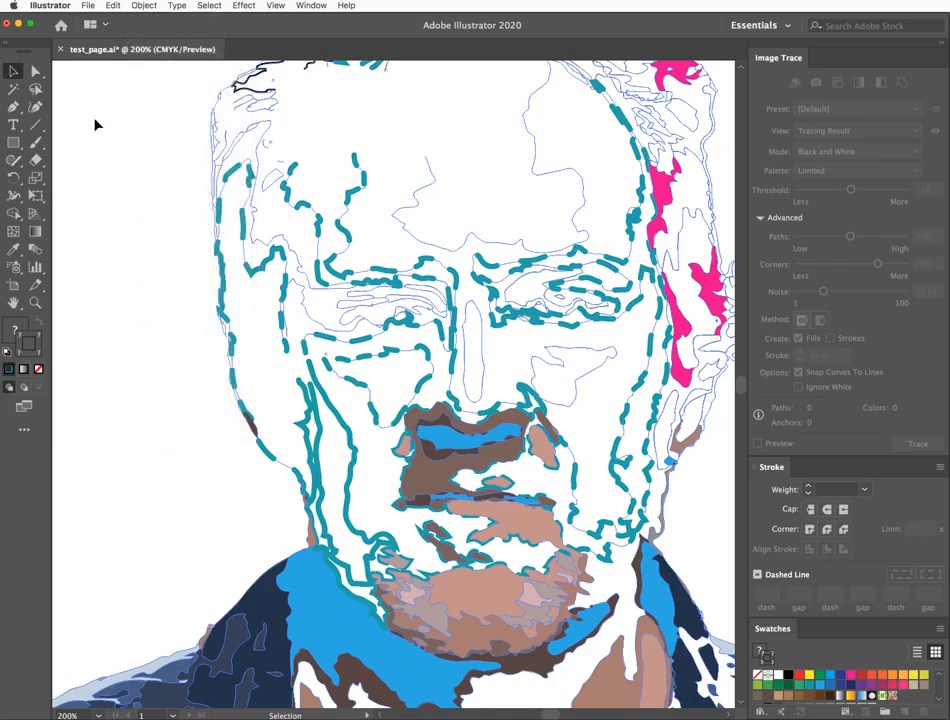
left_click(94, 124)
Try moving the blue shape beneath the nose over to the left edge of the face, undo the move, and deselect it.
left_click(443, 437)
left_click_drag(443, 437, 222, 385)
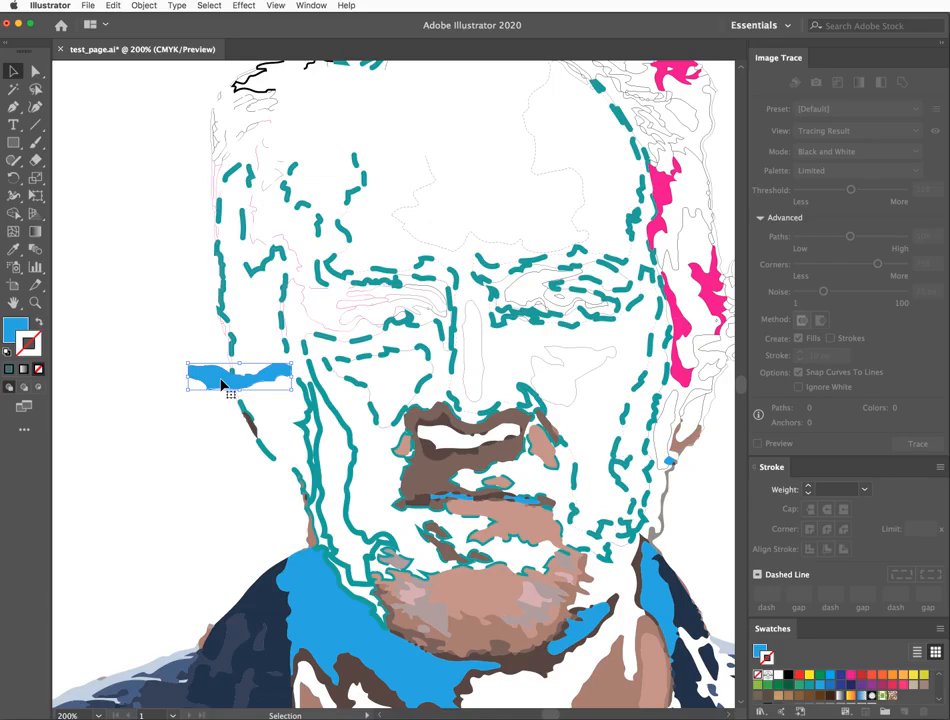
key("cmd+z")
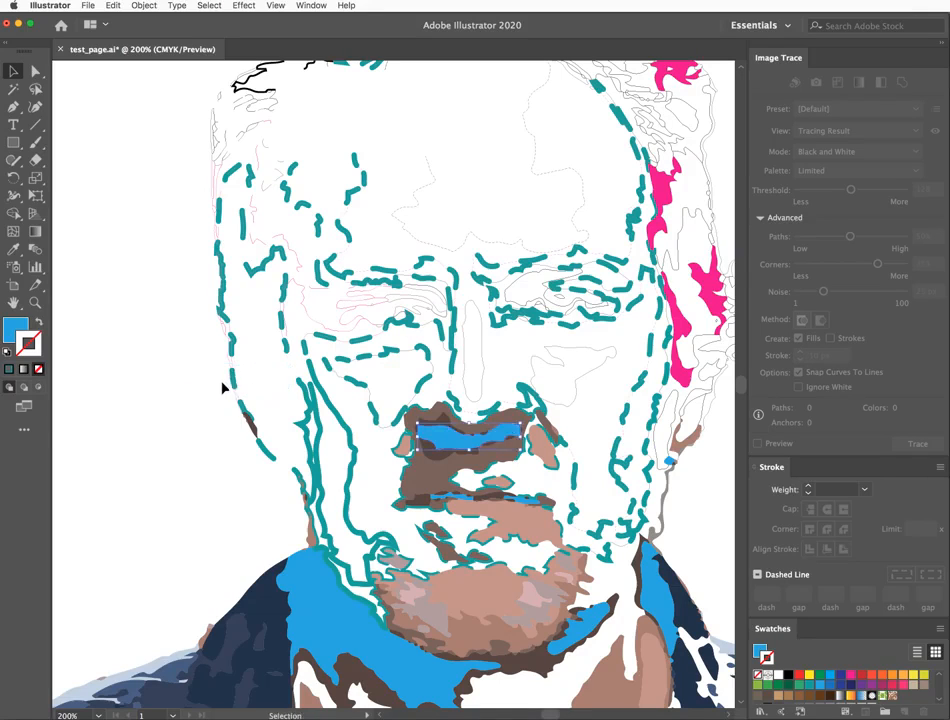
left_click(172, 323)
Inspect all attribute options of the blue shape beneath the nose, and close the Attributes settings.
left_click(311, 5)
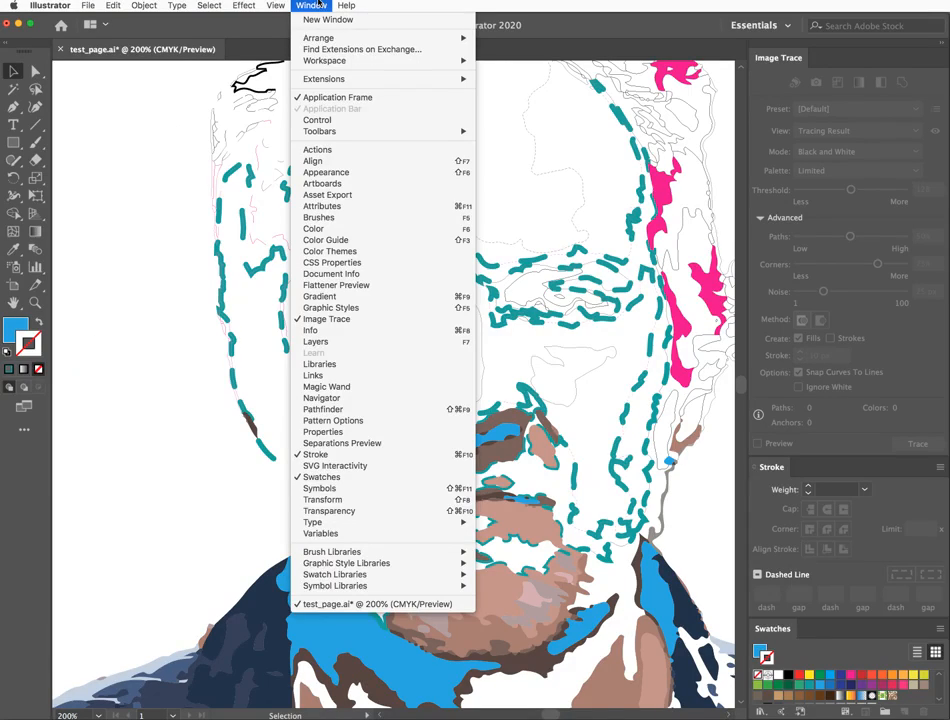
mouse_move(320, 131)
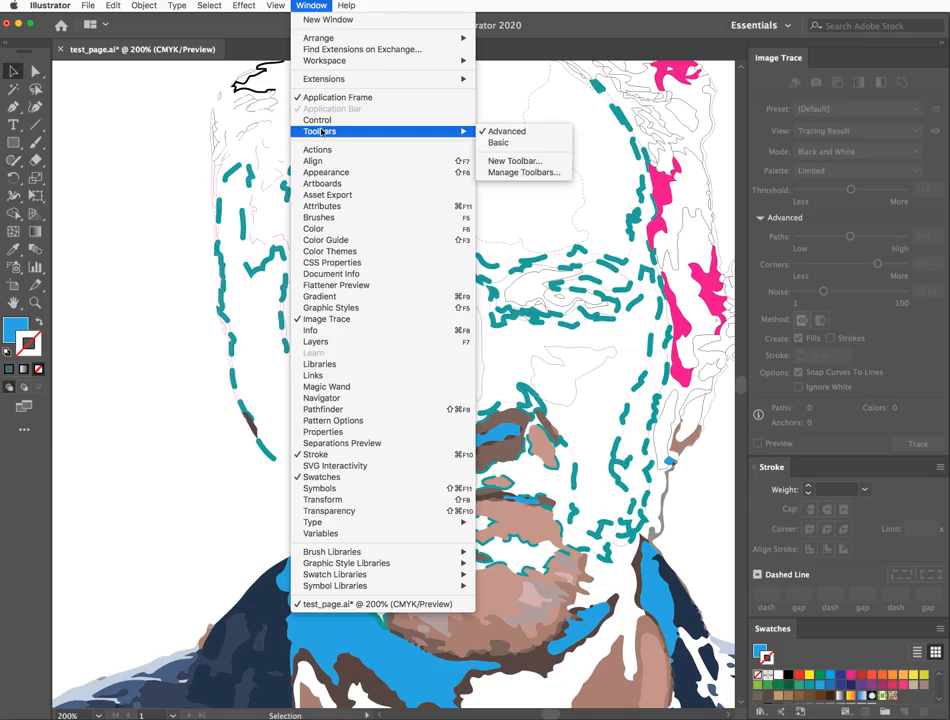
left_click(322, 206)
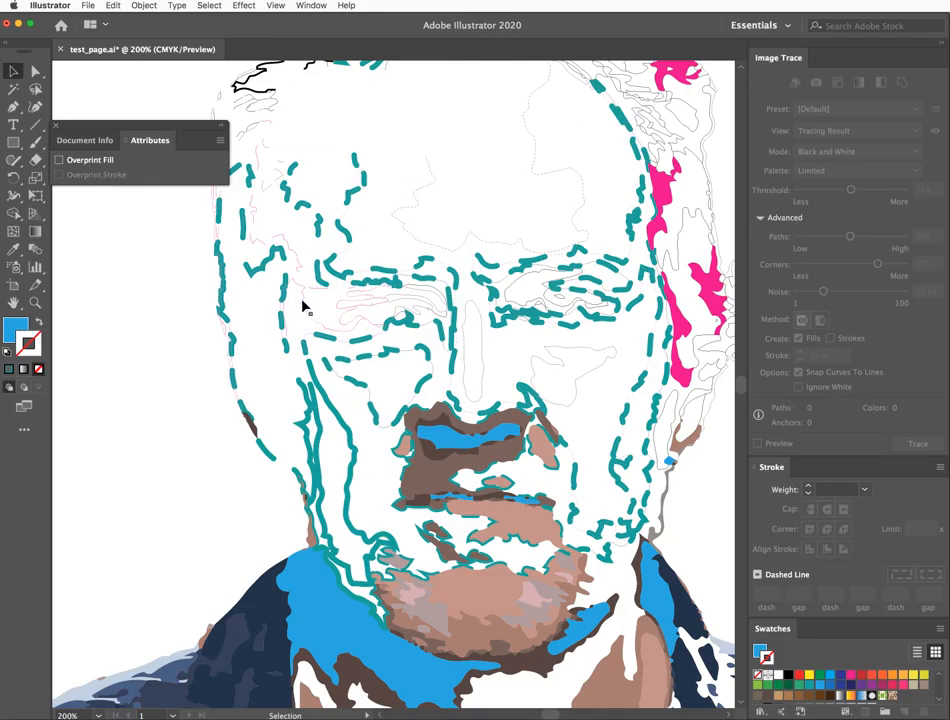
left_click(474, 446)
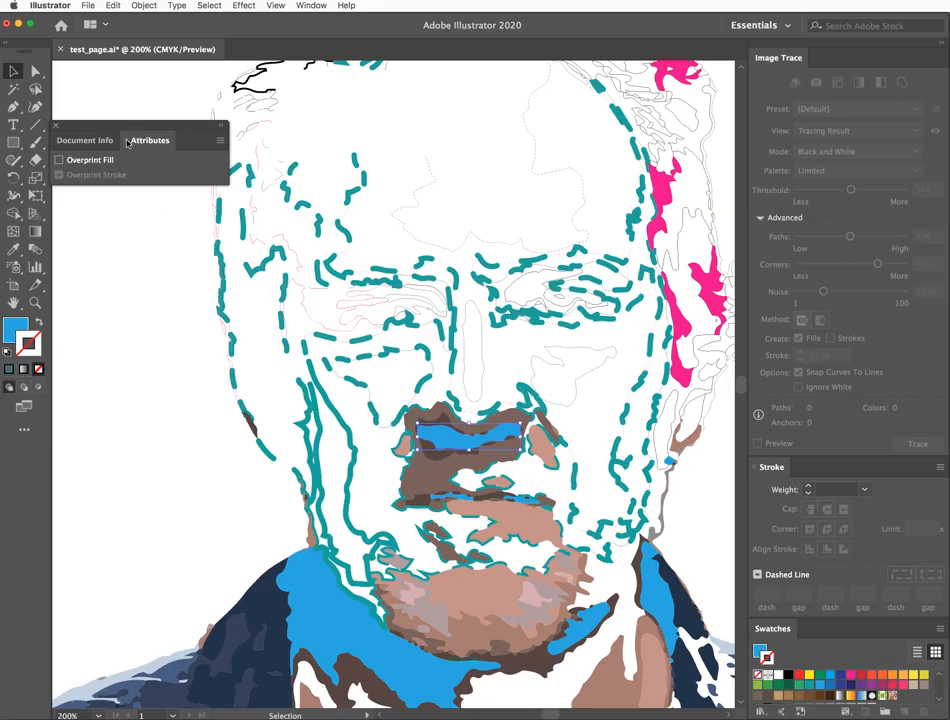
left_click(220, 141)
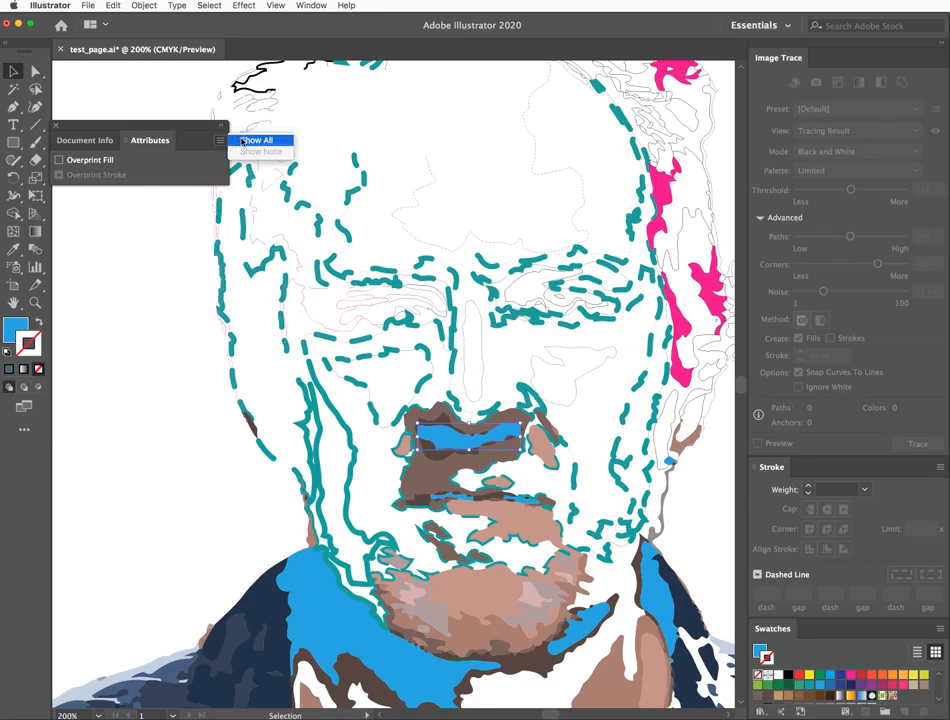
left_click(240, 142)
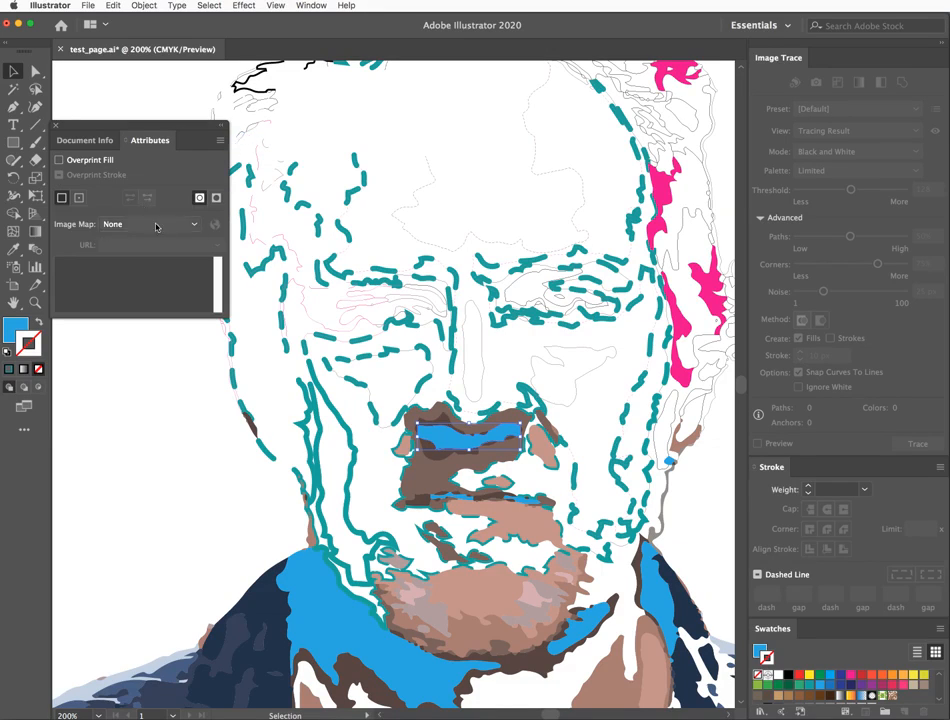
left_click(56, 126)
Open the Appearance settings for the selected blue shape and place them over the left side of the head.
left_click(310, 5)
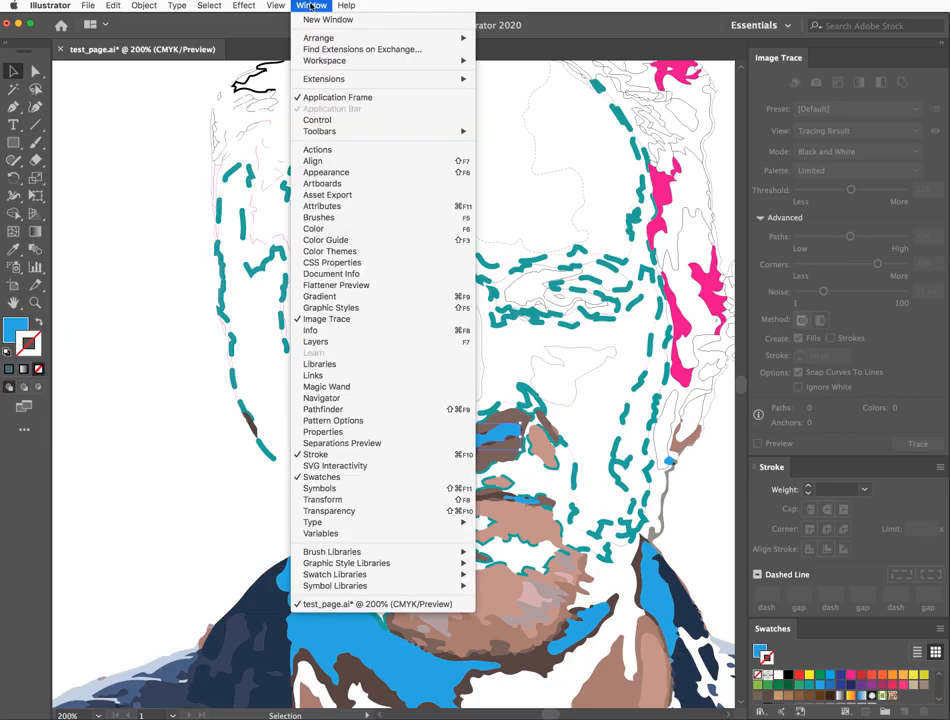
left_click(312, 176)
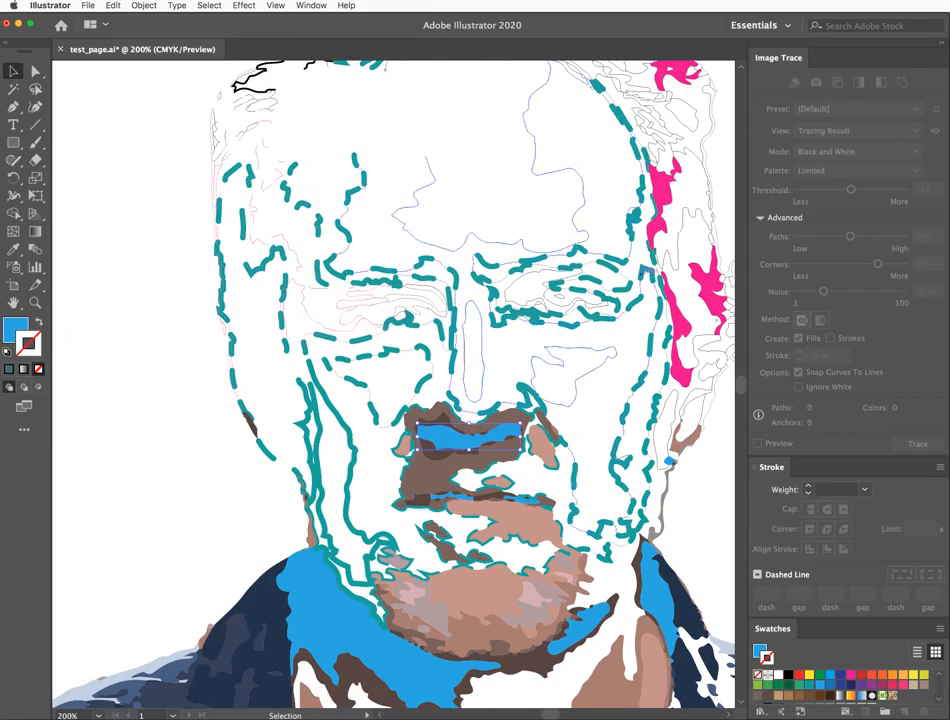
left_click_drag(415, 248, 146, 104)
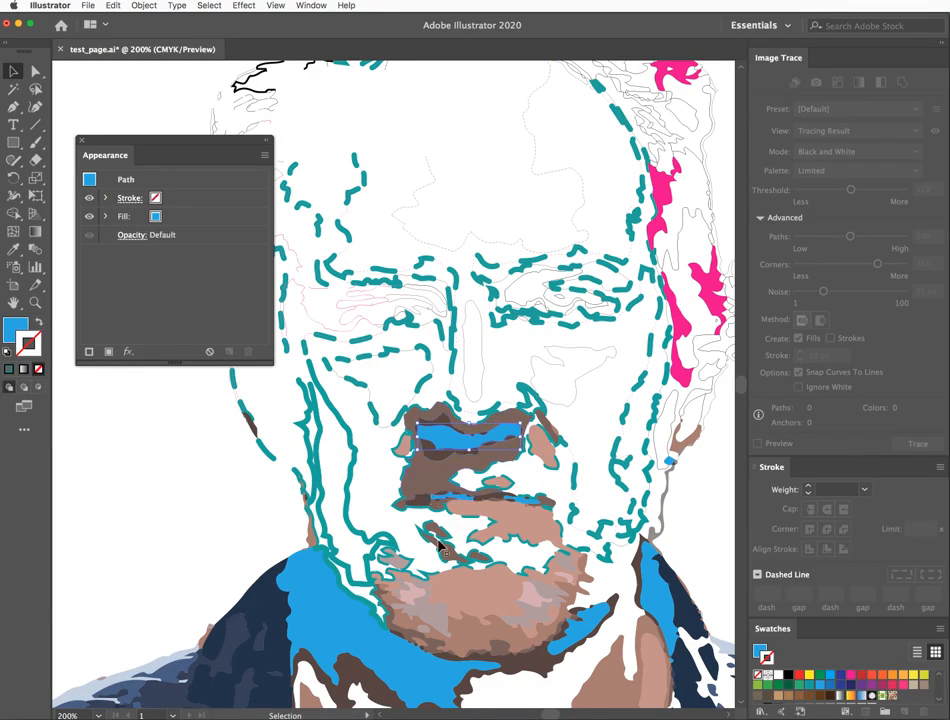
Set the blending mode of the brown compound shape around the nose and mouth to Multiply.
left_click(428, 483)
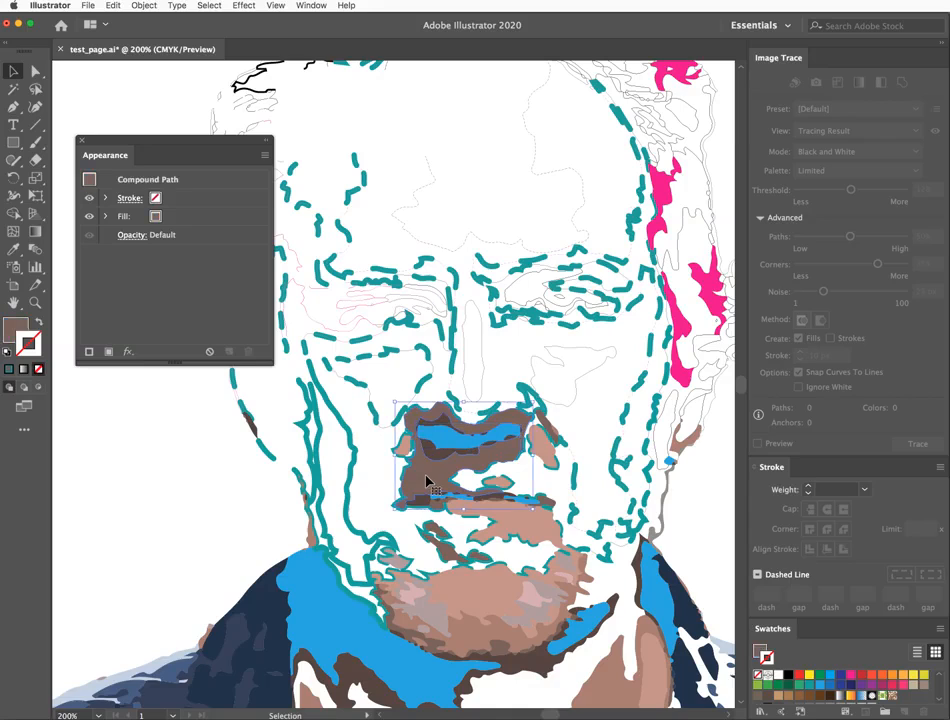
left_click(128, 237)
left_click(128, 237)
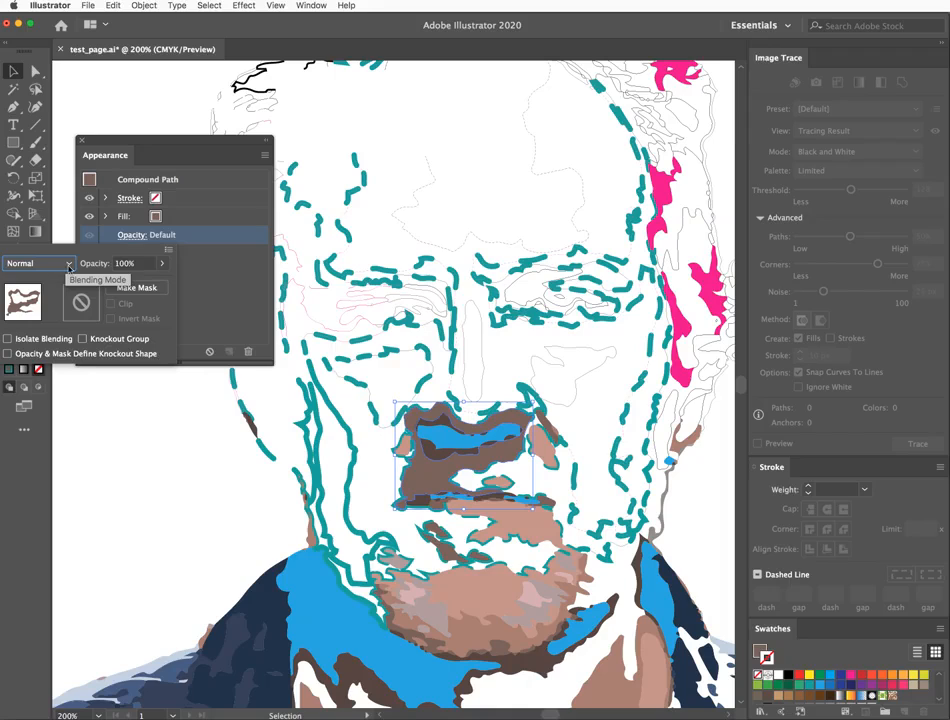
left_click(69, 264)
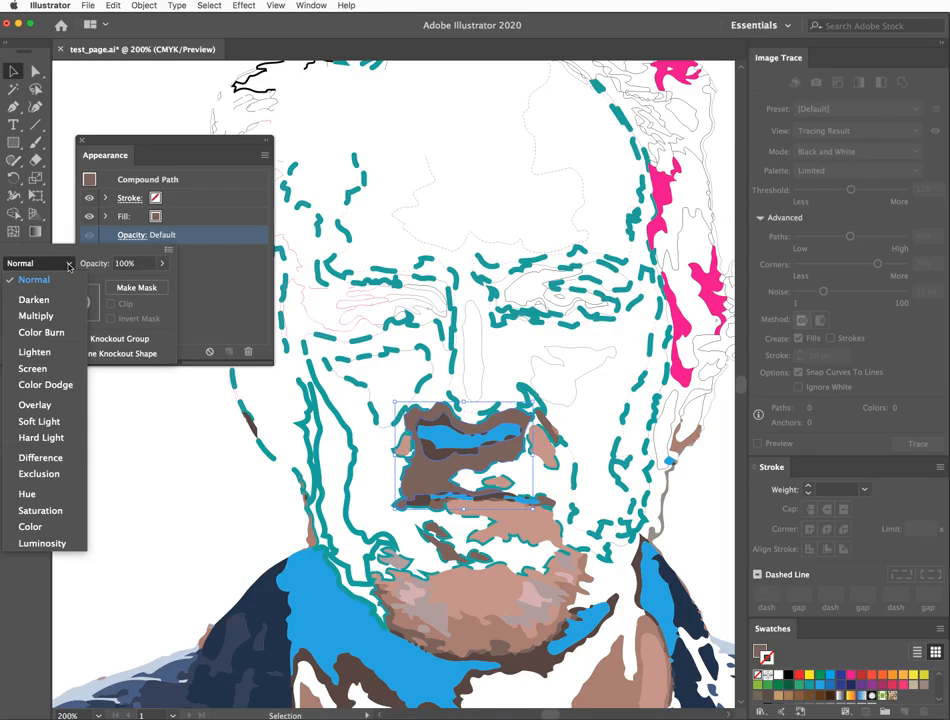
left_click(43, 317)
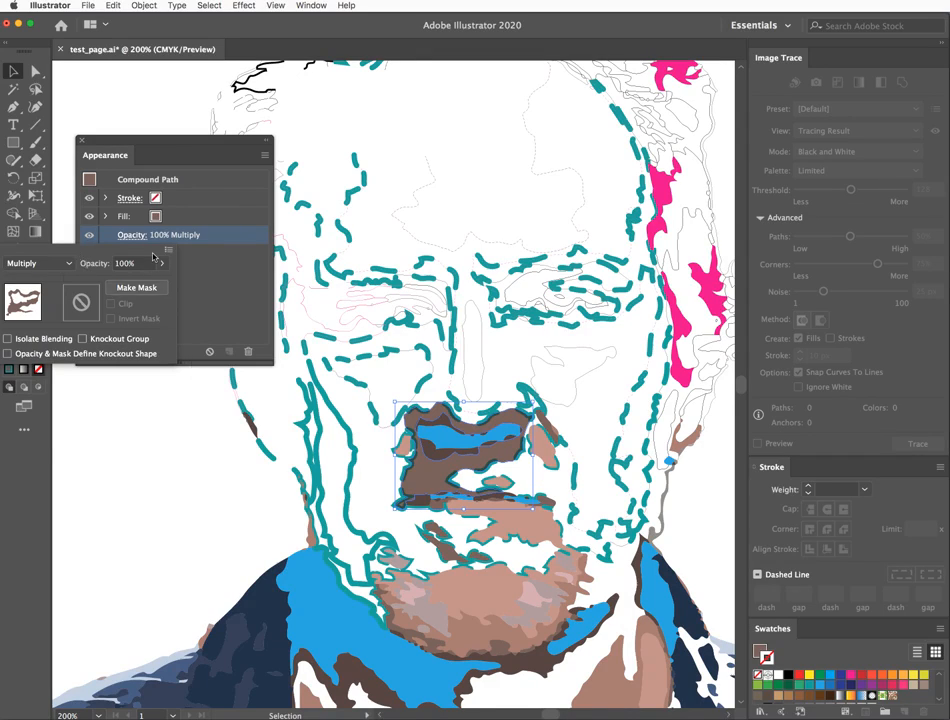
left_click(175, 215)
left_click(167, 217)
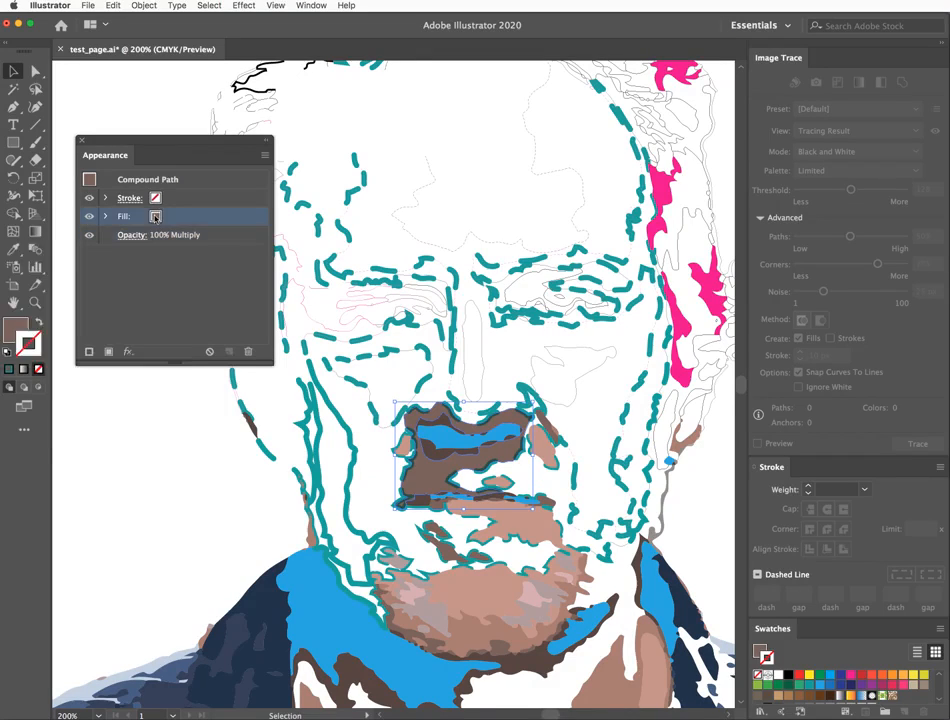
Enlarge the brown Multiply shape diagonally at two opposite corners so it spans most of the lower face, and deselect it.
left_click(367, 464)
left_click(423, 442)
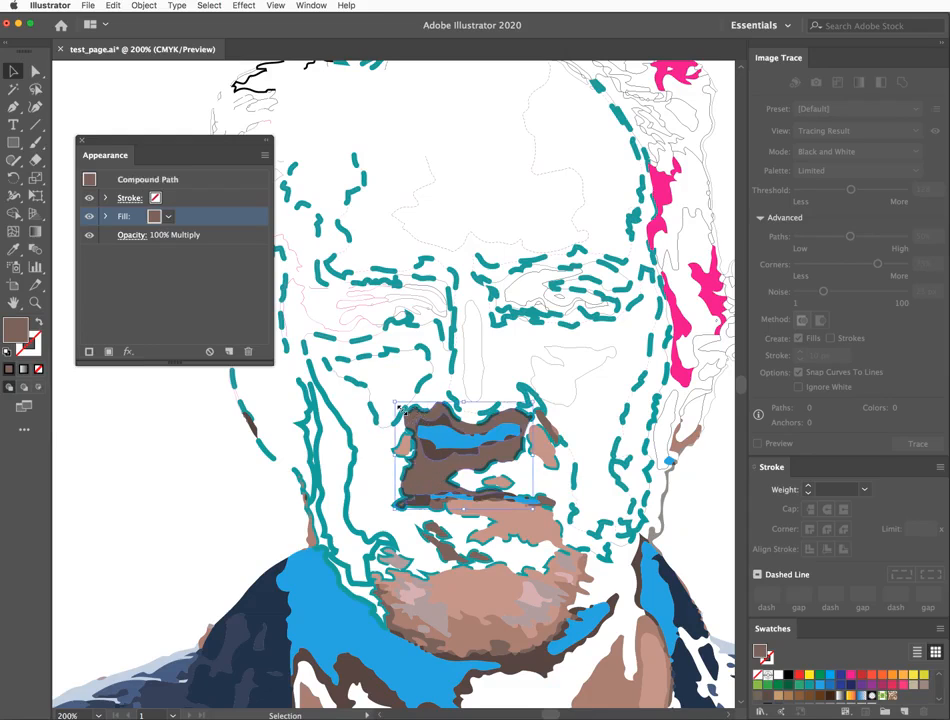
left_click_drag(394, 403, 347, 365)
left_click_drag(533, 507, 624, 580)
left_click(170, 515)
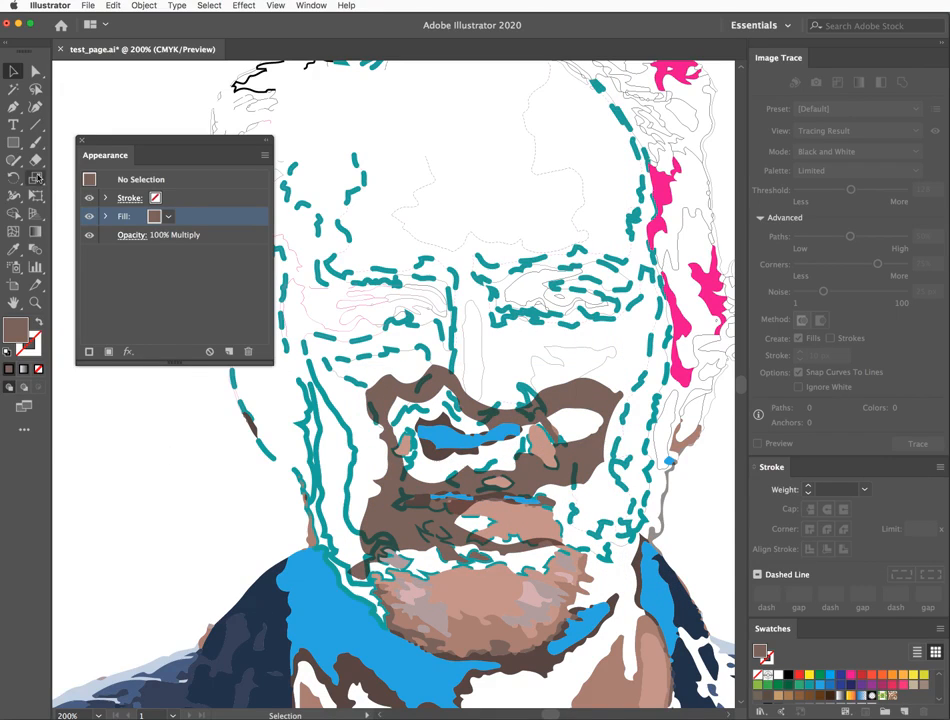
Dock the Appearance settings beside the Stroke settings, and fill the enlarged brown shape with yellow.
mouse_move(104, 143)
left_mouse_down()
mouse_move(526, 242)
mouse_move(757, 433)
mouse_move(822, 474)
left_mouse_up()
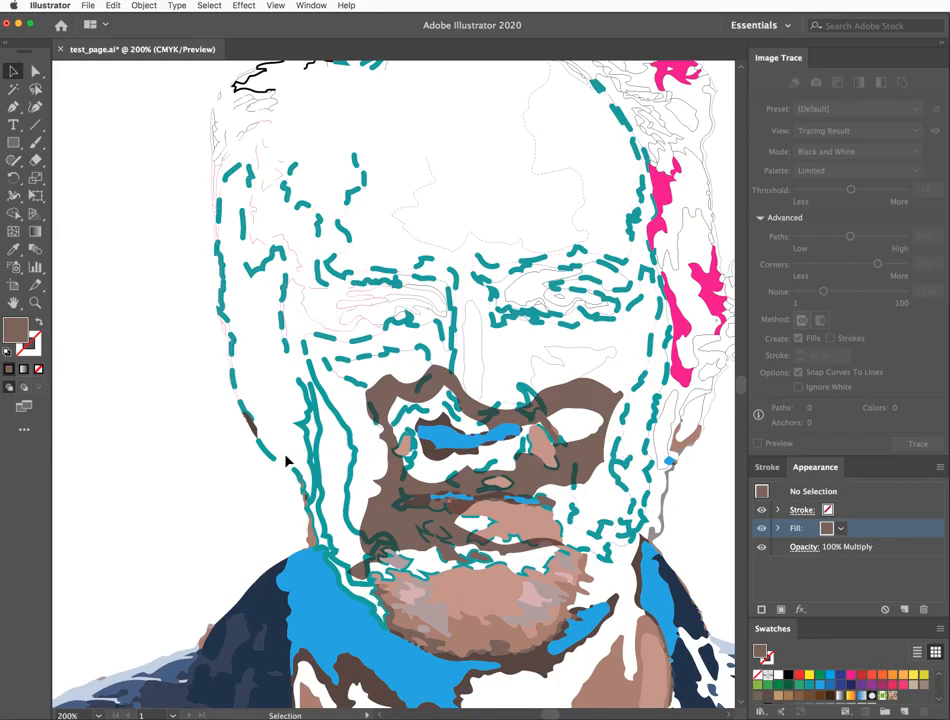
left_click(390, 395)
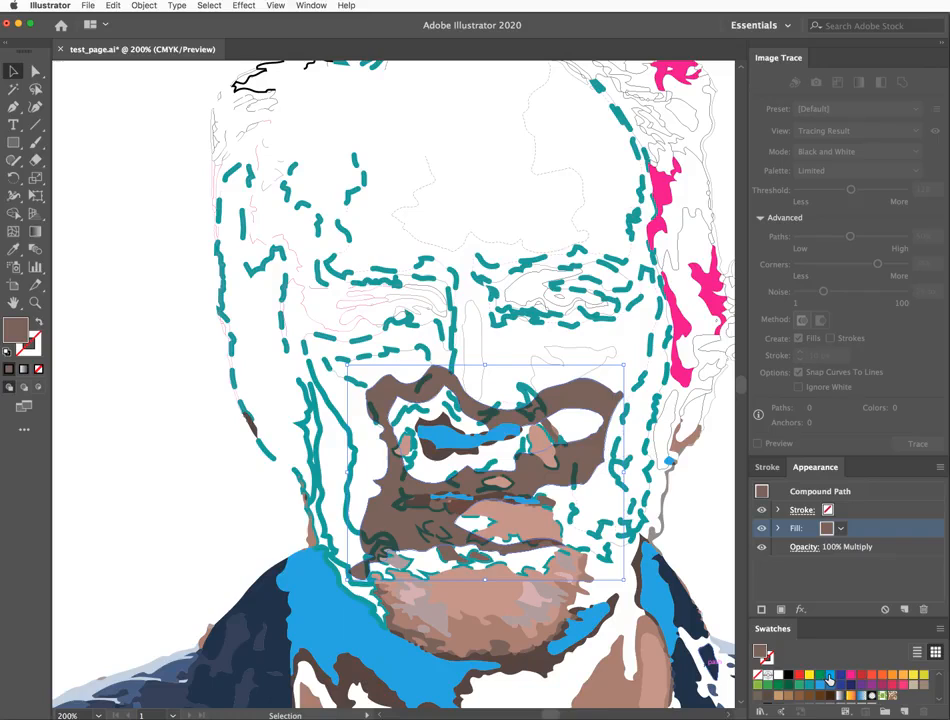
left_click(829, 677)
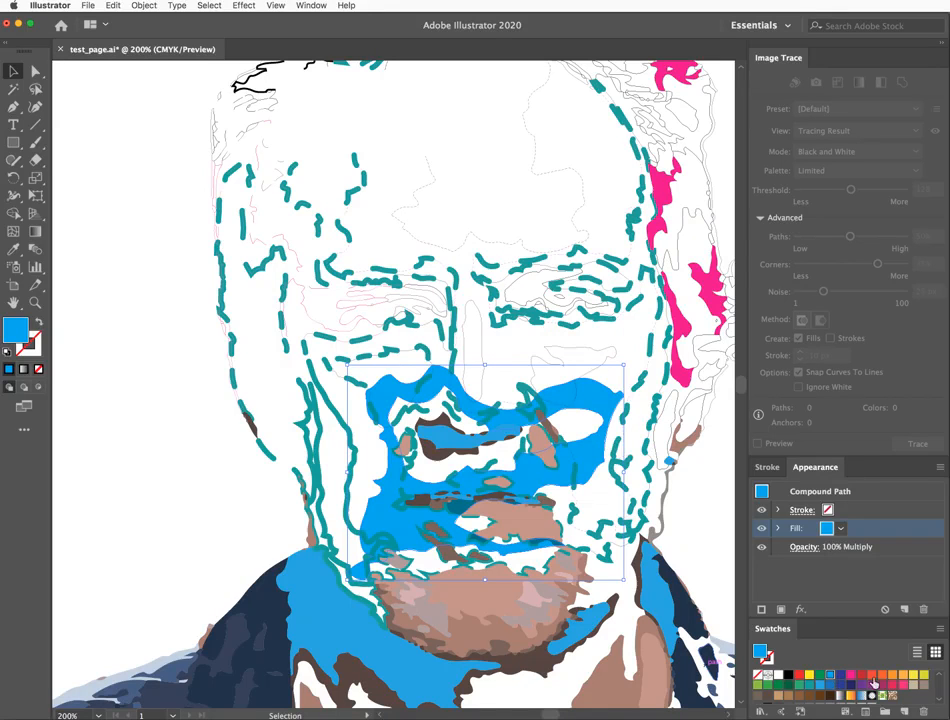
left_click(913, 676)
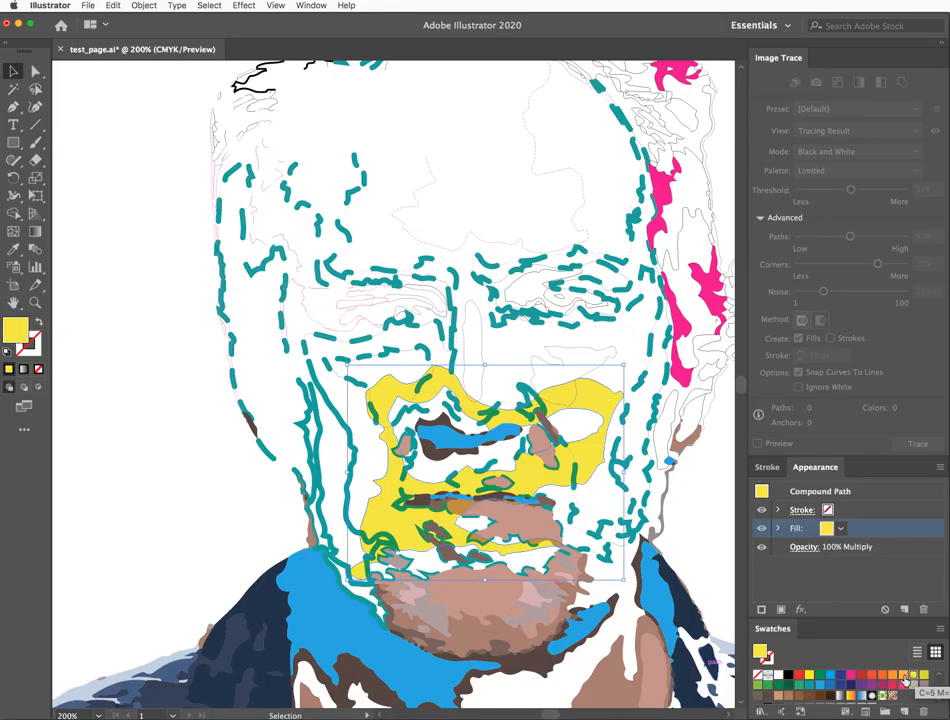
left_click(148, 438)
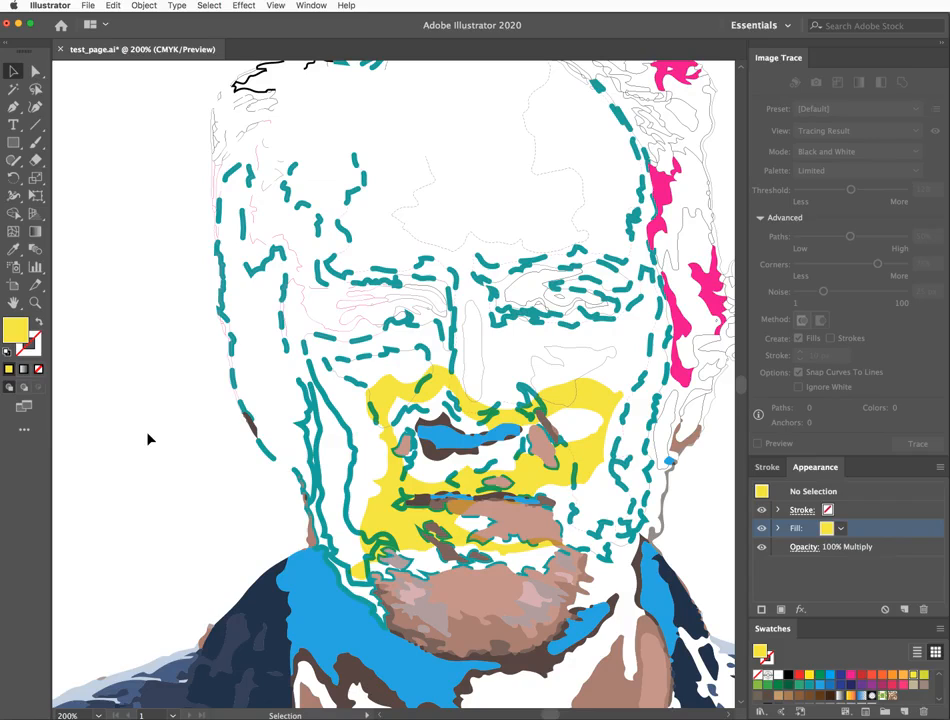
Try moving the large blue neck shape up and outward beside the jaw, undo the move, and deselect everything.
left_click_drag(322, 602, 252, 507)
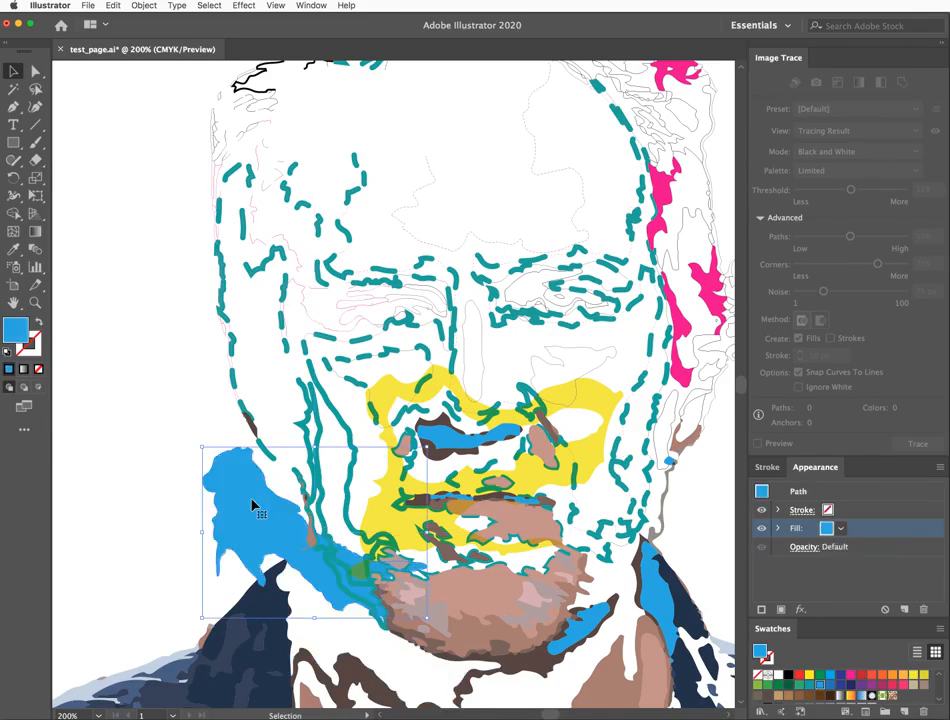
left_click(240, 575)
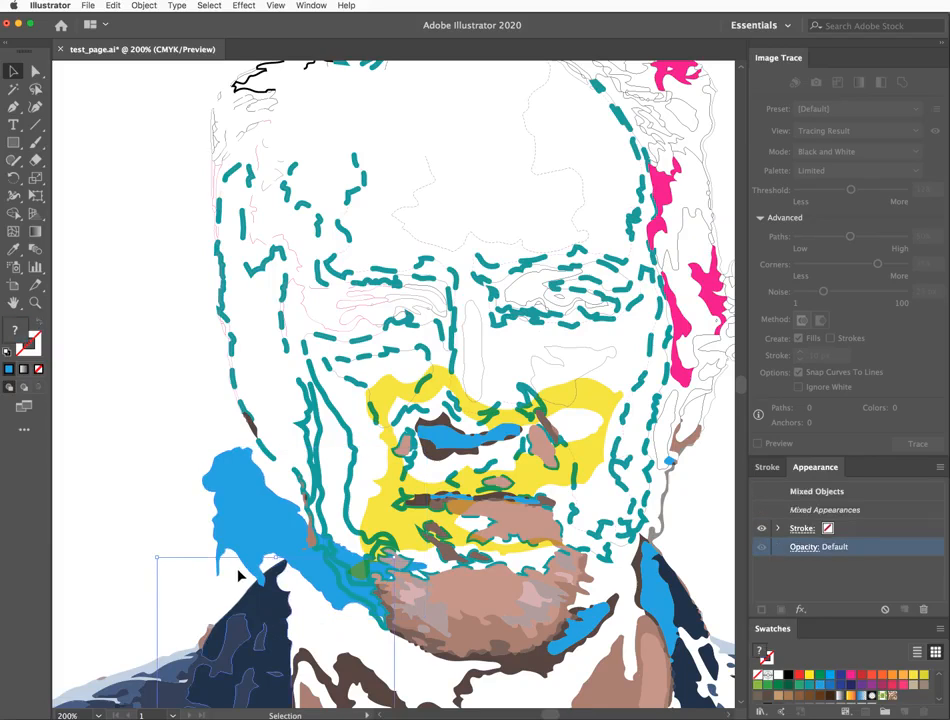
left_click(142, 520)
key("super+z")
left_click(185, 523)
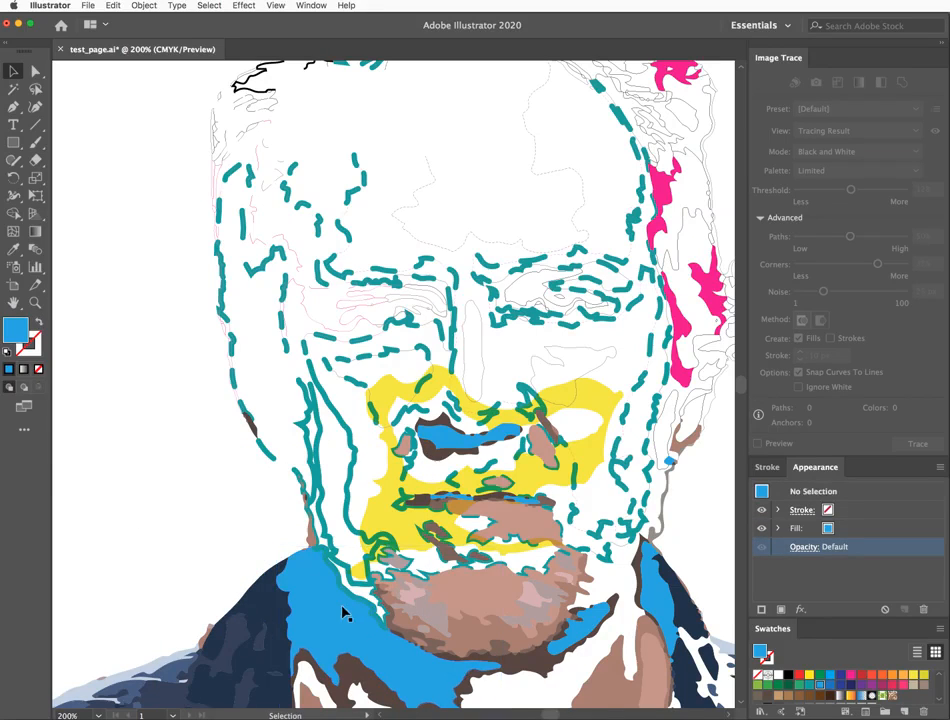
Enlarge the blue neck shape up across the lower face to the far edge of the head.
left_click(343, 618)
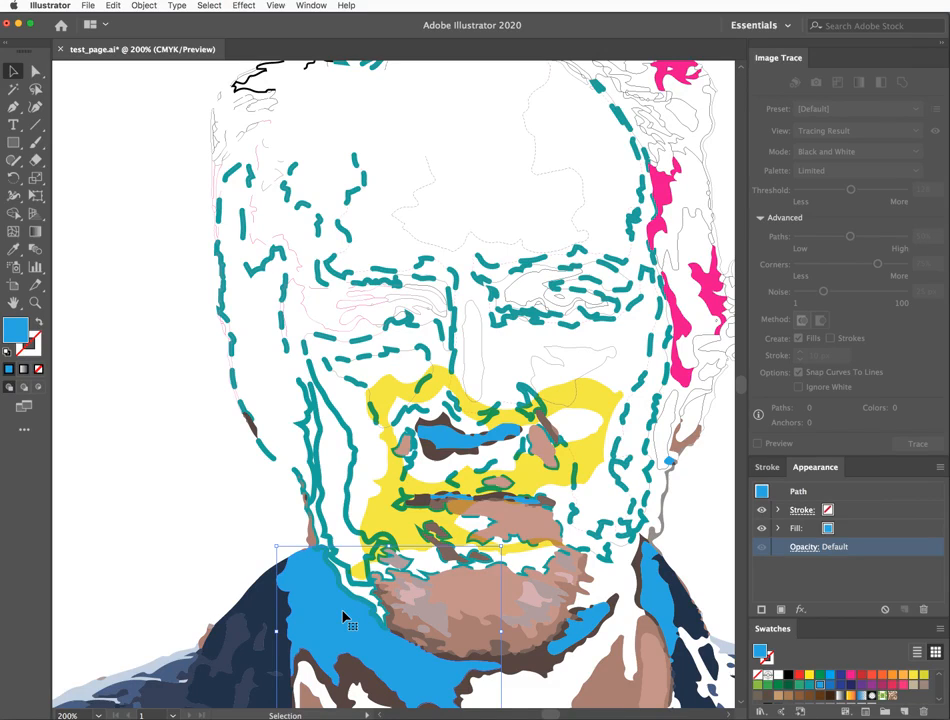
left_click_drag(331, 627, 330, 560)
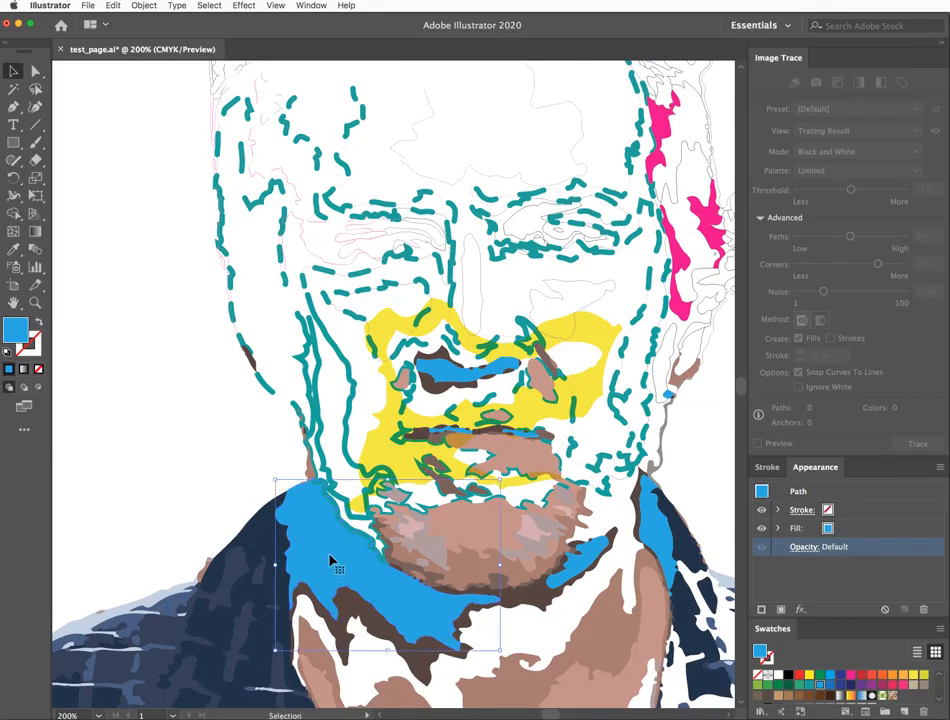
key("a")
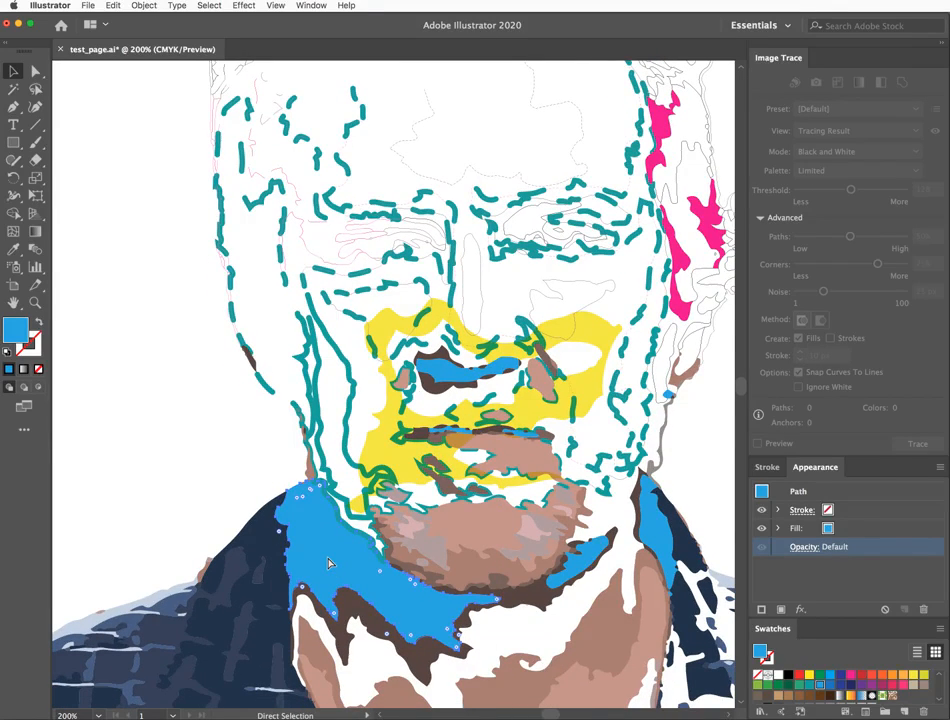
key("v")
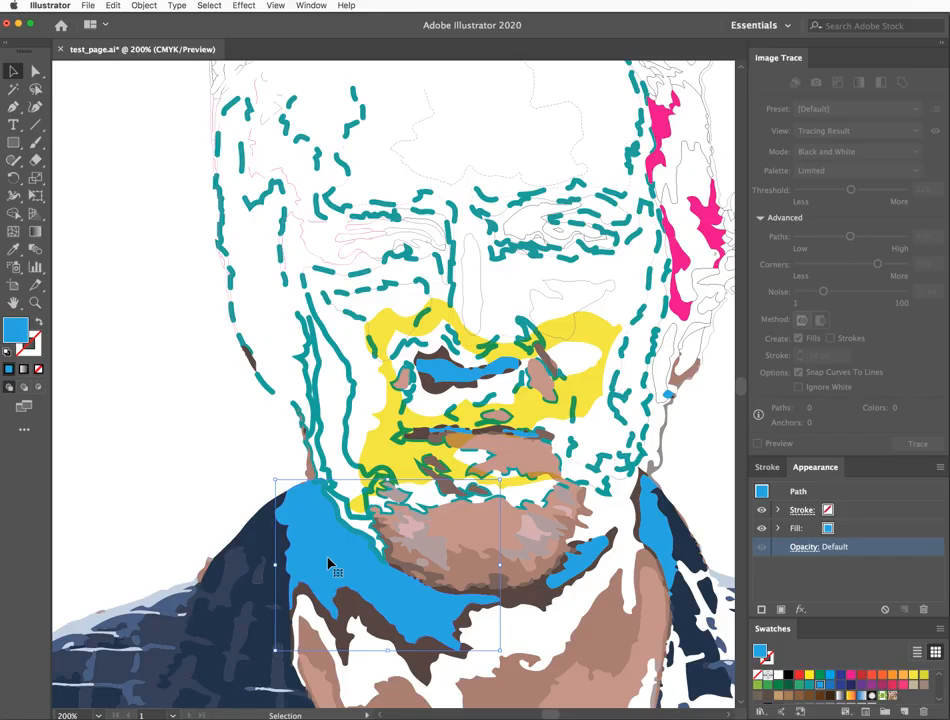
key("a")
key("v")
left_click_drag(500, 478, 699, 204)
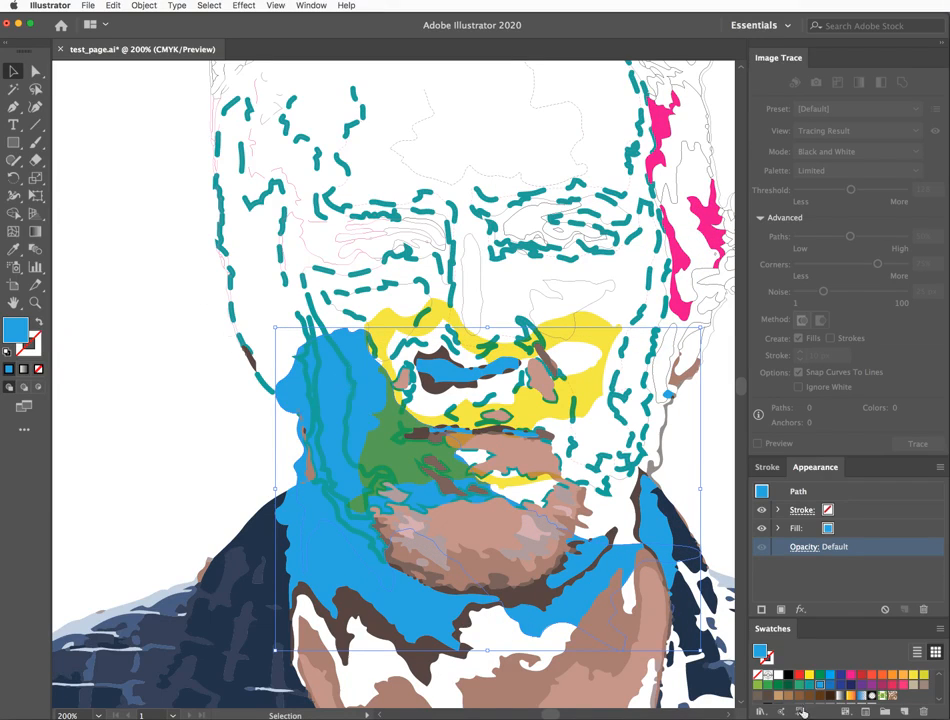
Try the Multiply and Overlay blending modes on the enlarged blue neck shape.
left_click(804, 547)
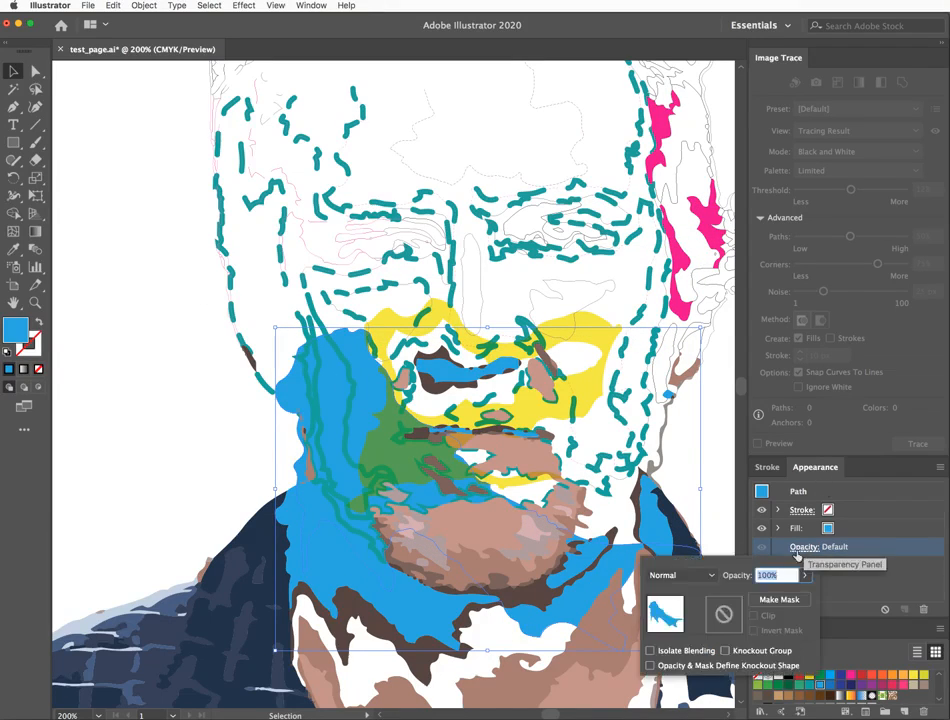
left_click(708, 575)
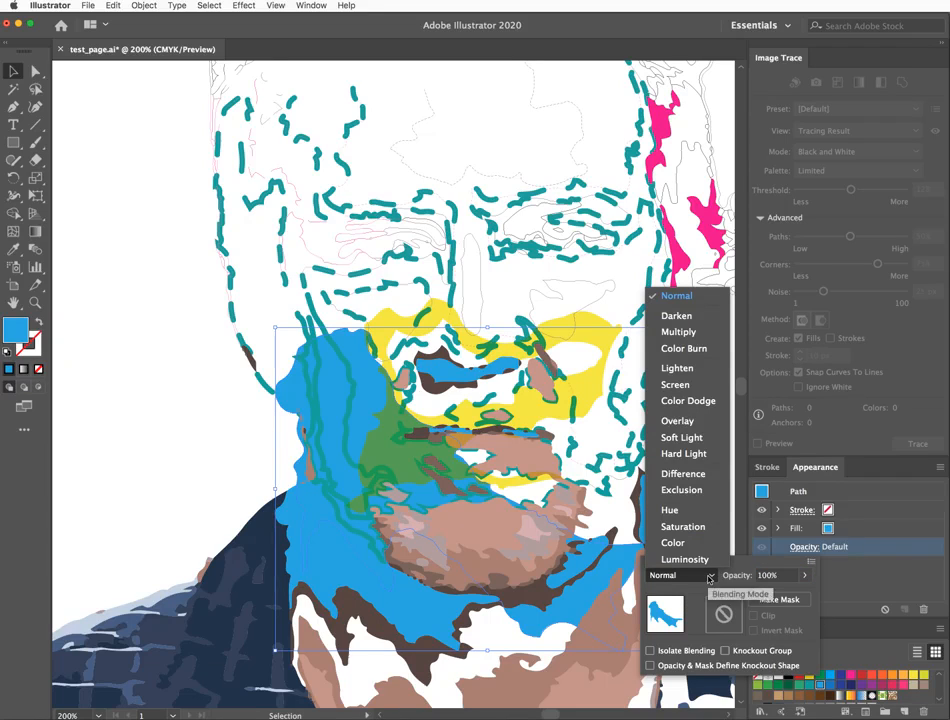
left_click(679, 332)
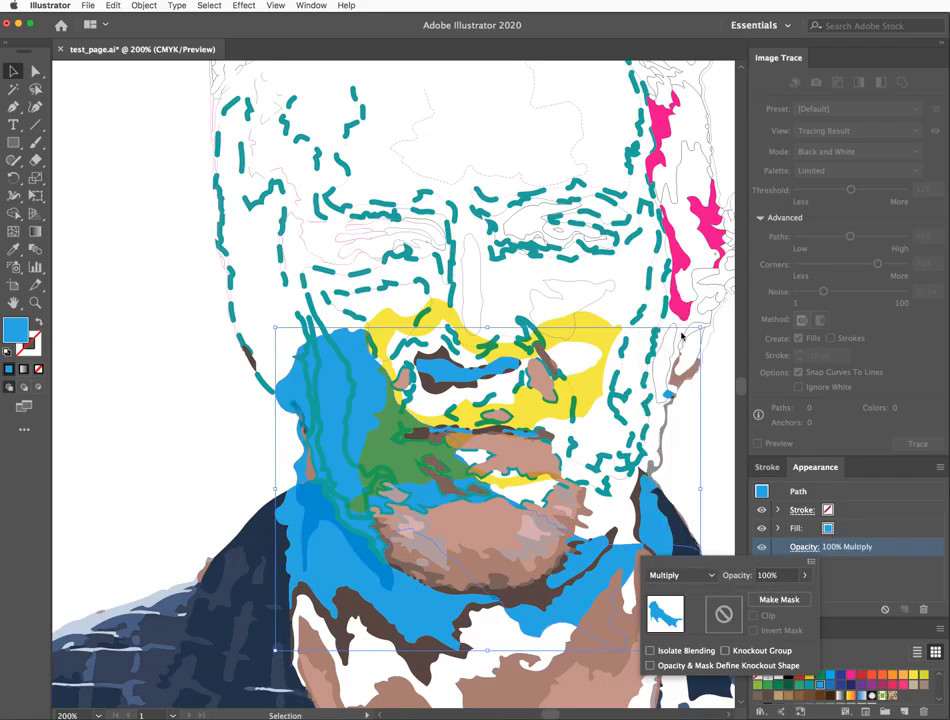
left_click(697, 576)
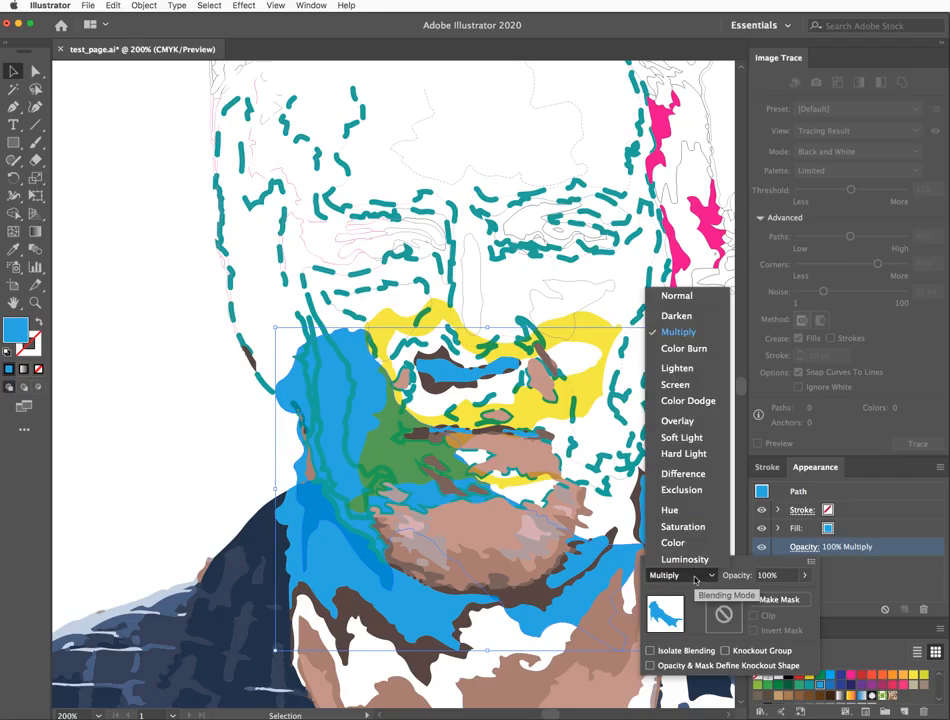
left_click(682, 422)
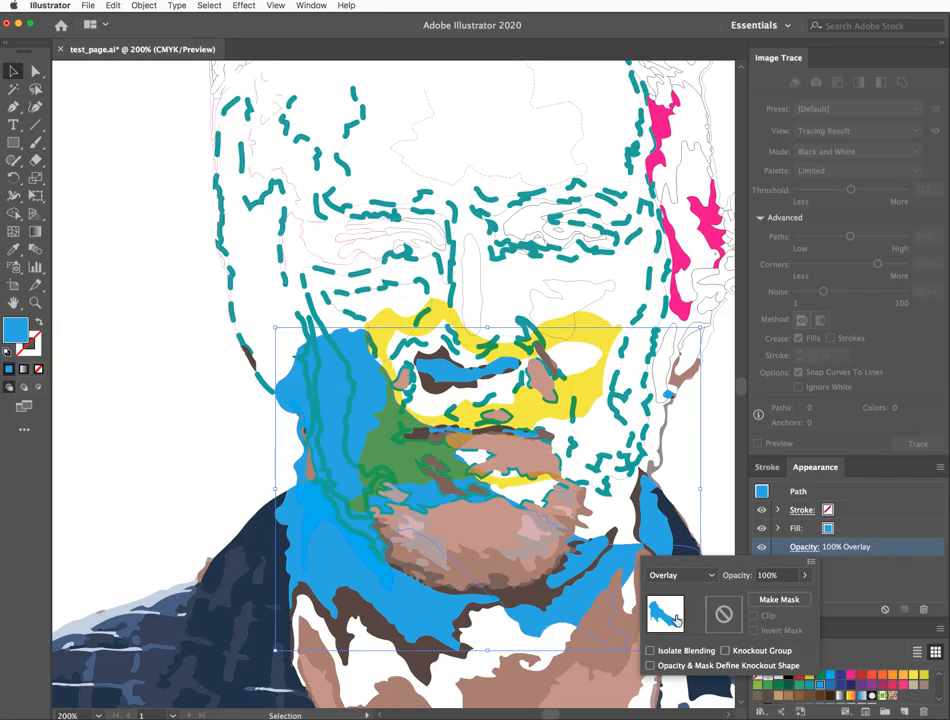
Fill the enlarged blue neck shape with yellow, and set its blending mode to Multiply.
left_click(913, 680)
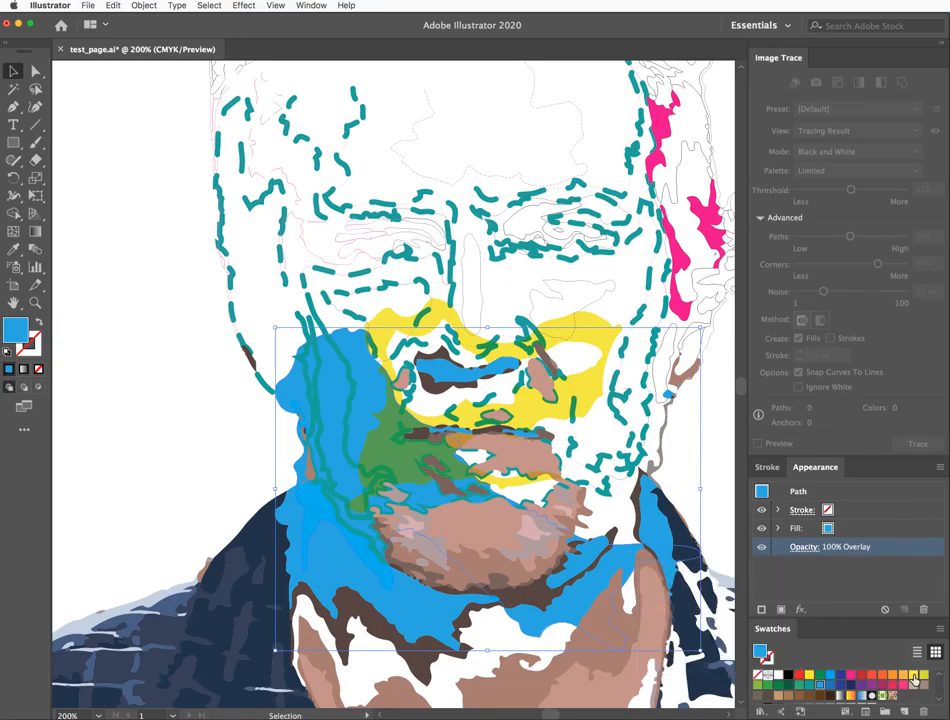
left_click(912, 678)
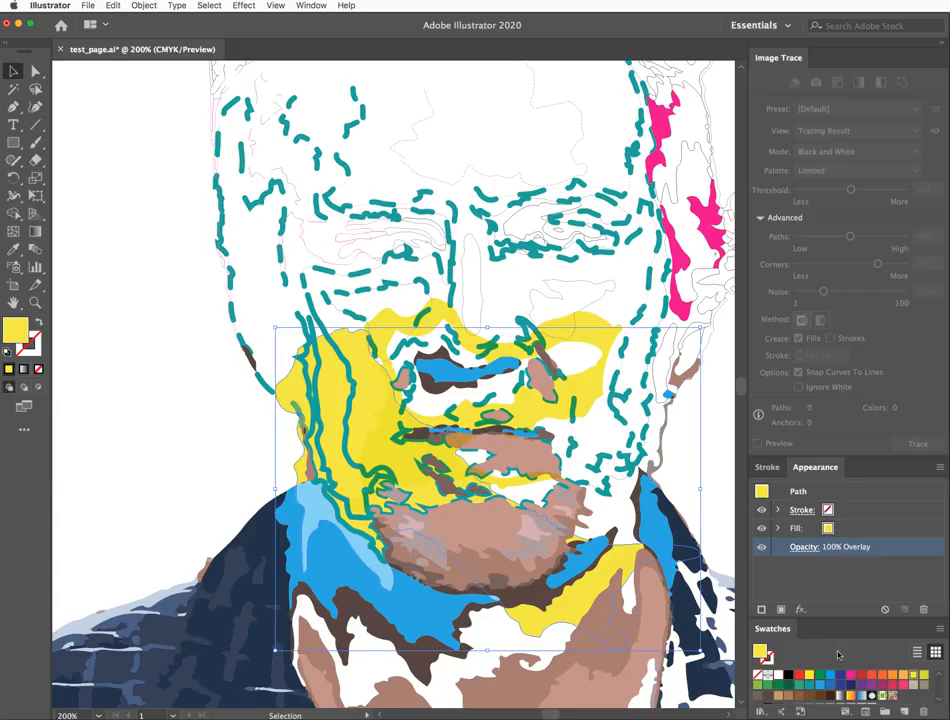
left_click(804, 547)
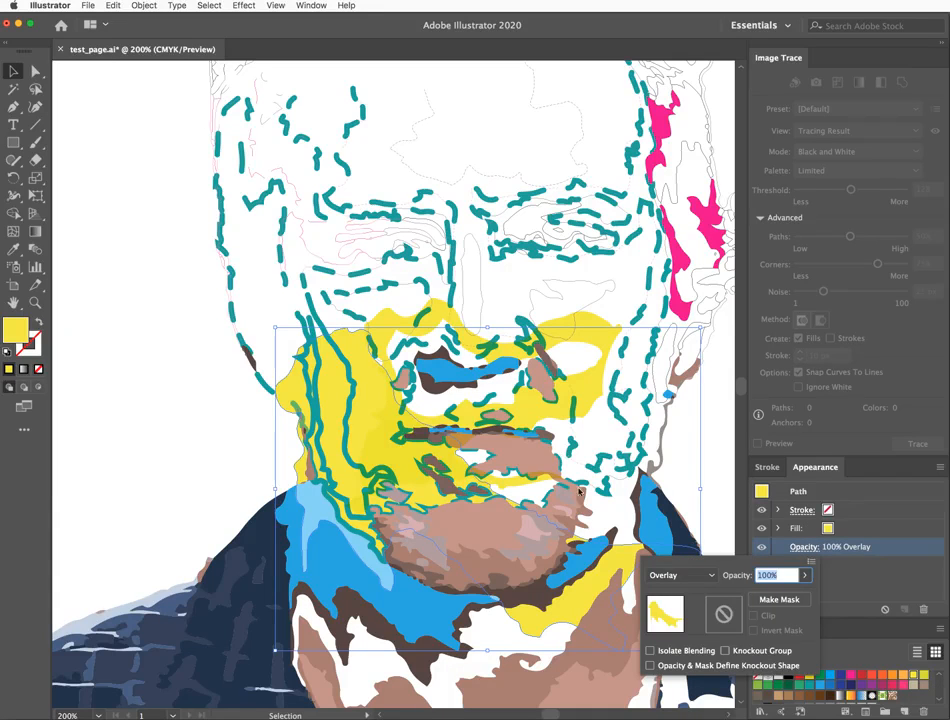
left_click(680, 575)
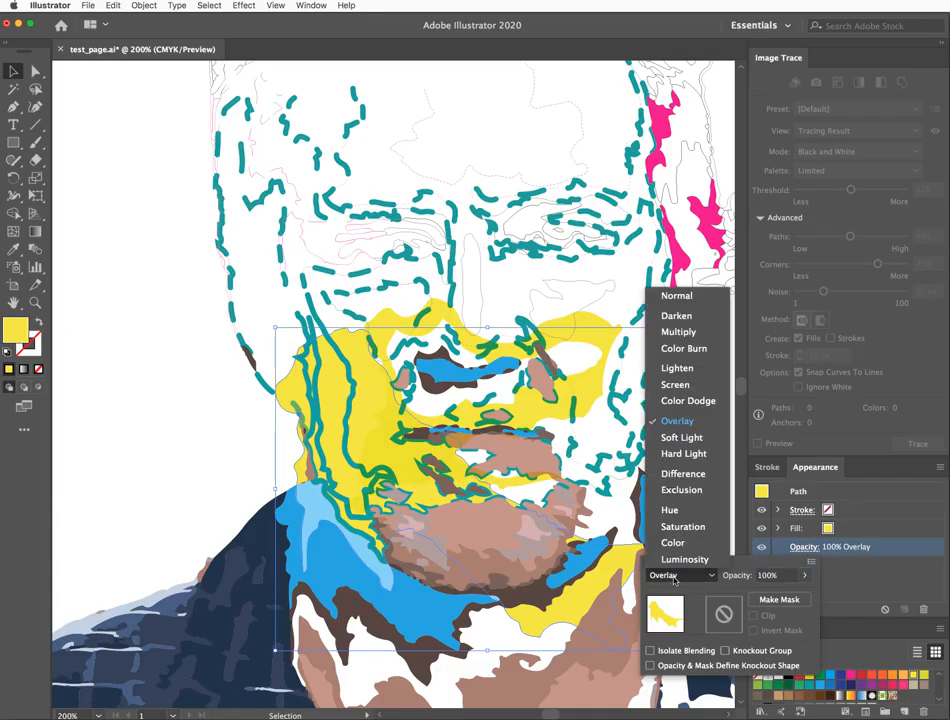
left_click(678, 332)
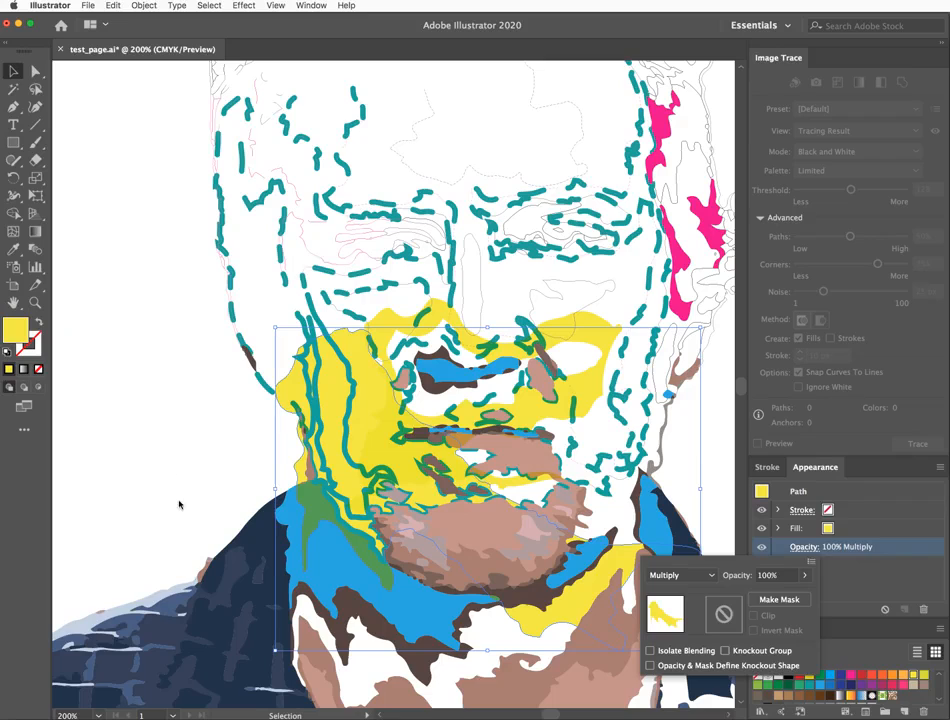
left_click(185, 445)
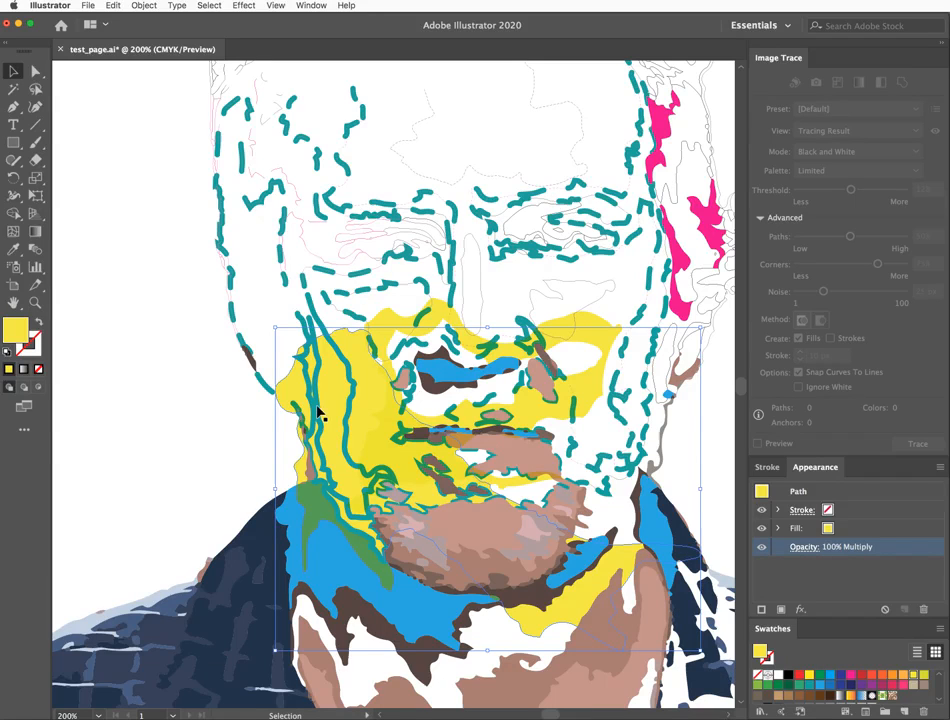
Try shifting the enlarged yellow neck shape down and right, undo the move, and bring the shape to the front of the artwork.
left_click_drag(330, 405, 353, 428)
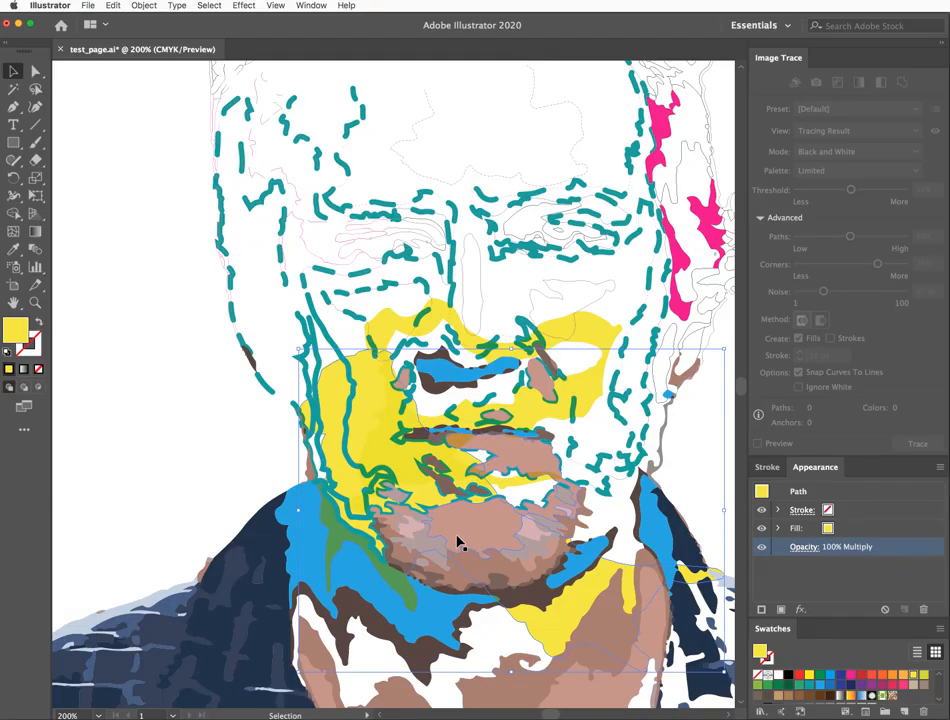
key("super+z")
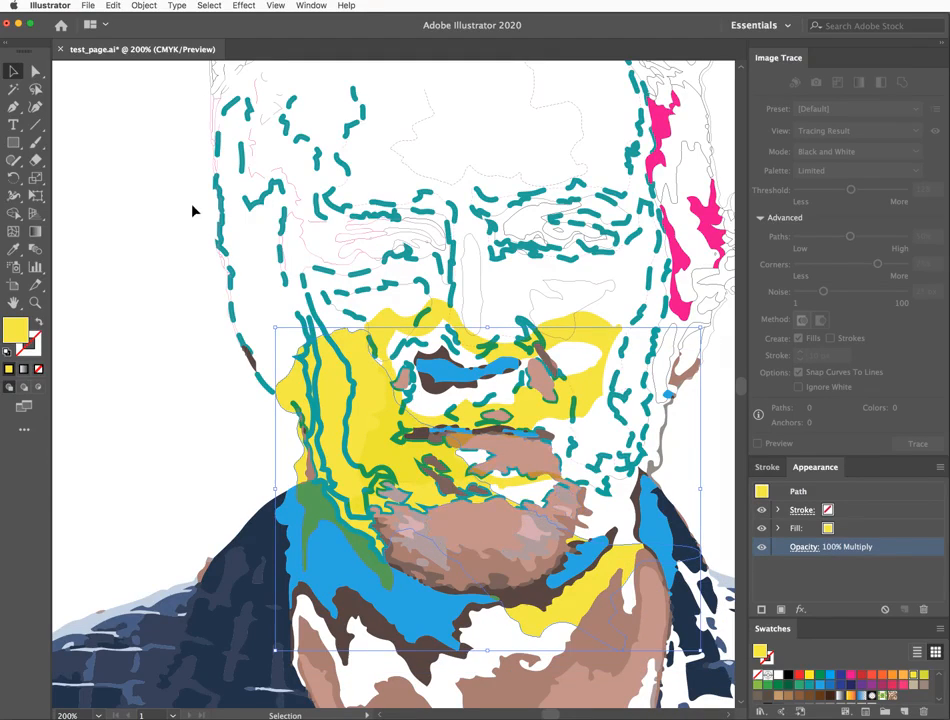
left_click(144, 6)
mouse_move(112, 30)
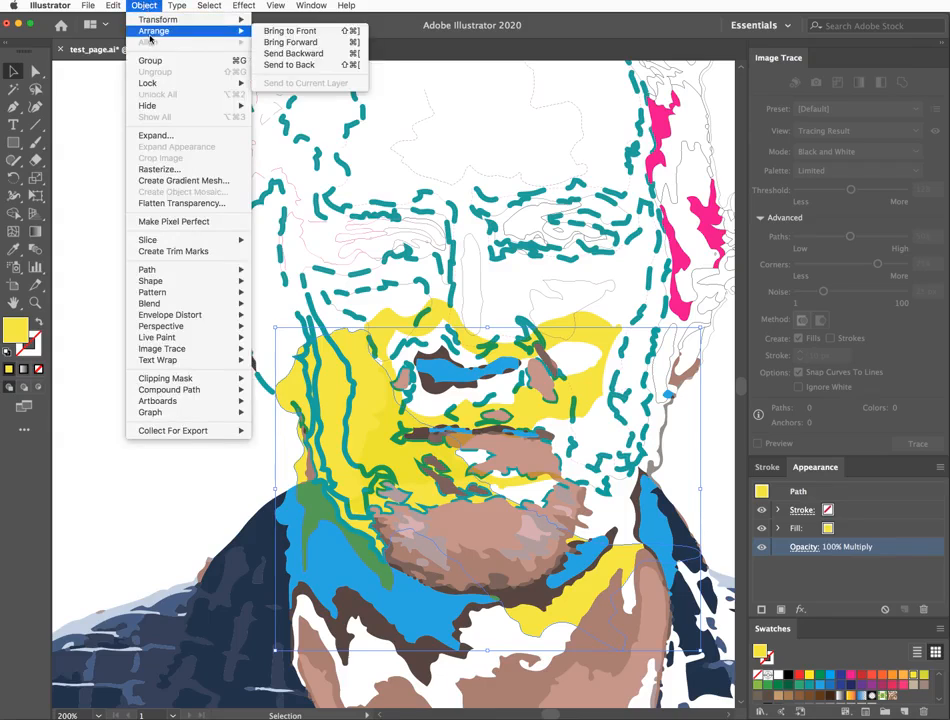
left_click(290, 31)
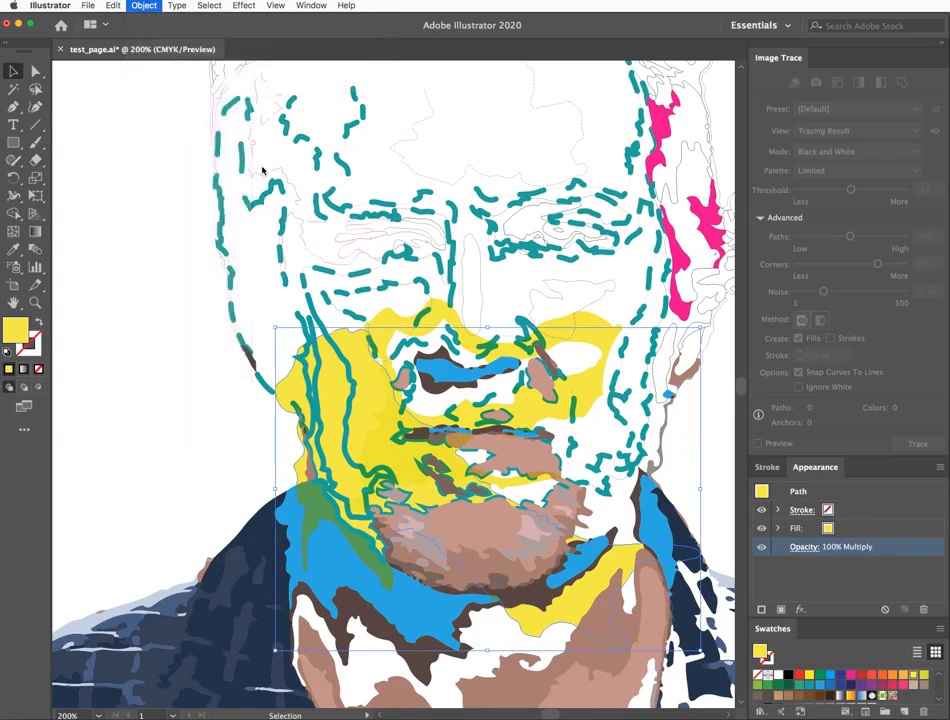
left_click(157, 356)
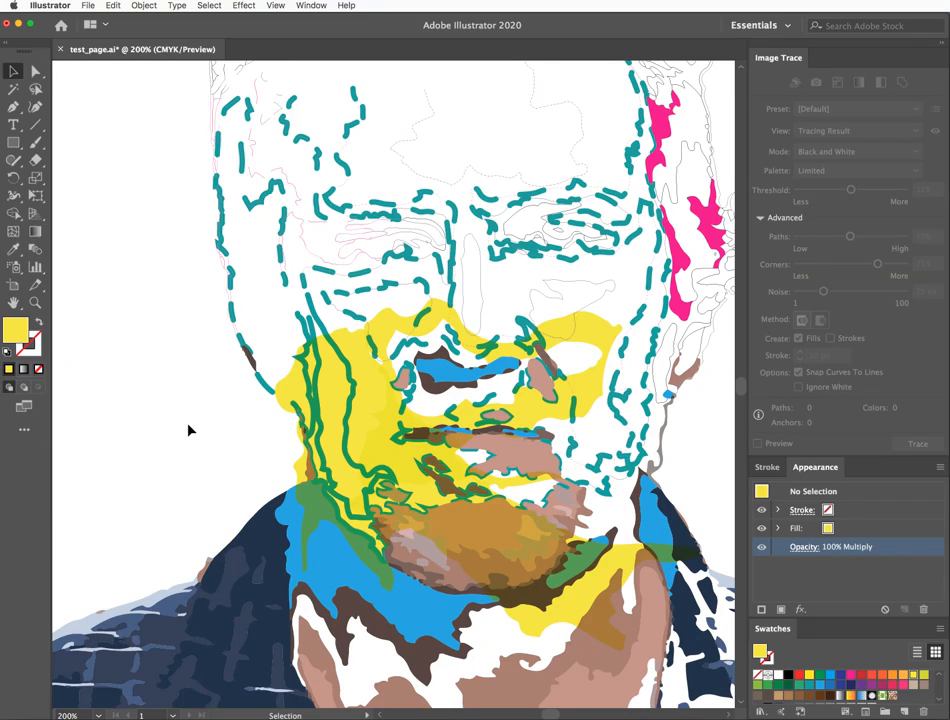
key("super+minus")
key("super+minus")
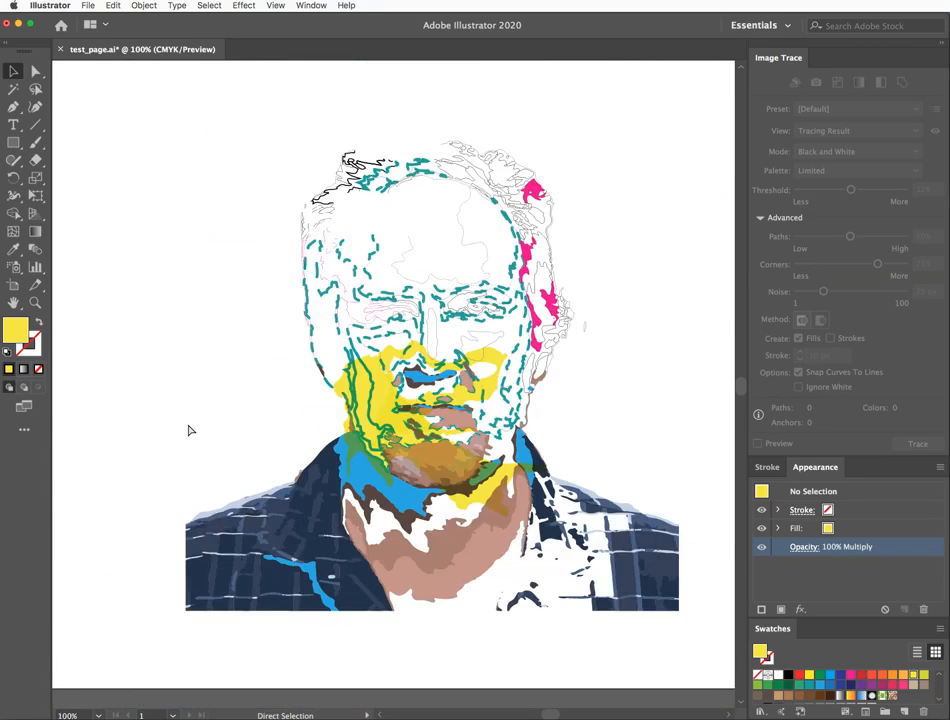